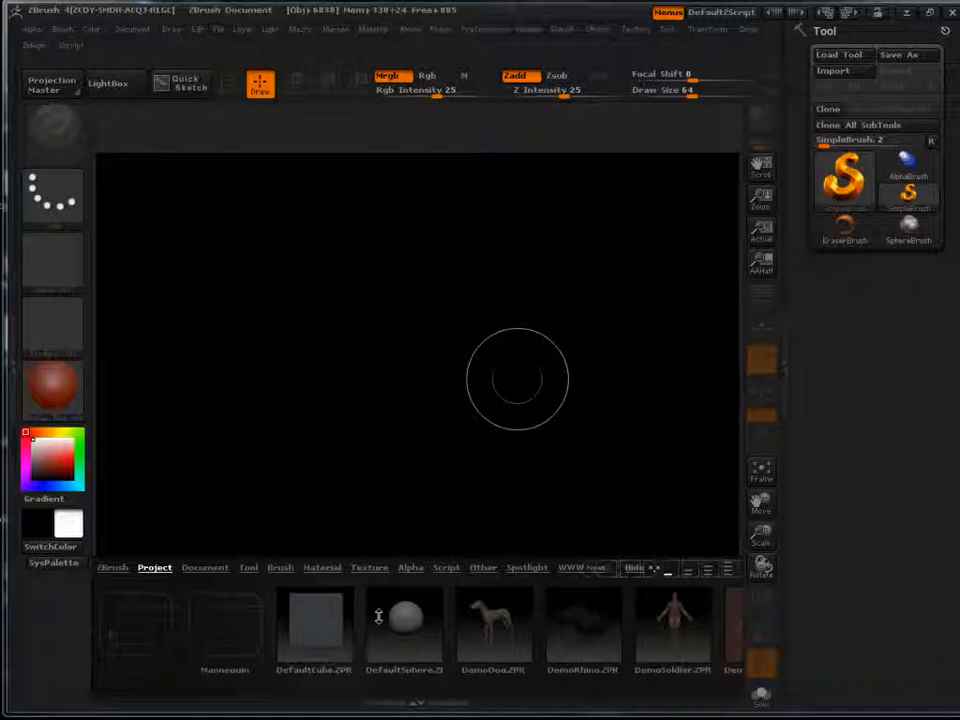
Step: Load the Dog.ZTL model from the LightBox tool library
left_click(119, 86)
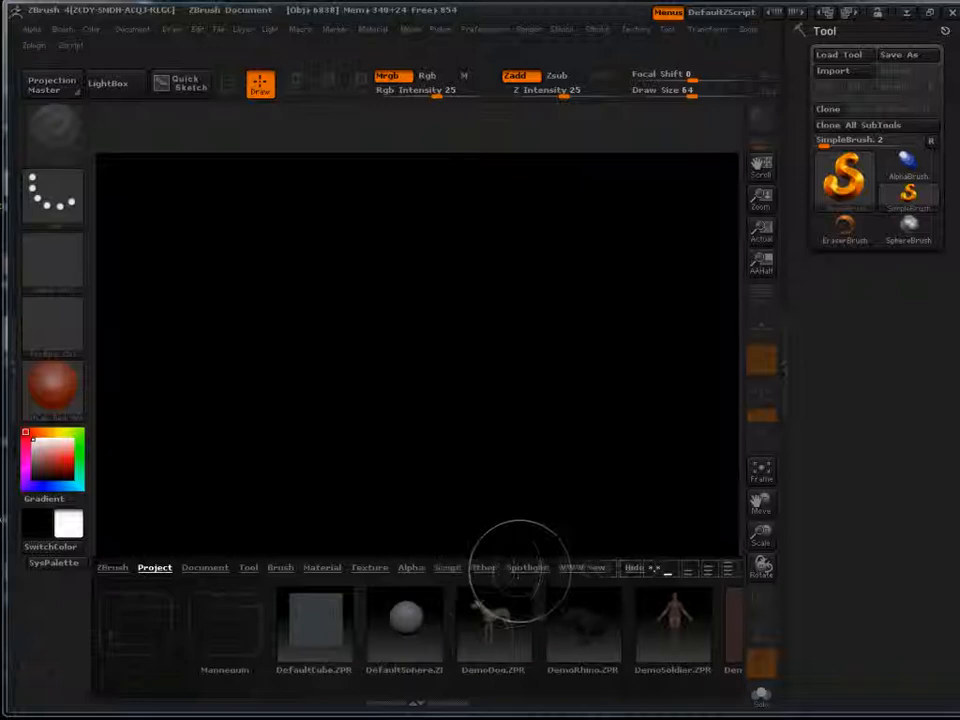
left_click(484, 568)
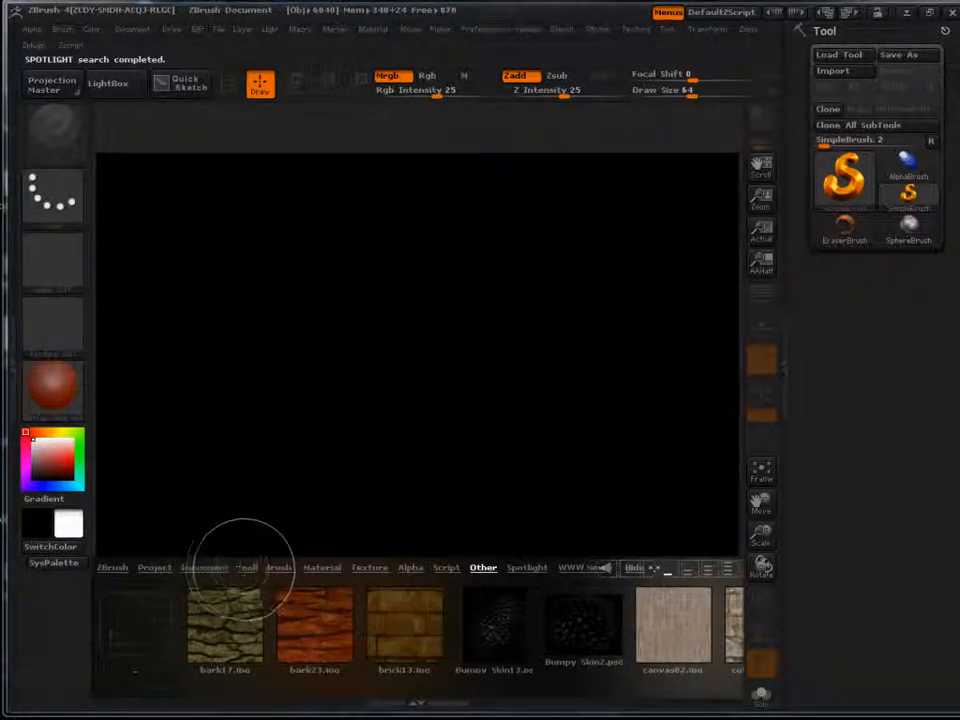
left_click(248, 568)
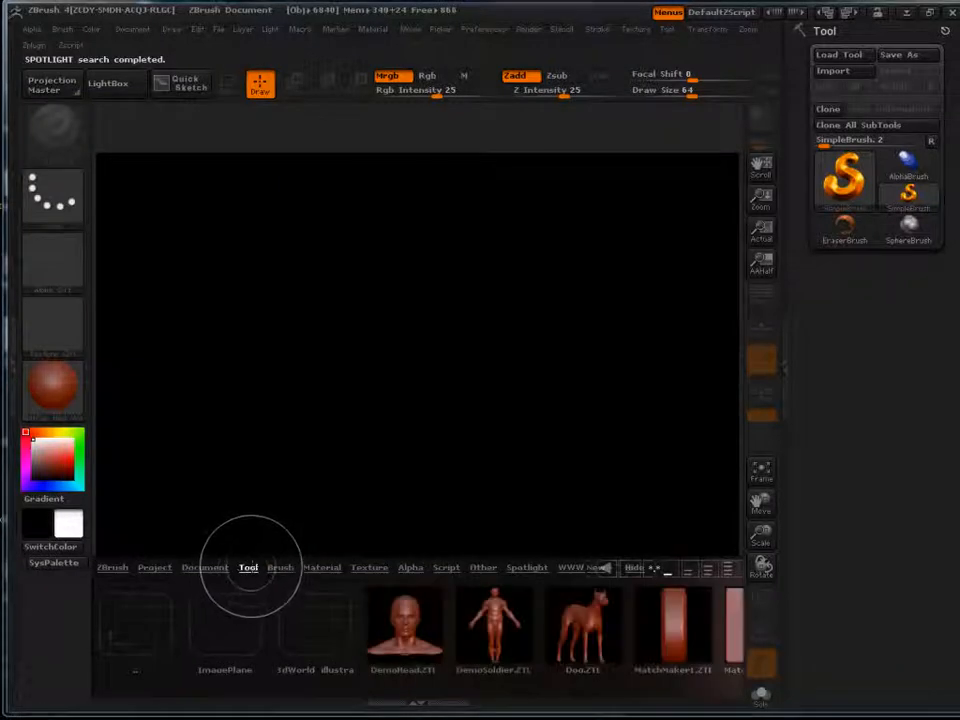
left_click_drag(446, 608, 203, 630)
double_click(338, 627)
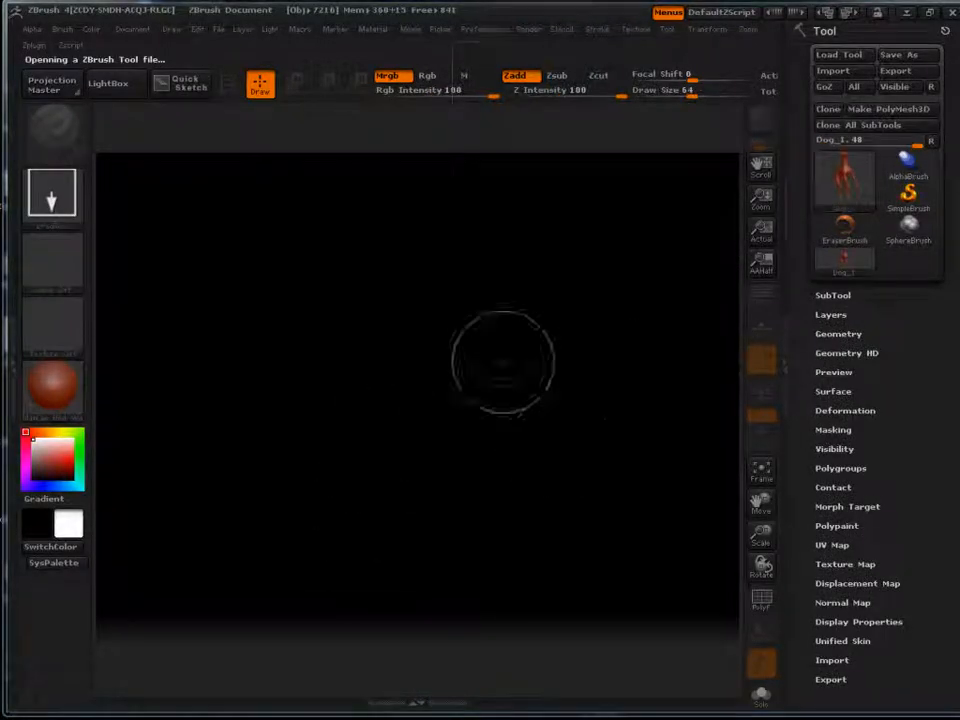
Step: Draw several overlapping copies of the dog at different sizes and angles, and enter Edit mode on the last one
left_click_drag(405, 332, 448, 476)
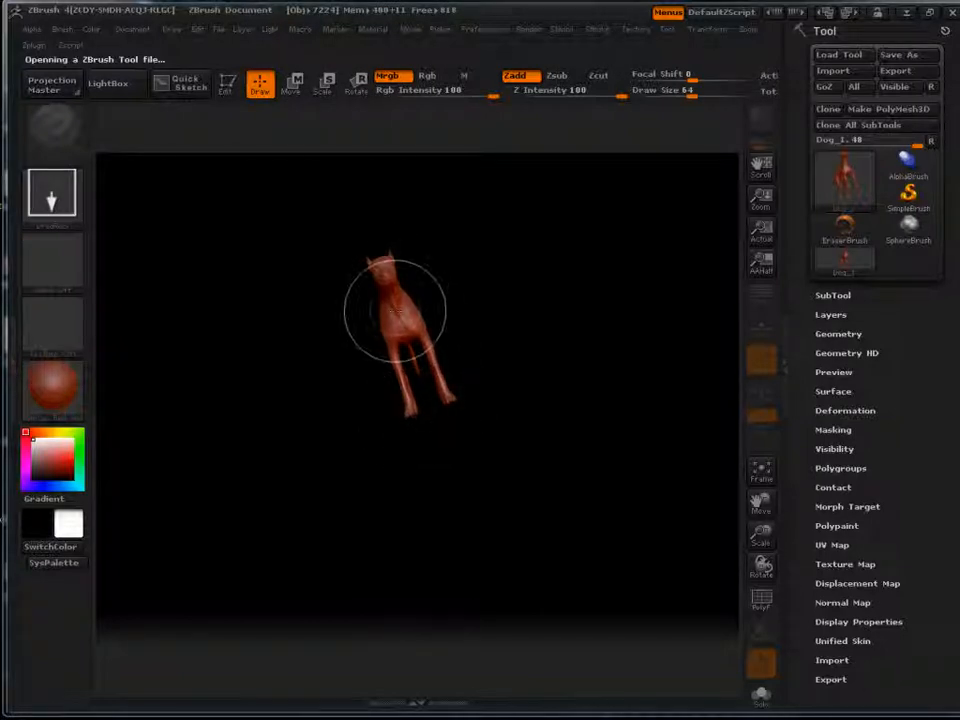
left_click_drag(397, 311, 399, 409)
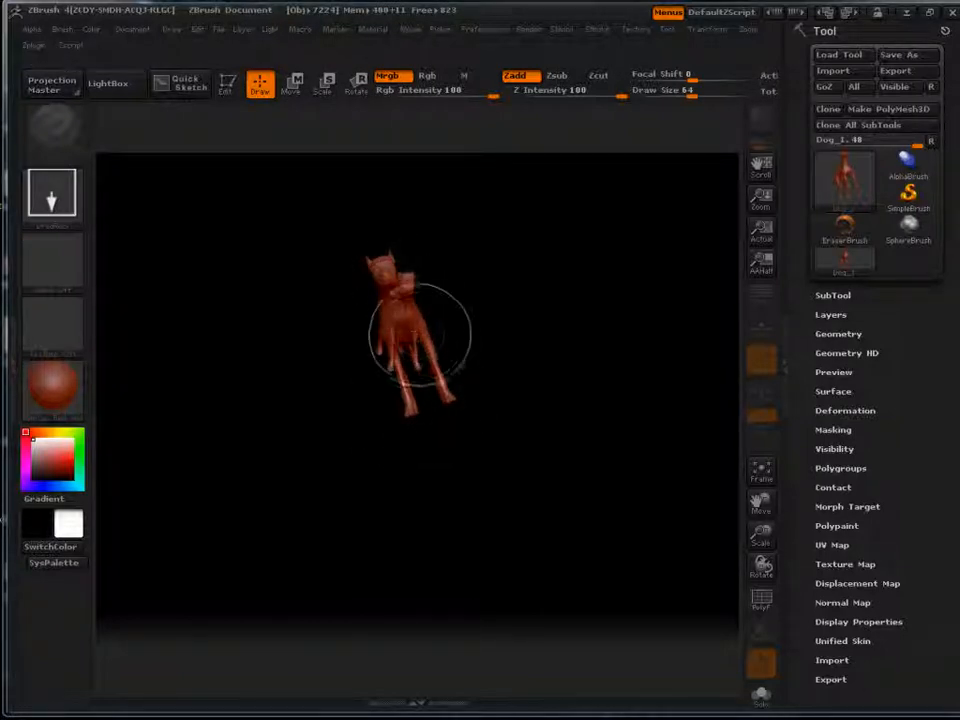
left_click_drag(422, 336, 470, 514)
left_click_drag(415, 367, 445, 560)
left_click_drag(398, 428, 469, 619)
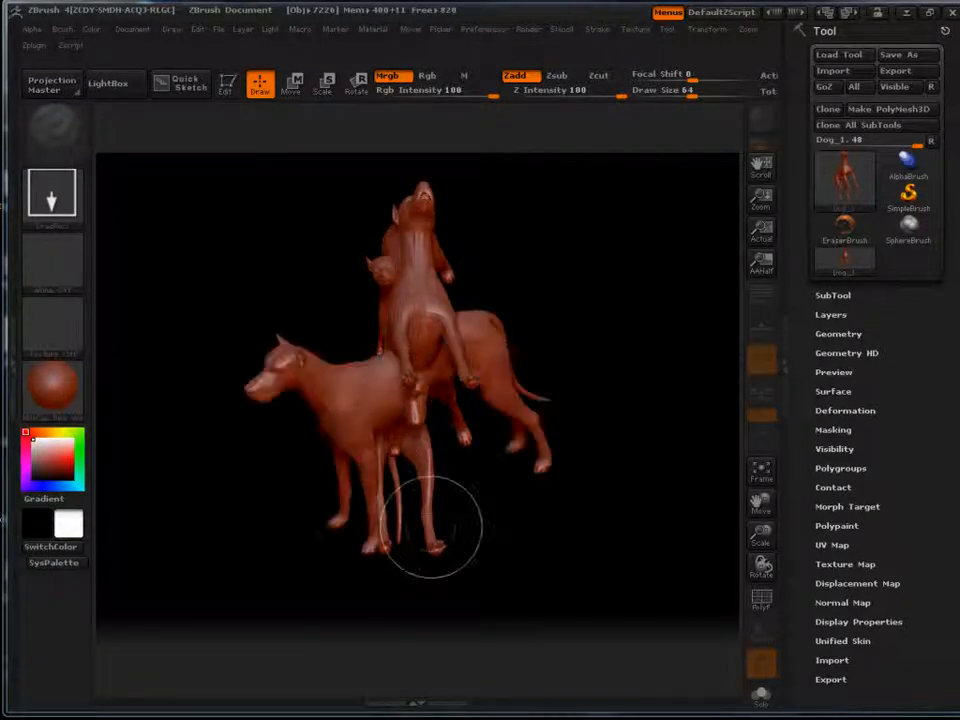
left_click_drag(403, 352, 446, 600)
left_click_drag(420, 330, 514, 643)
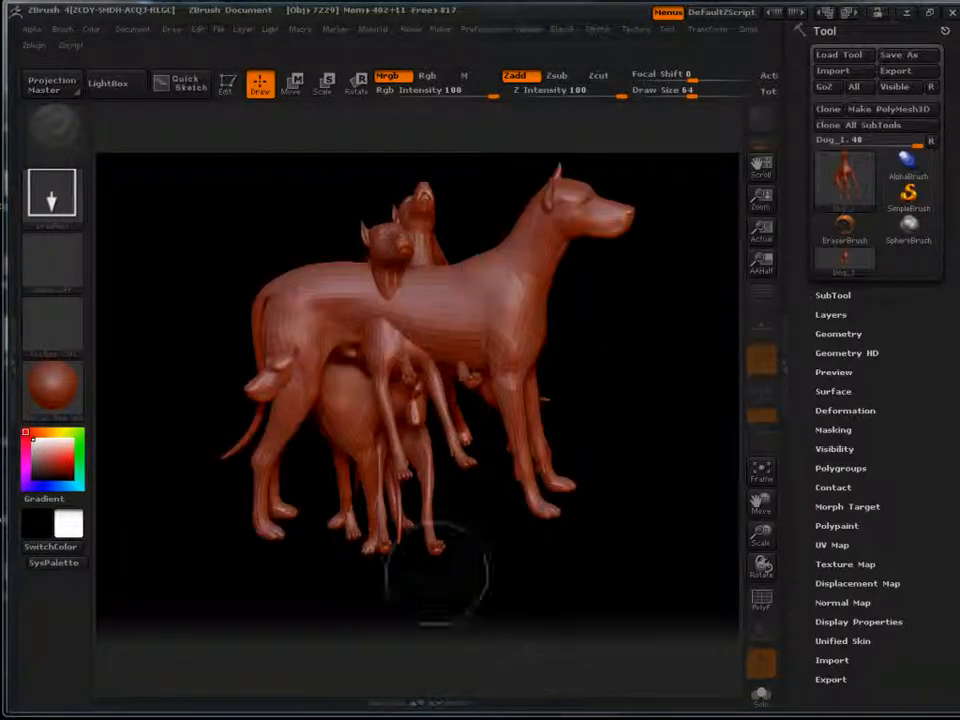
left_click(226, 85)
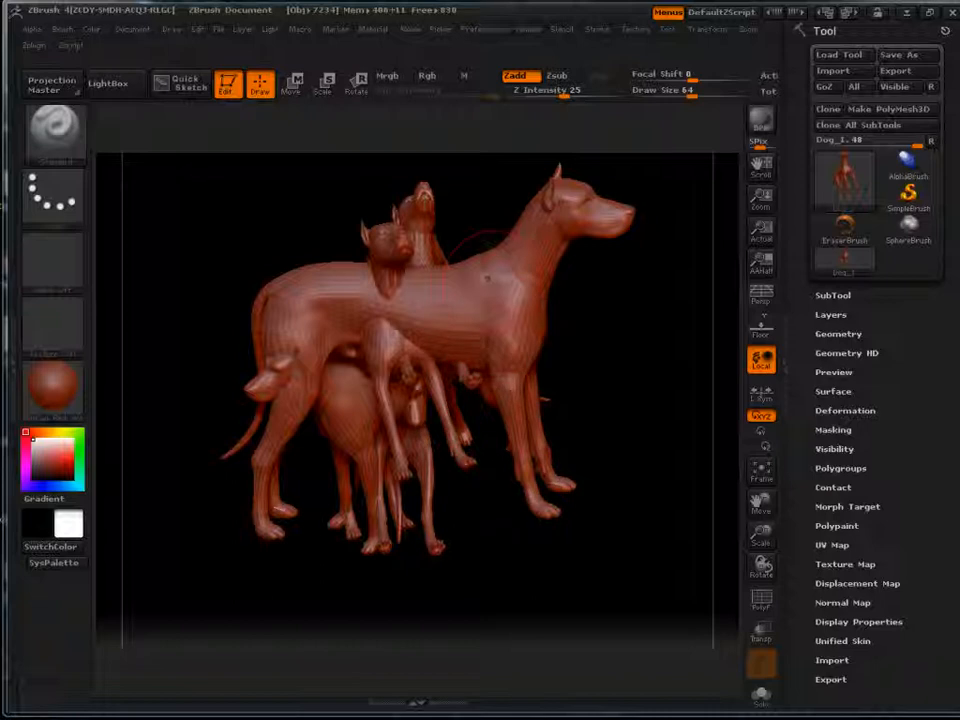
Step: Clear the leftover dog copies from the canvas layer, keeping only the dog being edited
left_click_drag(658, 338, 608, 302)
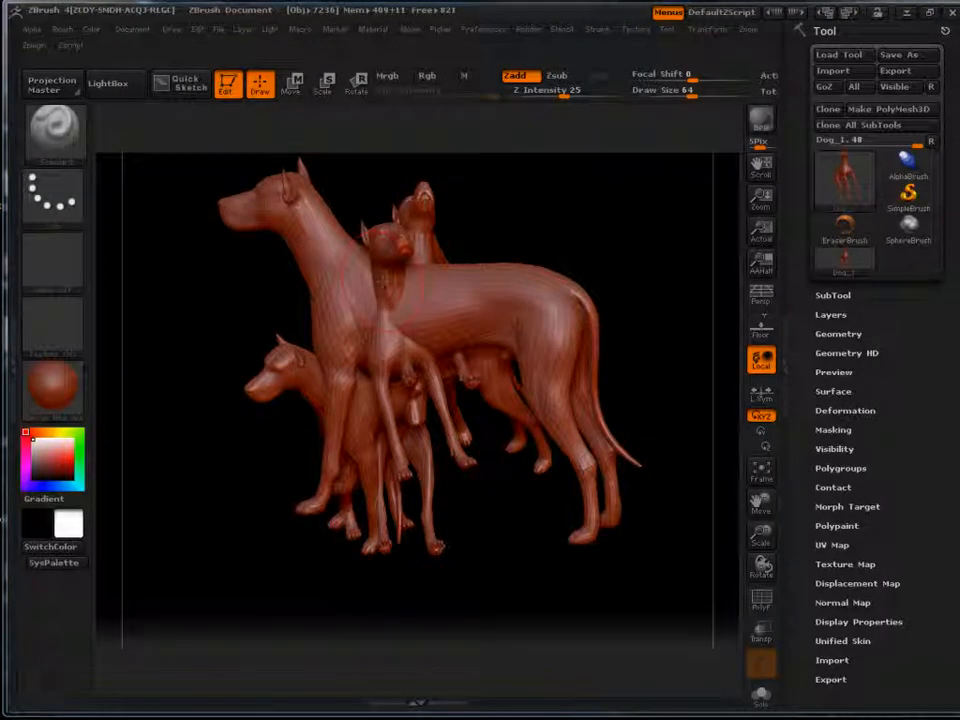
left_click_drag(480, 575, 580, 580)
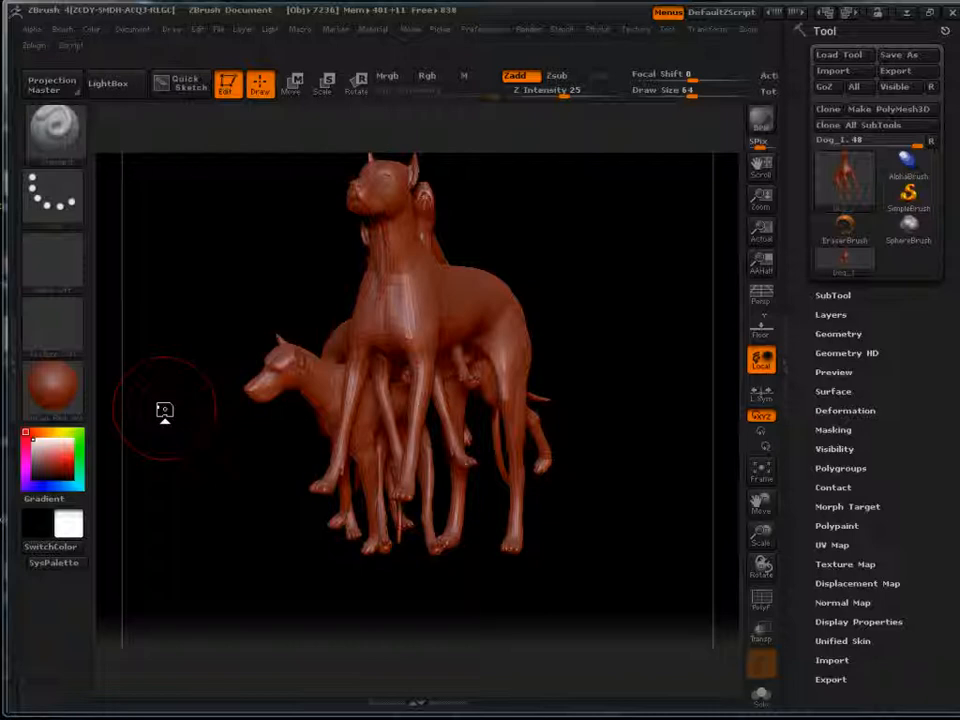
left_click_drag(272, 289, 322, 287)
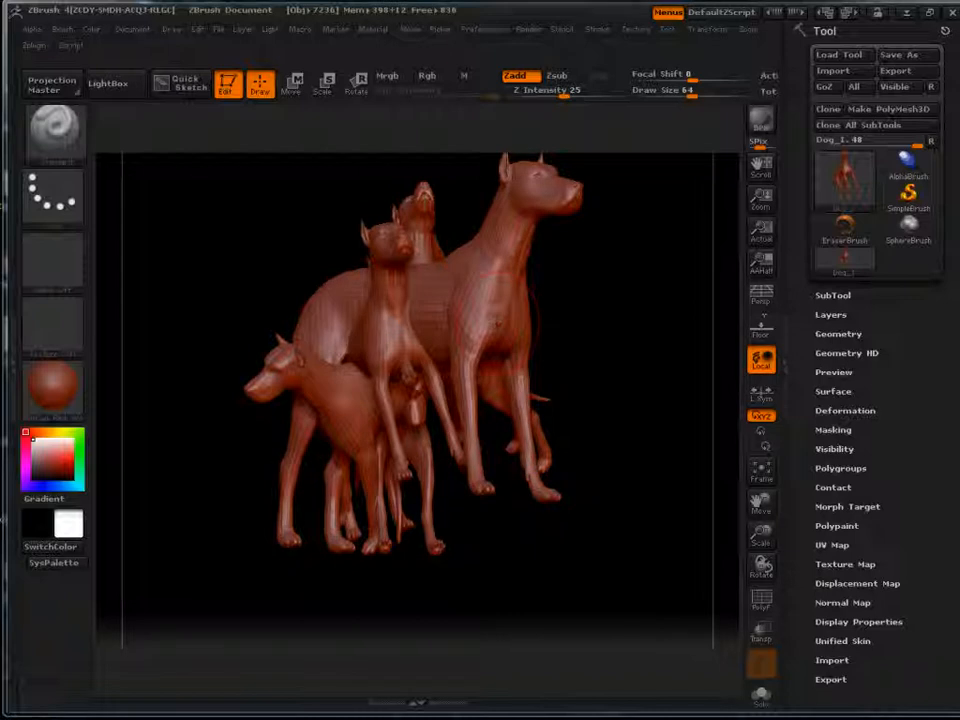
left_click_drag(277, 223, 282, 272)
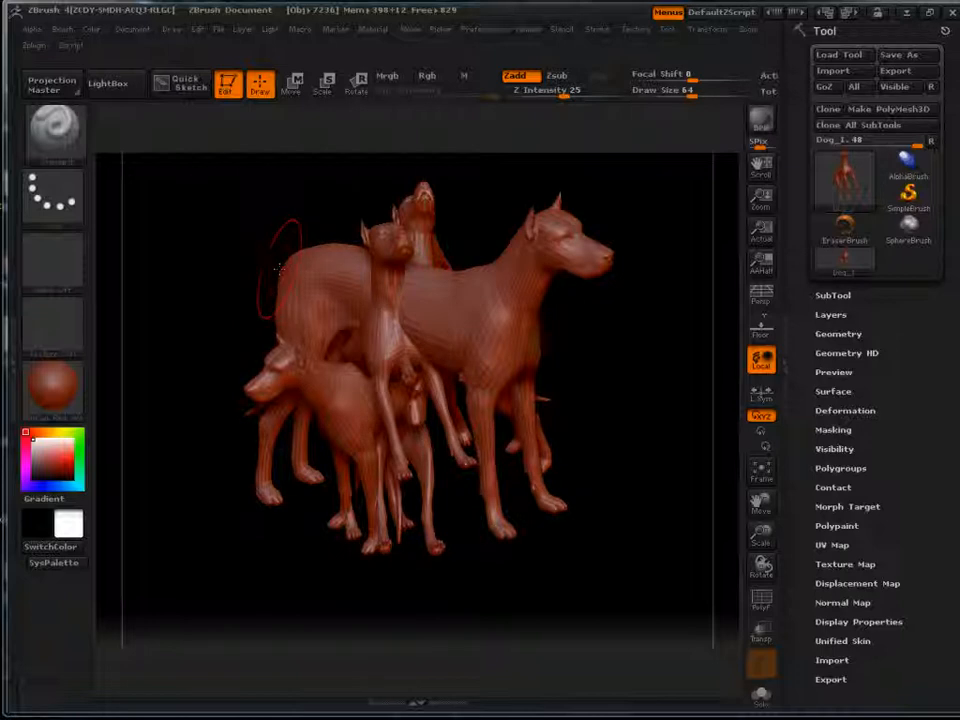
key("ctrl")
left_click(278, 270, "ctrl+shift")
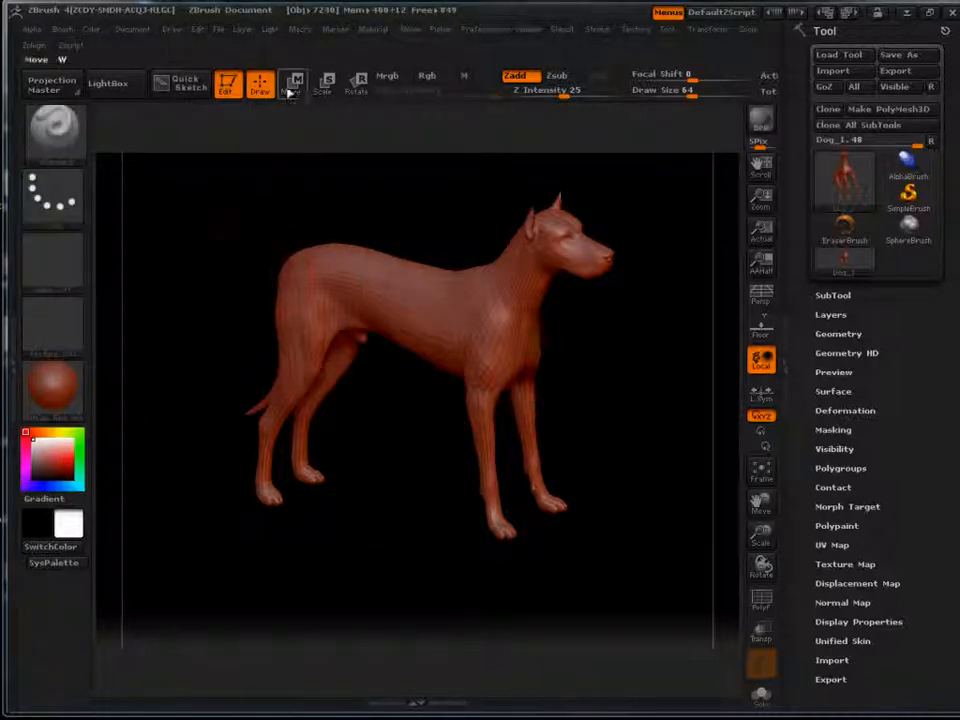
left_click(244, 30)
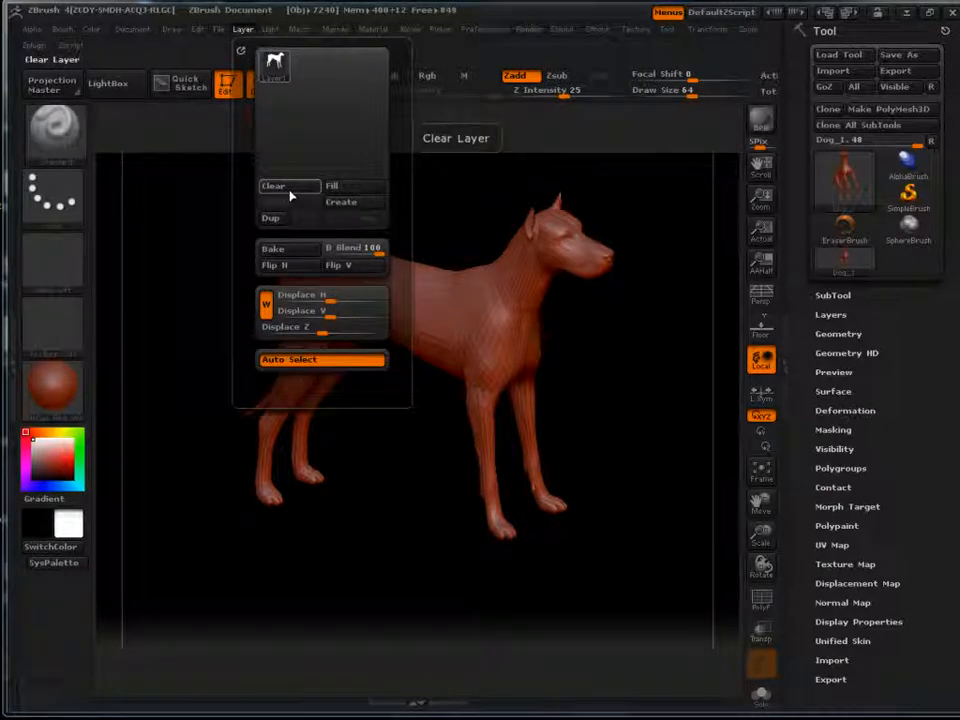
left_click(289, 196)
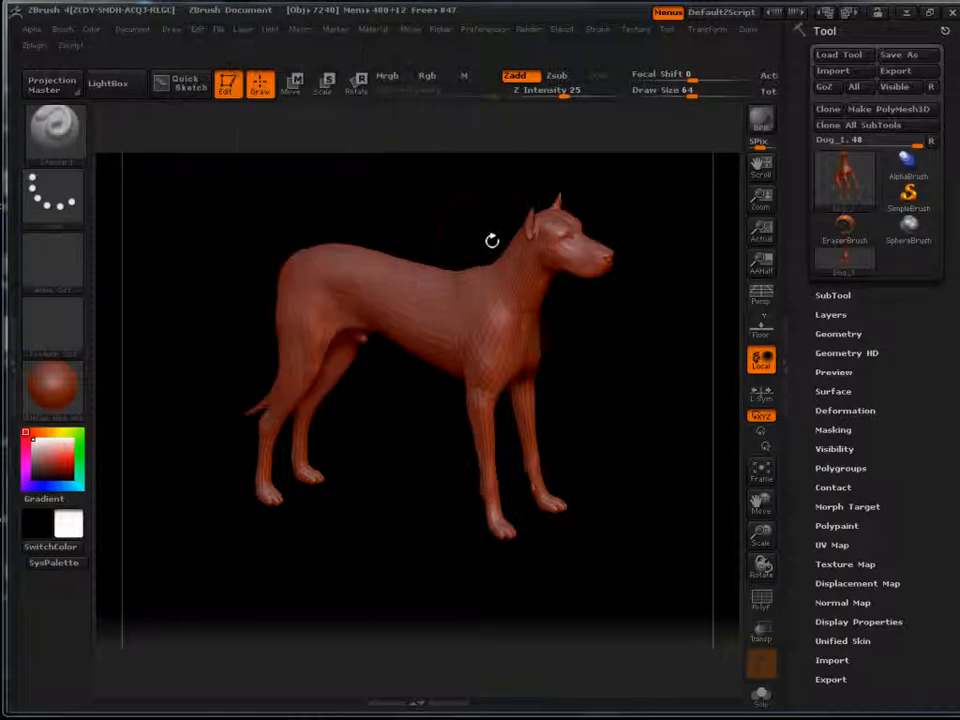
Step: View the dog document zoomed out, at actual size and at antialiased half size, and return to actual size
left_click_drag(440, 207, 441, 202)
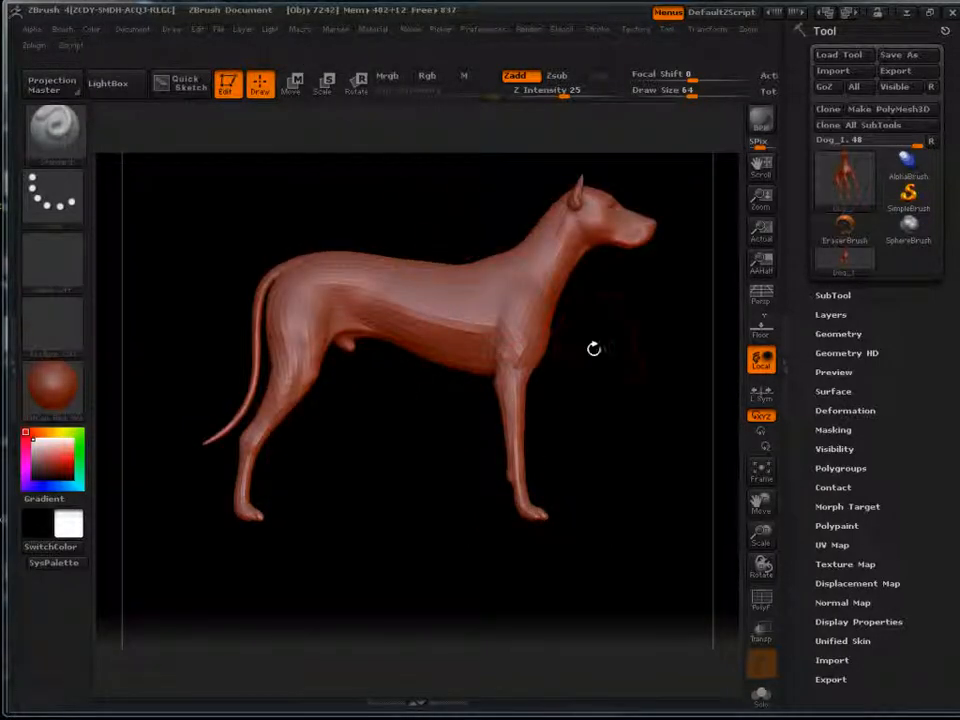
left_click_drag(606, 343, 611, 373, "alt")
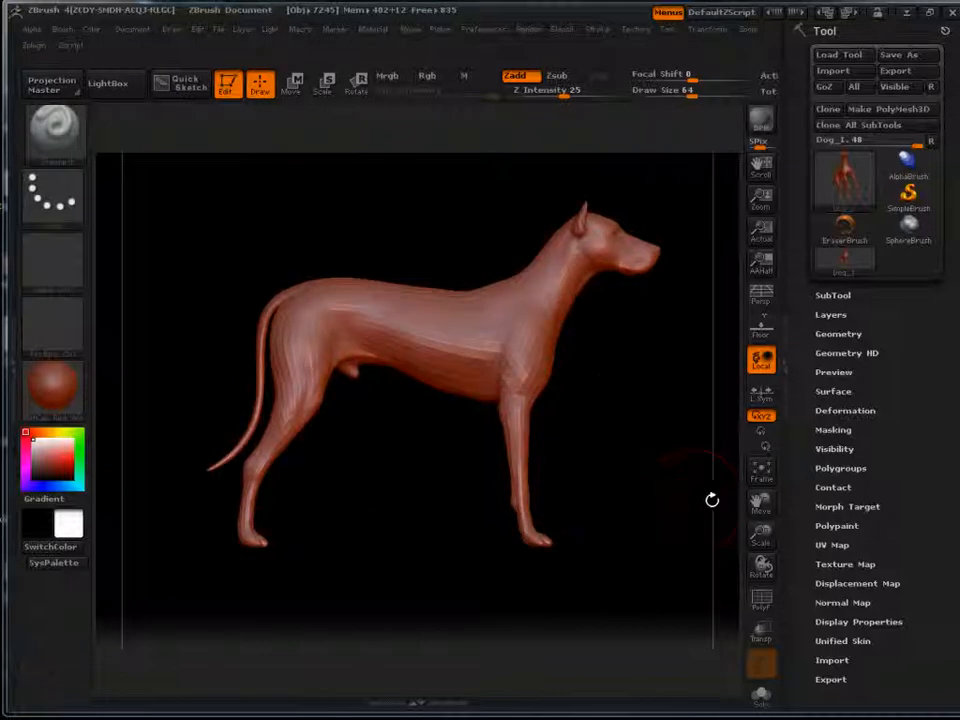
left_click_drag(655, 414, 624, 420)
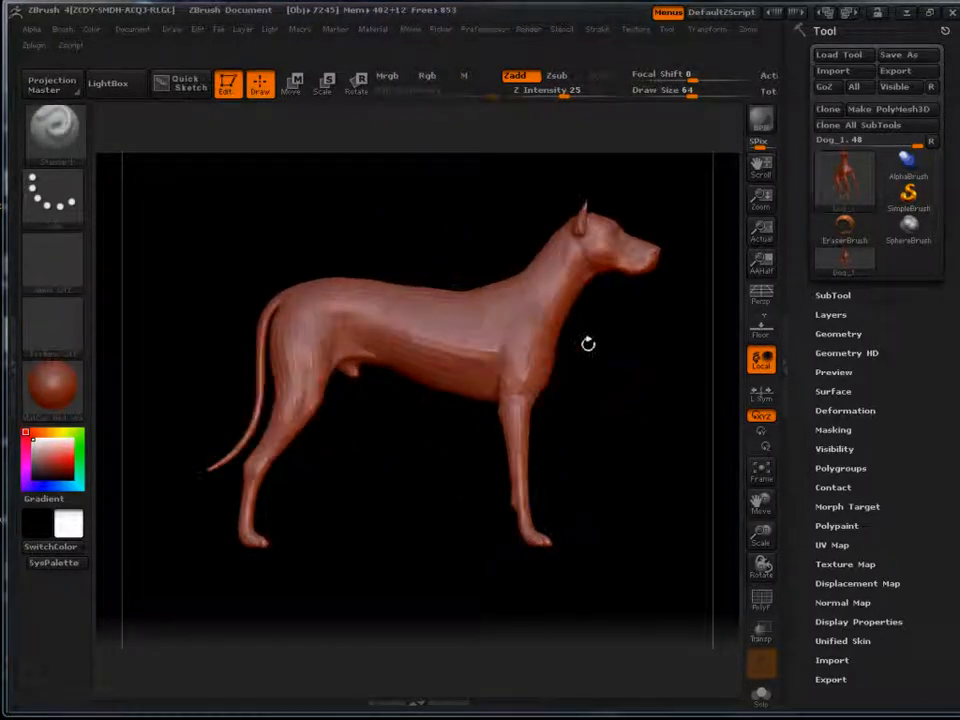
left_click_drag(760, 197, 766, 167)
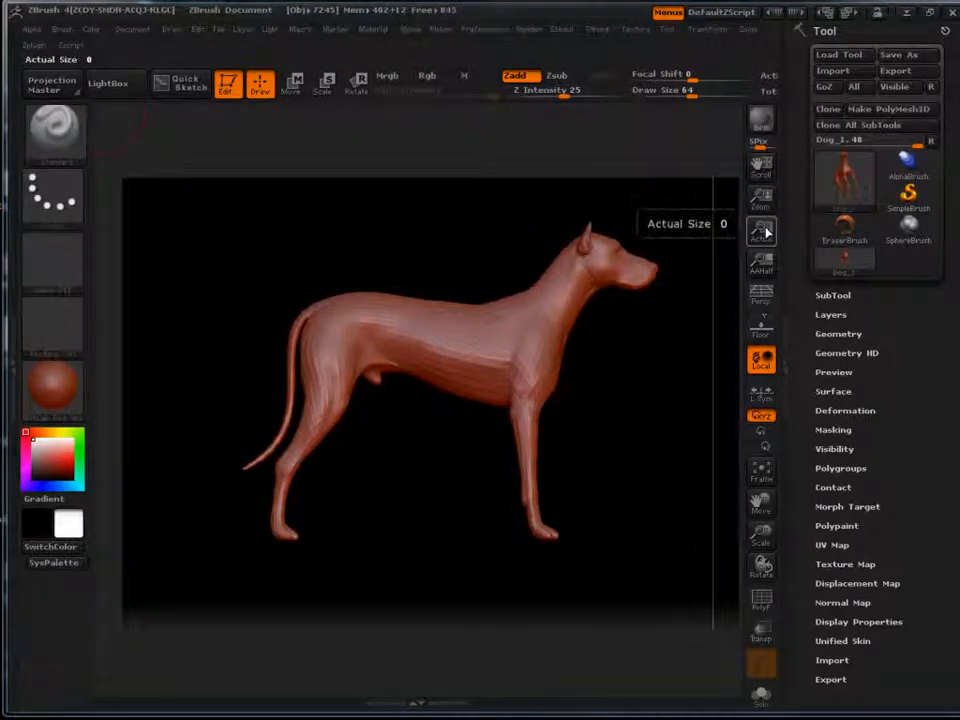
left_click(765, 232)
left_click(761, 262)
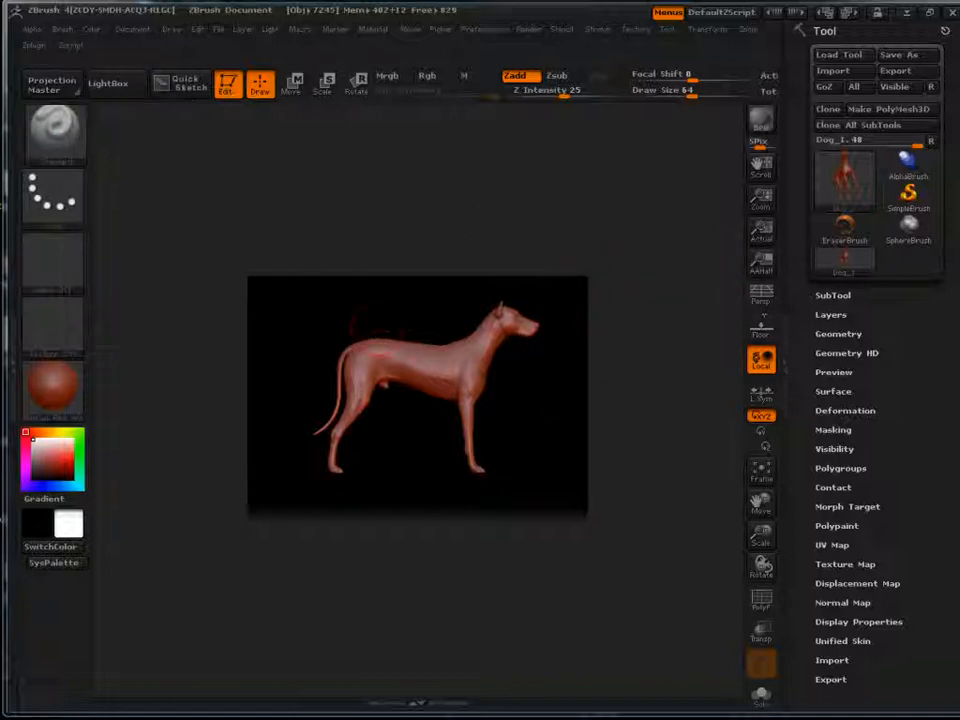
left_click(760, 232)
Step: Turn on perspective distortion and the floor grid for the dog
left_click(759, 300)
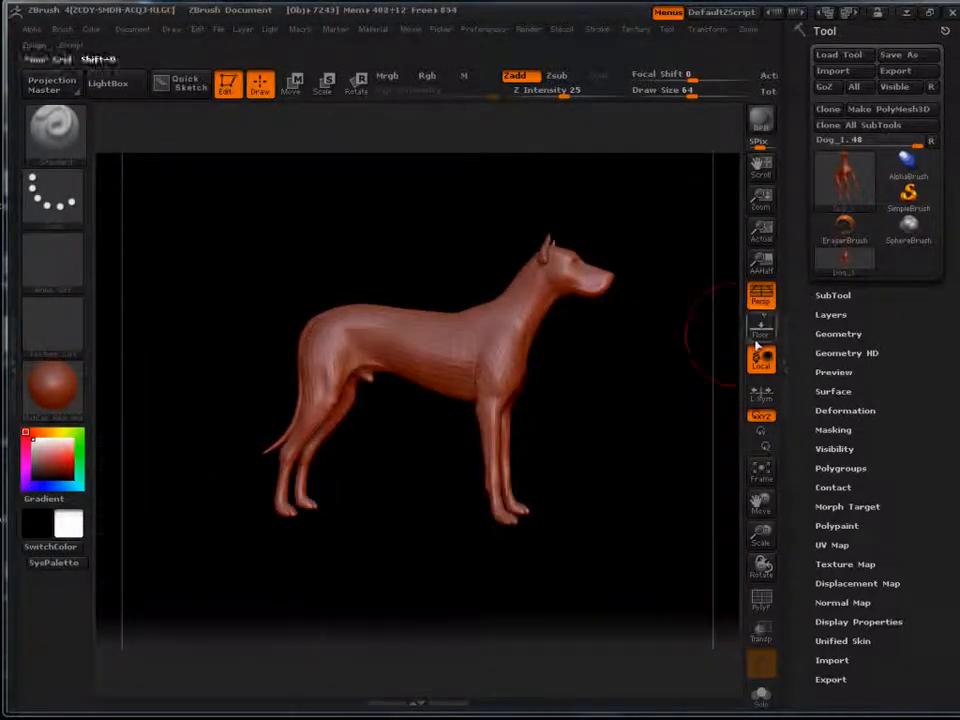
left_click(761, 330)
left_click_drag(700, 328, 622, 343)
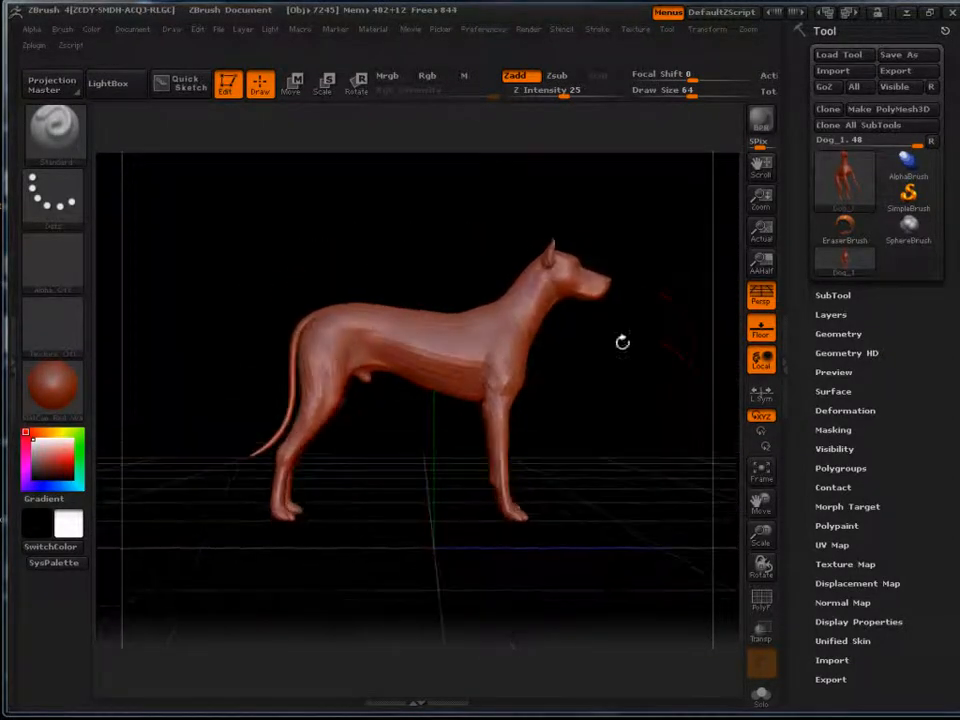
Step: Examine the dog in perspective against the floor grid from different angles, positions and distances
mouse_move(424, 256)
left_mouse_down()
mouse_move(630, 345)
mouse_move(583, 323)
mouse_move(602, 345)
left_mouse_up()
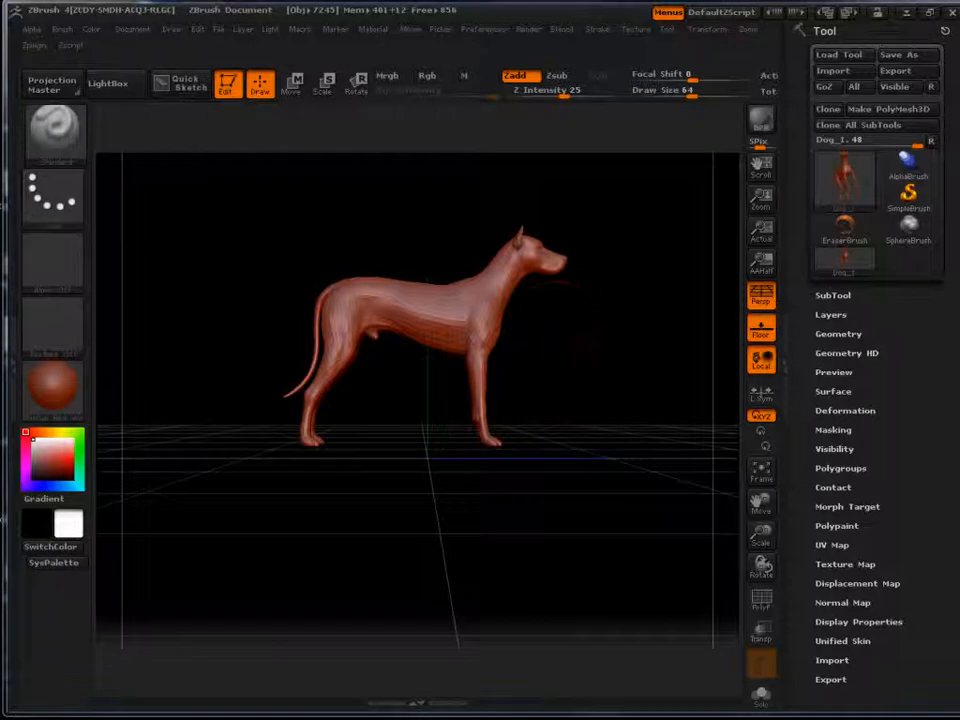
left_click_drag(583, 341, 579, 341)
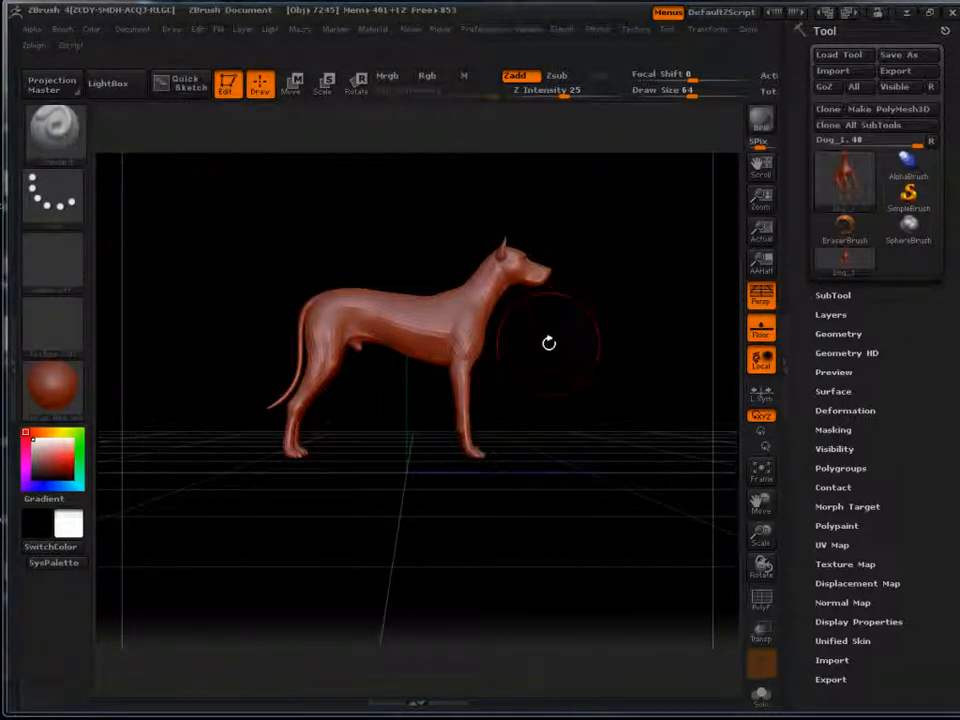
left_click_drag(581, 328, 489, 285)
left_click_drag(575, 395, 568, 338)
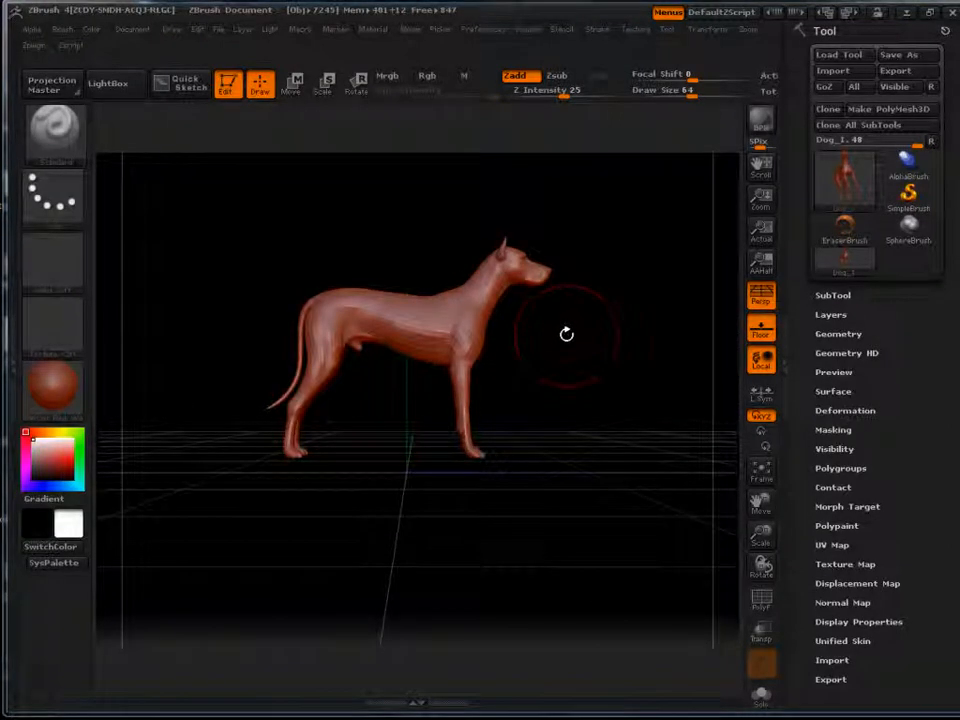
left_click_drag(597, 286, 604, 258, "alt")
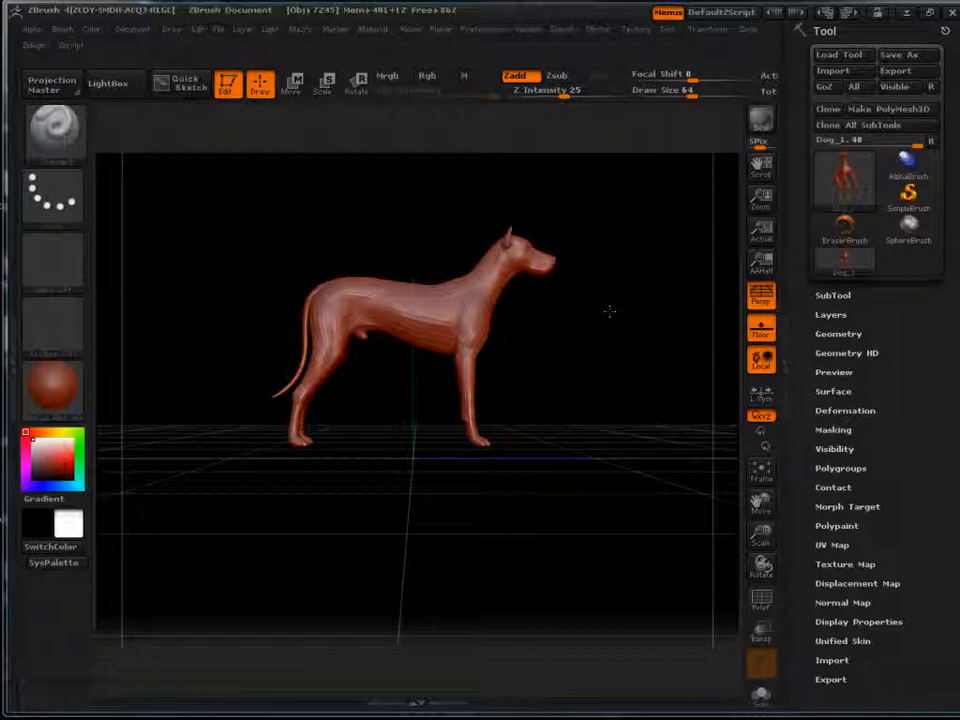
left_click_drag(609, 311, 619, 336, "alt")
left_click_drag(590, 295, 607, 379)
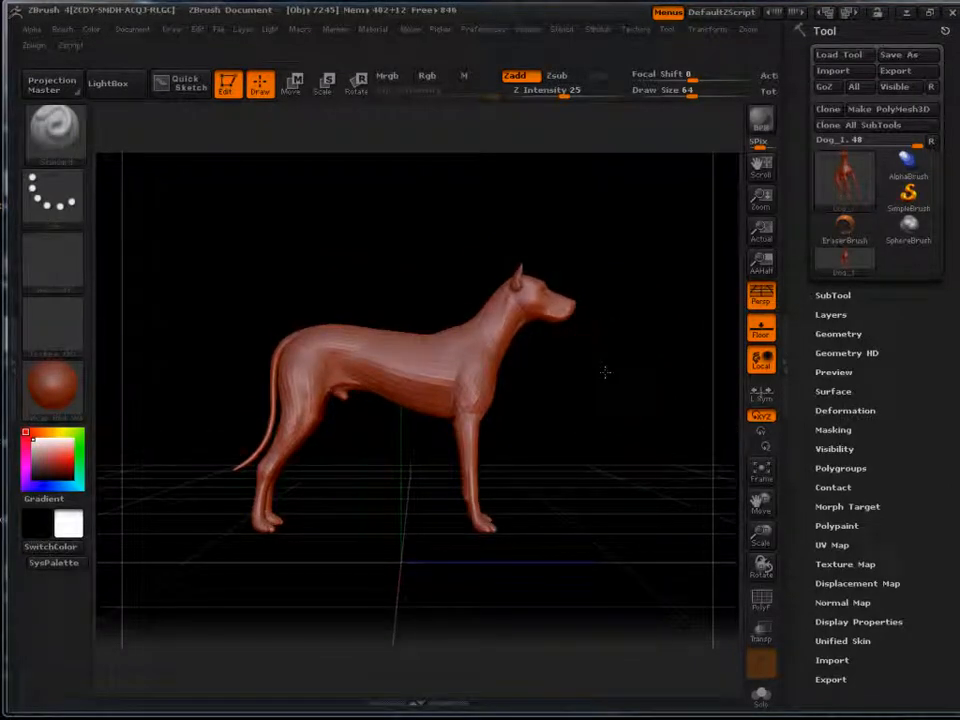
left_click_drag(605, 372, 602, 409, "alt")
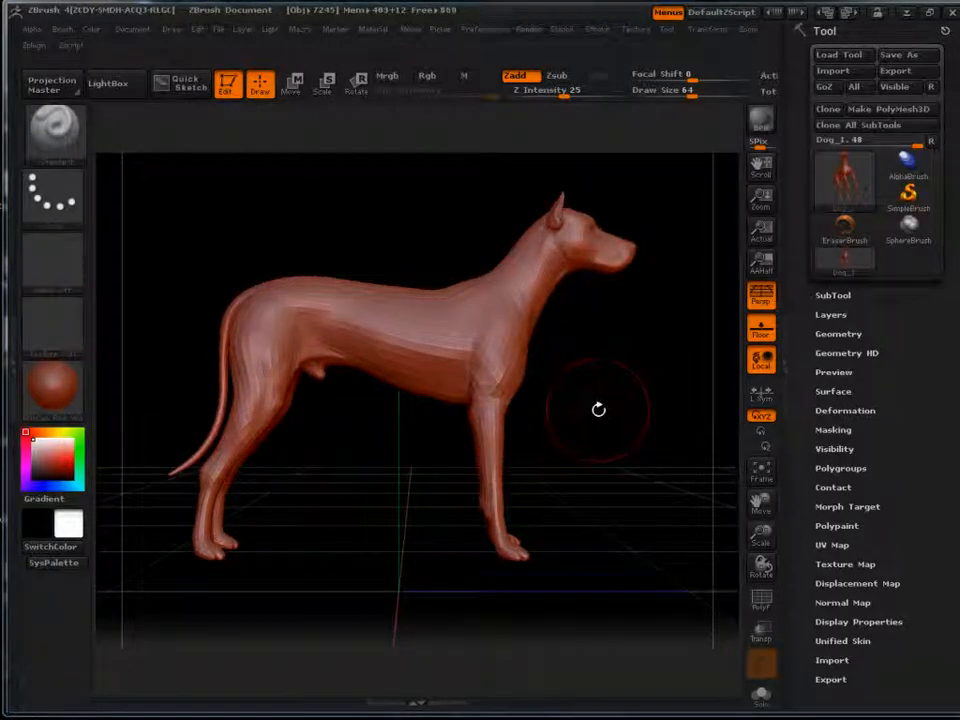
left_click_drag(608, 425, 594, 462, "alt")
left_click_drag(580, 405, 590, 437, "alt")
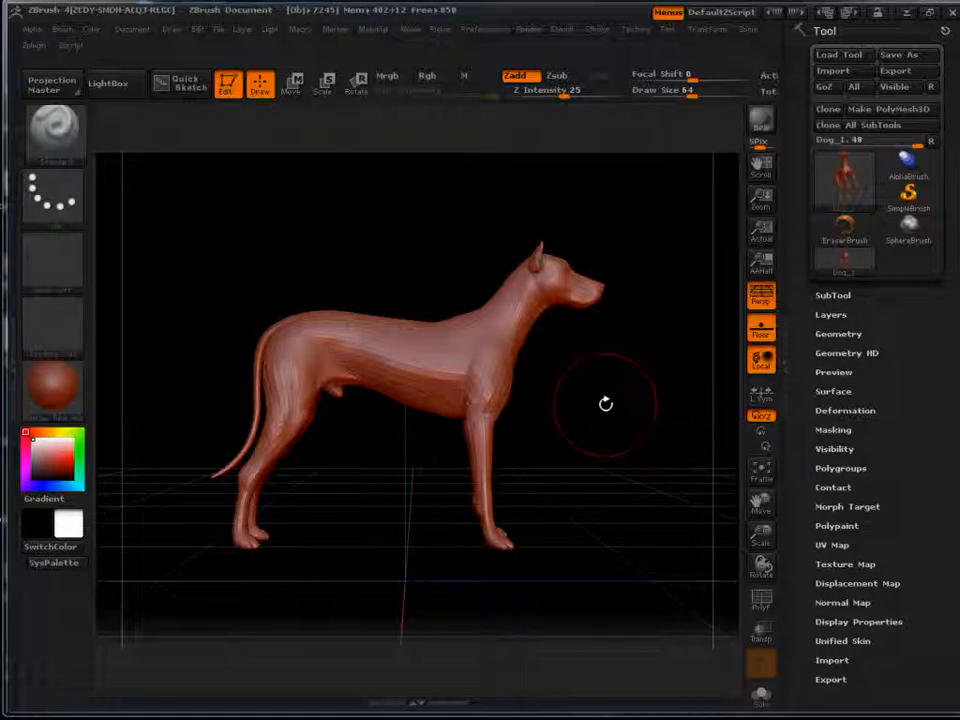
left_click_drag(606, 403, 585, 382, "alt")
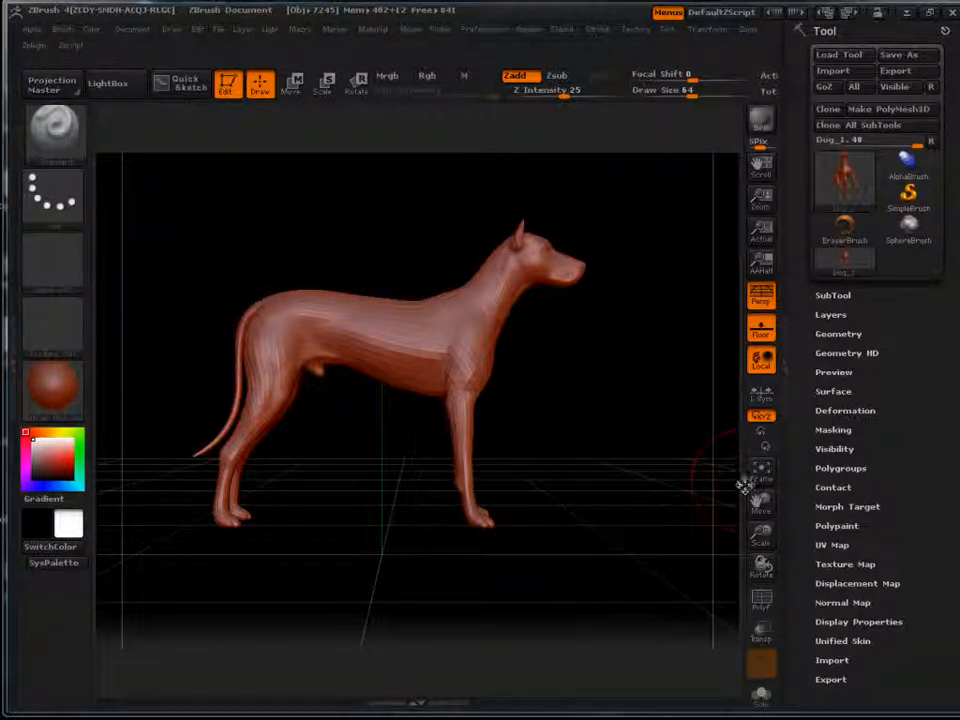
Step: Frame the dog within the canvas and turn on the polyframe display of its mesh
mouse_move(761, 503)
left_mouse_down()
mouse_move(776, 446)
mouse_move(703, 456)
mouse_move(783, 510)
mouse_move(752, 525)
mouse_move(746, 506)
mouse_move(756, 508)
mouse_move(742, 515)
mouse_move(761, 506)
mouse_move(768, 585)
mouse_move(750, 540)
mouse_move(757, 522)
left_mouse_up()
mouse_move(763, 570)
left_mouse_down()
mouse_move(787, 532)
mouse_move(694, 558)
mouse_move(740, 566)
mouse_move(744, 580)
mouse_move(760, 568)
left_mouse_up()
left_click_drag(585, 508, 515, 288)
left_click_drag(518, 455, 688, 321, "alt")
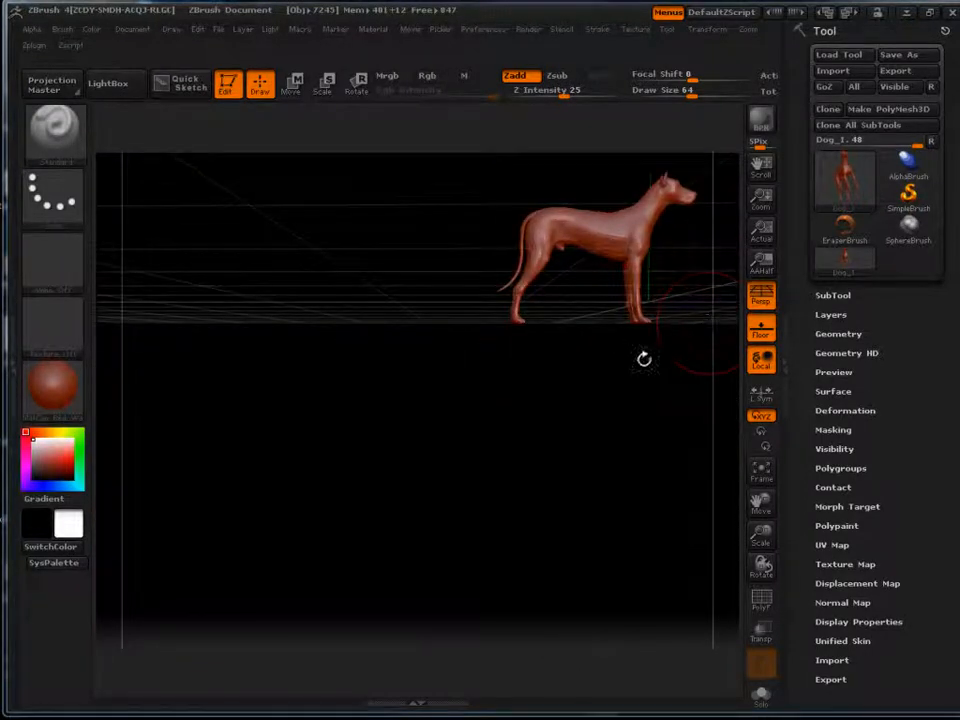
left_click_drag(472, 452, 598, 421, "alt")
key("f")
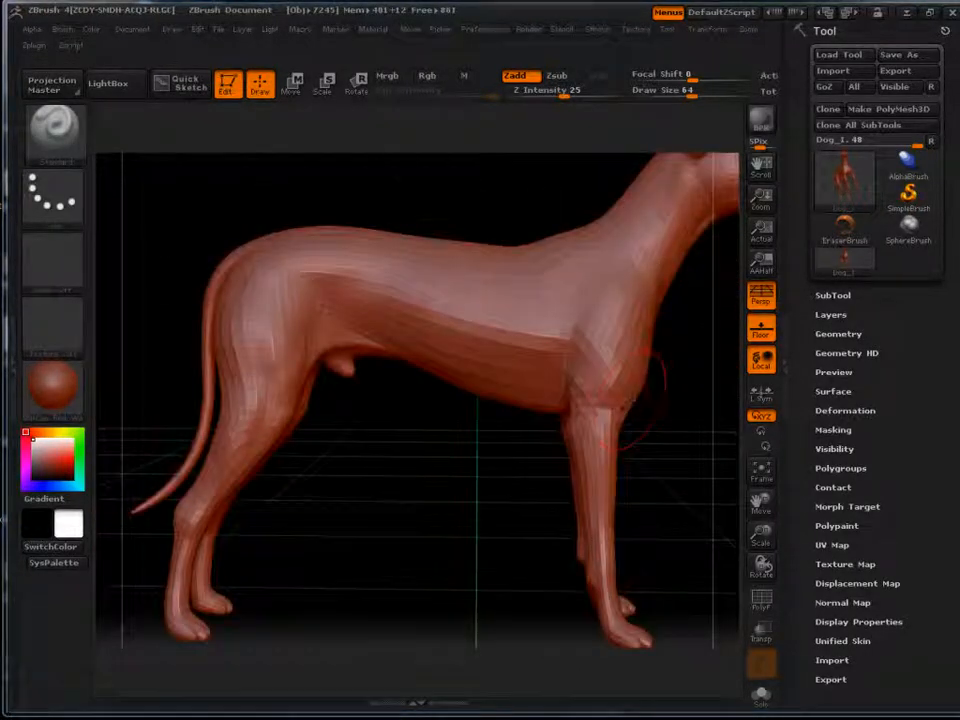
left_click_drag(680, 370, 620, 378, "alt")
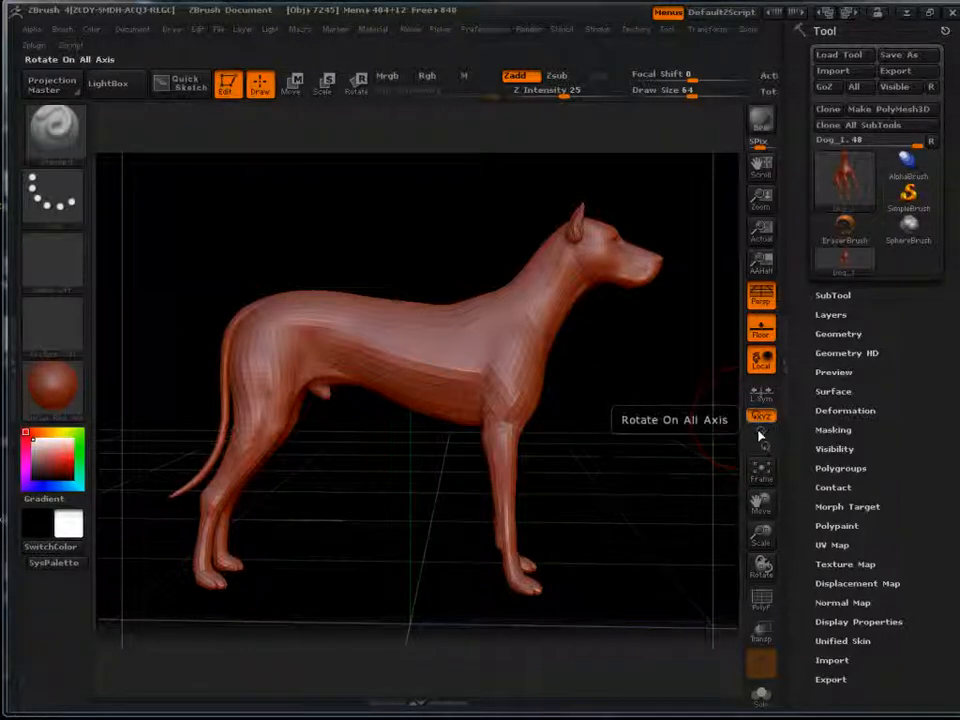
left_click(762, 600)
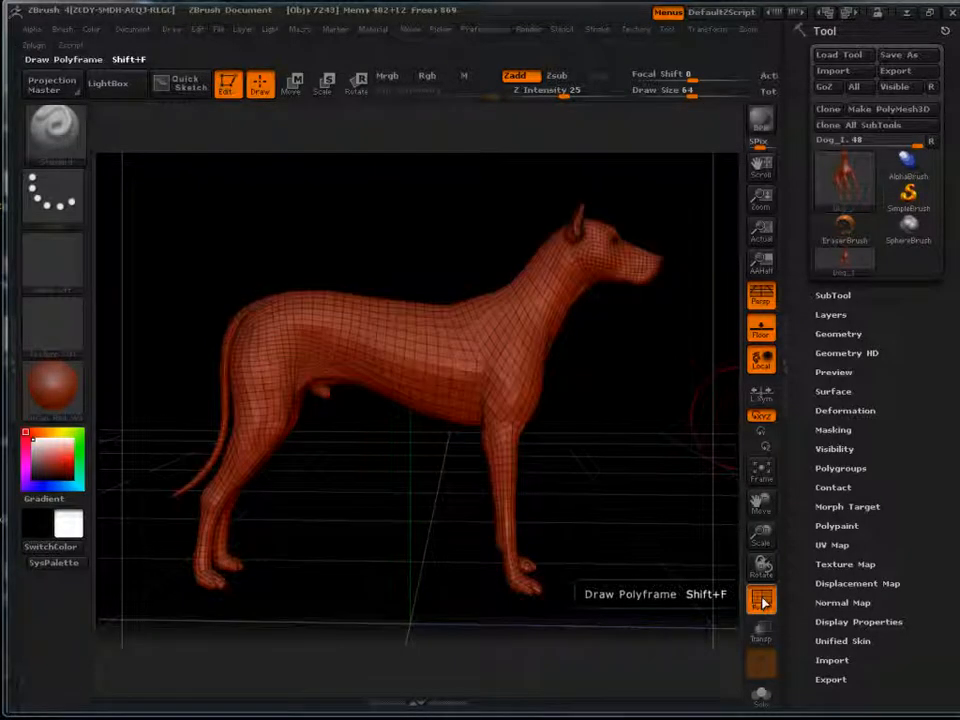
Step: Turn off the dog's polyframe display and toggle its transparency on and off again
left_click(762, 600)
left_click(760, 630)
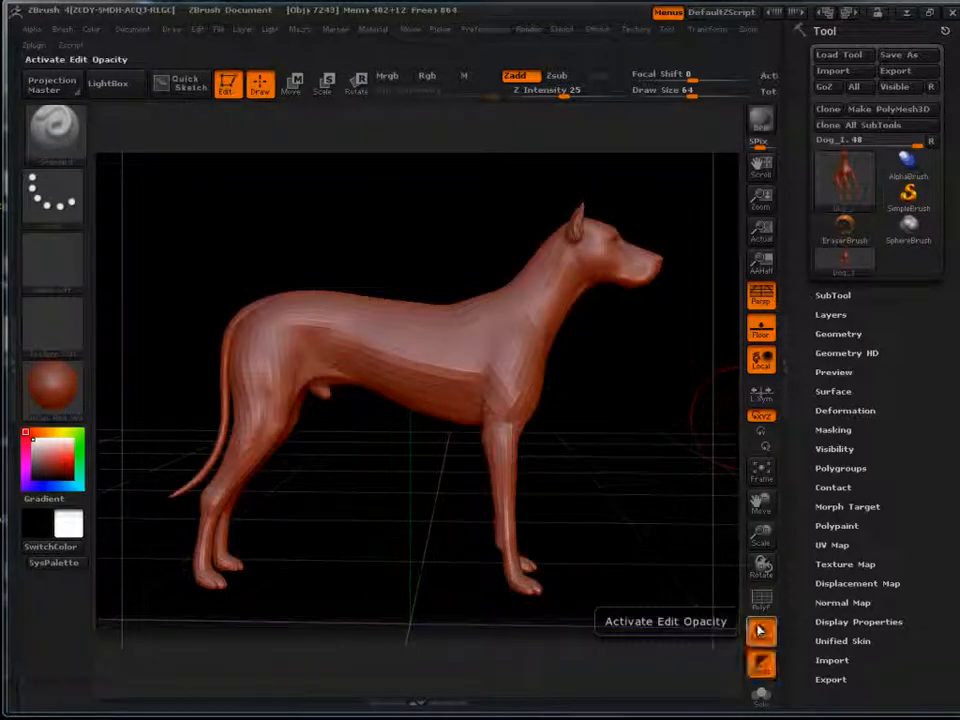
left_click(760, 630)
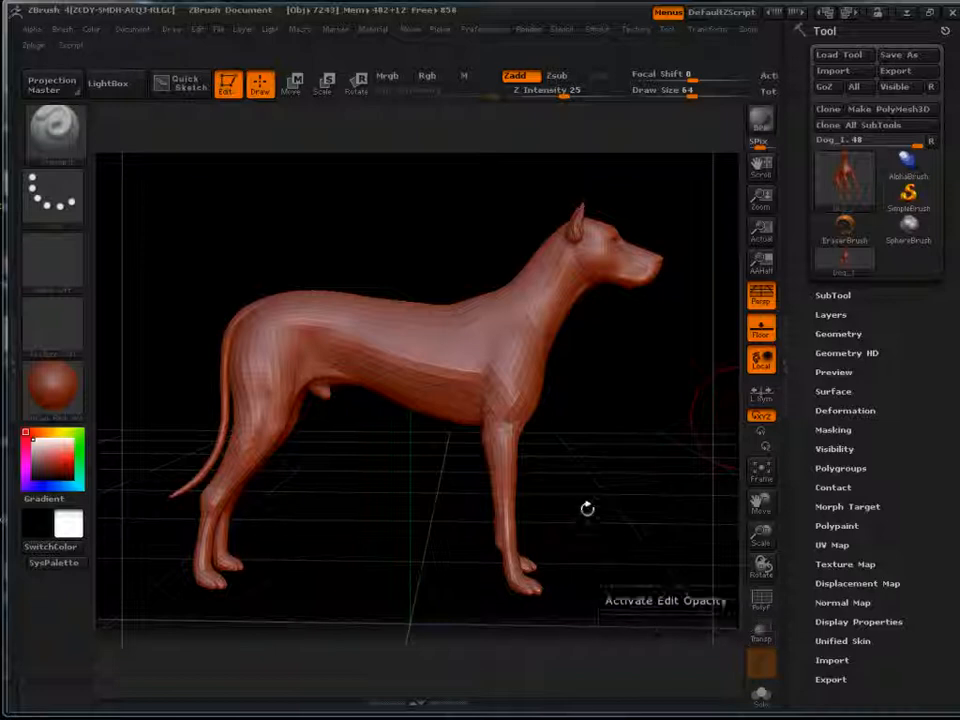
Step: Load the DemoSoldier model from LightBox and turn on its transparent ghost display, viewing it from the front
left_click(108, 83)
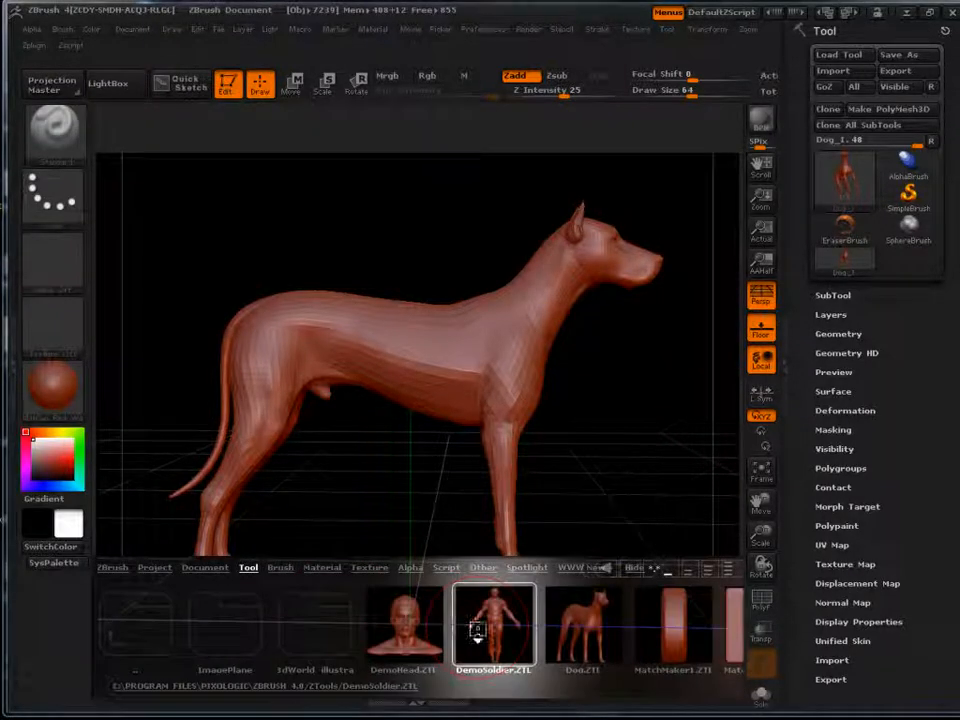
double_click(494, 625)
left_click_drag(642, 479, 594, 456)
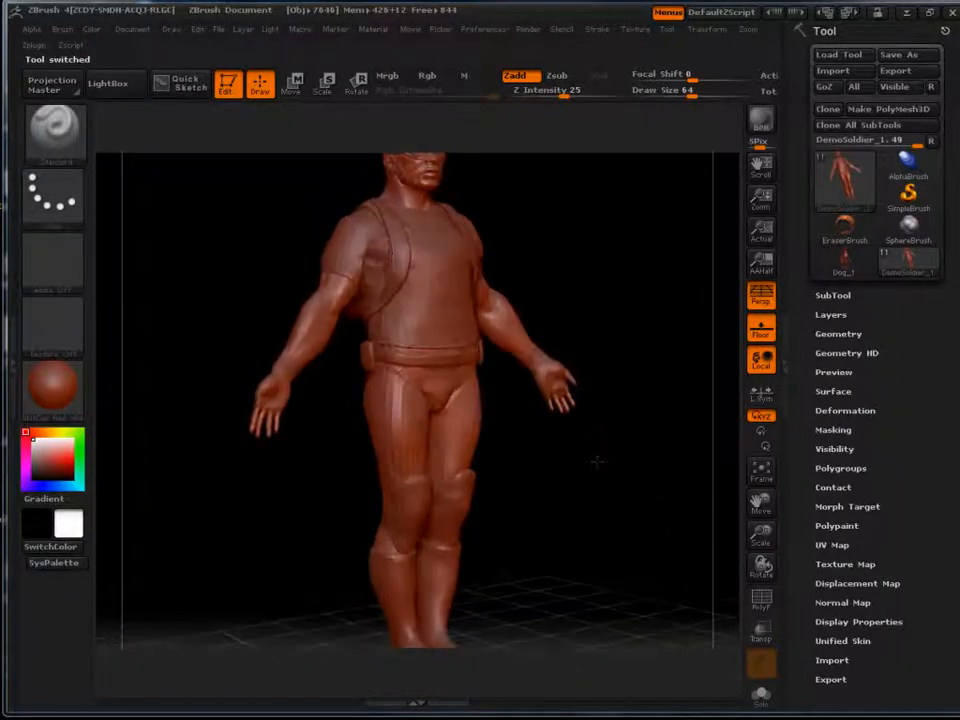
left_click(761, 630)
left_click_drag(656, 441, 645, 316)
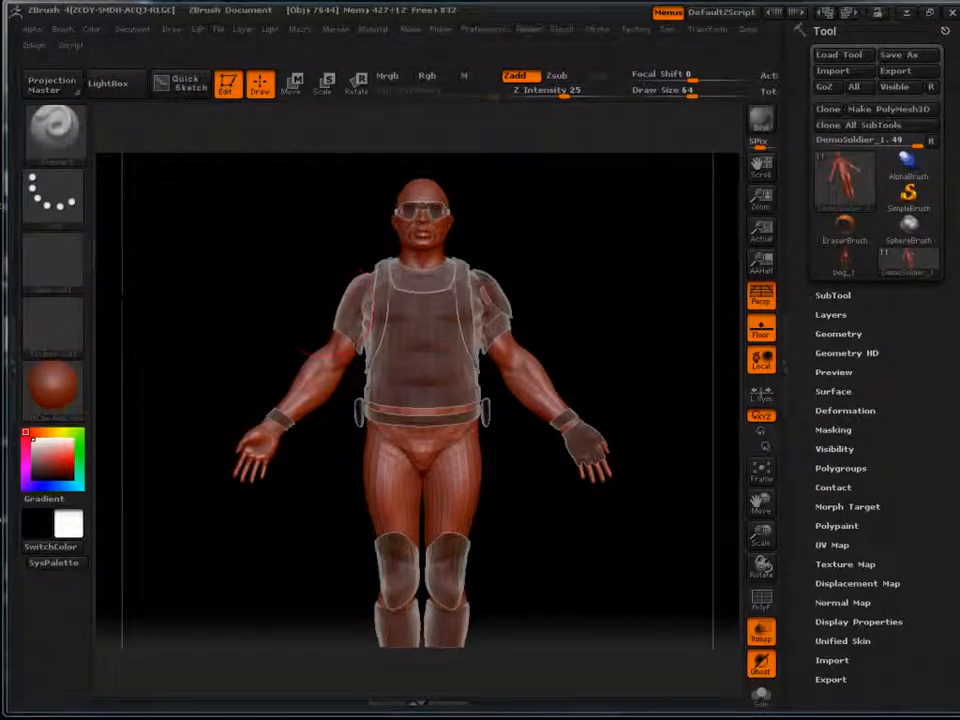
Step: Examine the sculpting brushes, stroke types and alphas available for the soldier
left_click(36, 146)
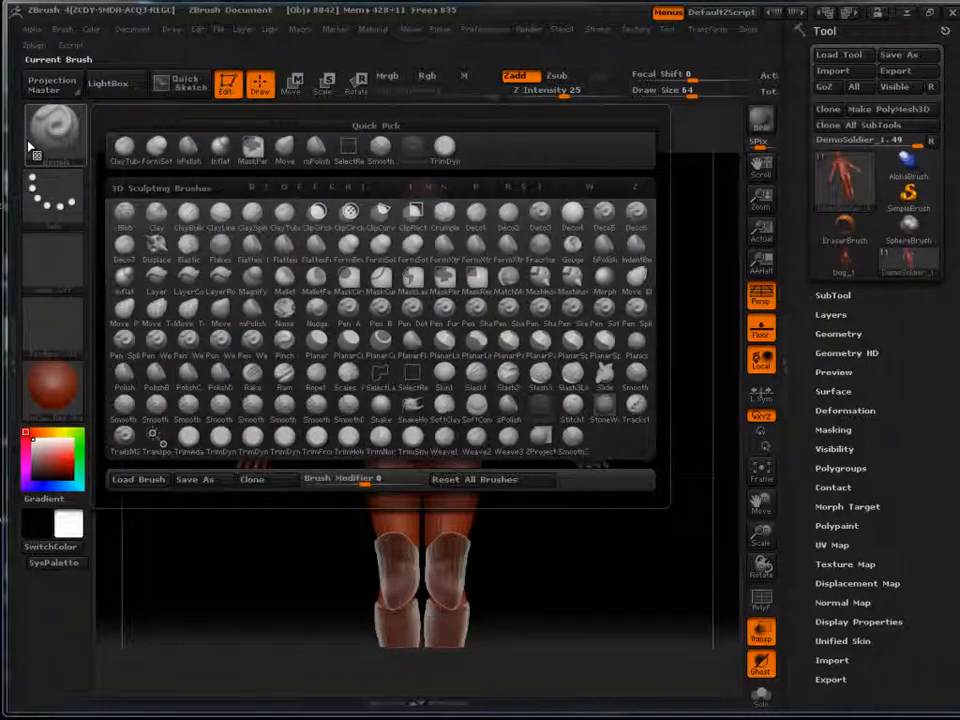
left_click(80, 152)
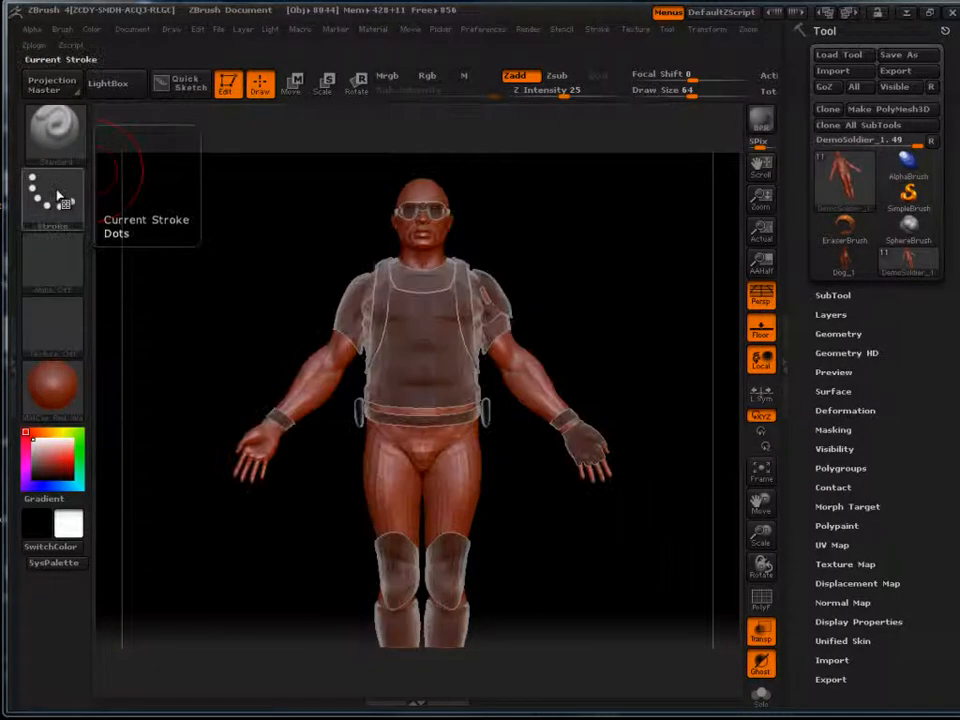
left_click(55, 192)
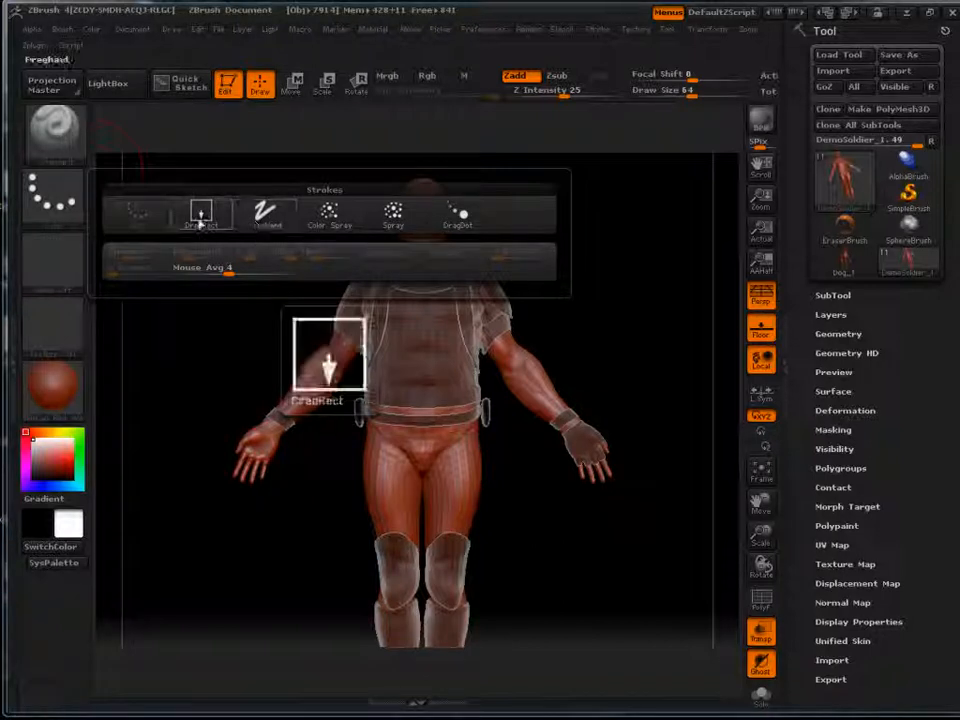
left_click(196, 228)
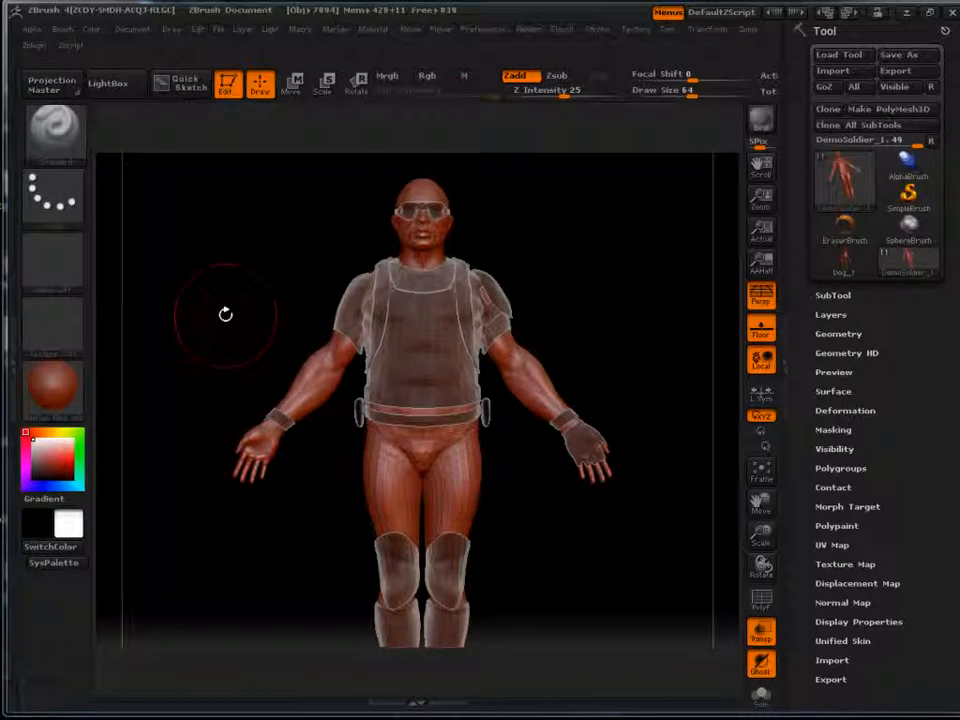
left_click(78, 241)
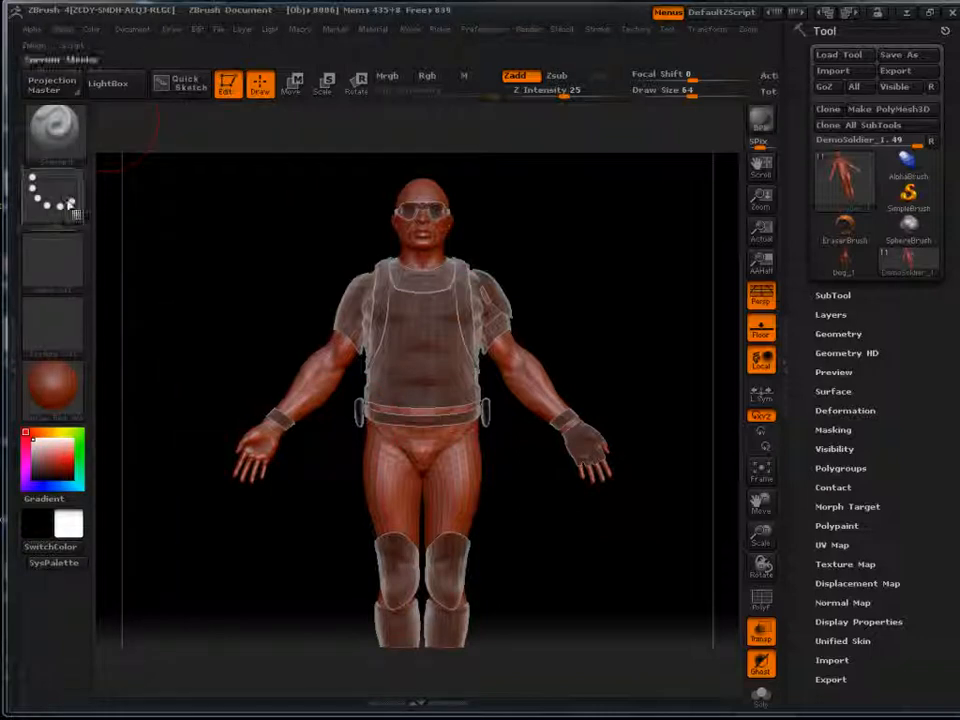
left_click(57, 270)
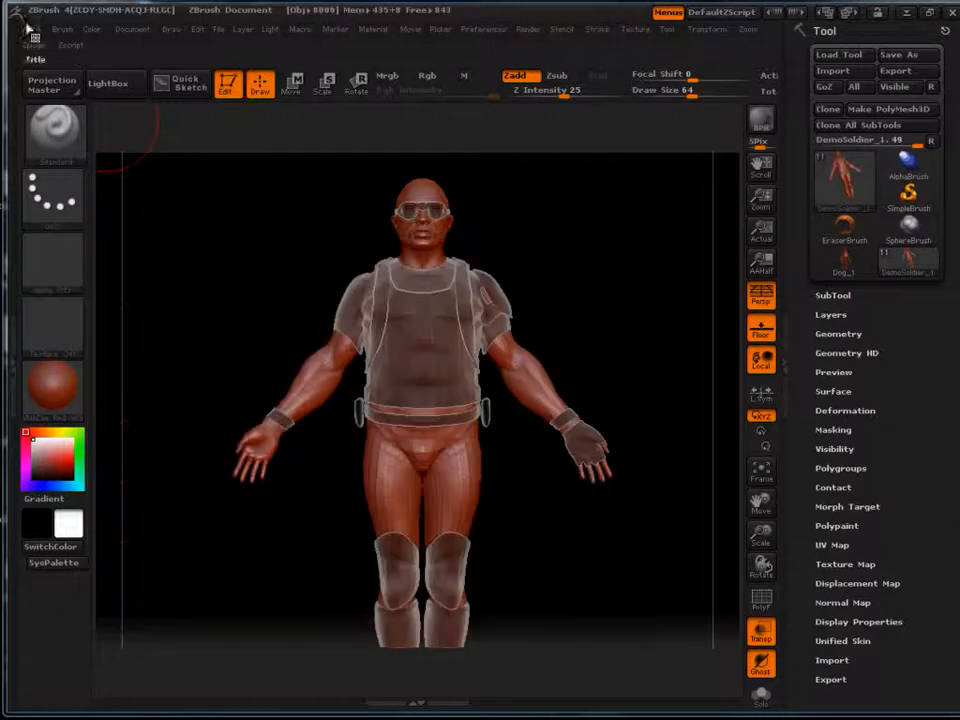
left_click(32, 30)
left_click(60, 112)
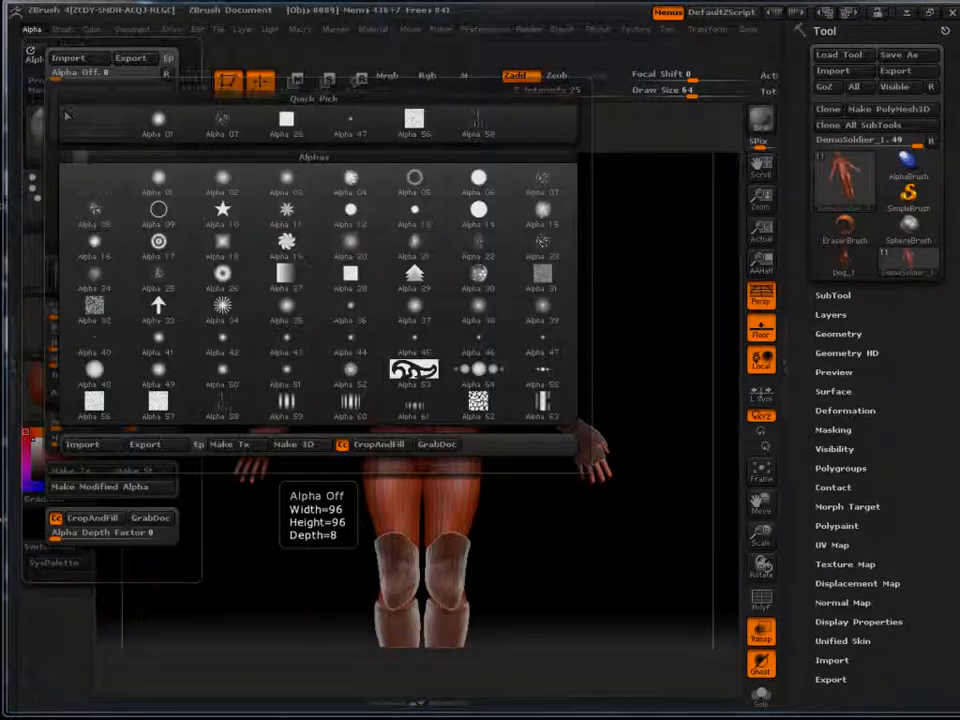
left_click(32, 30)
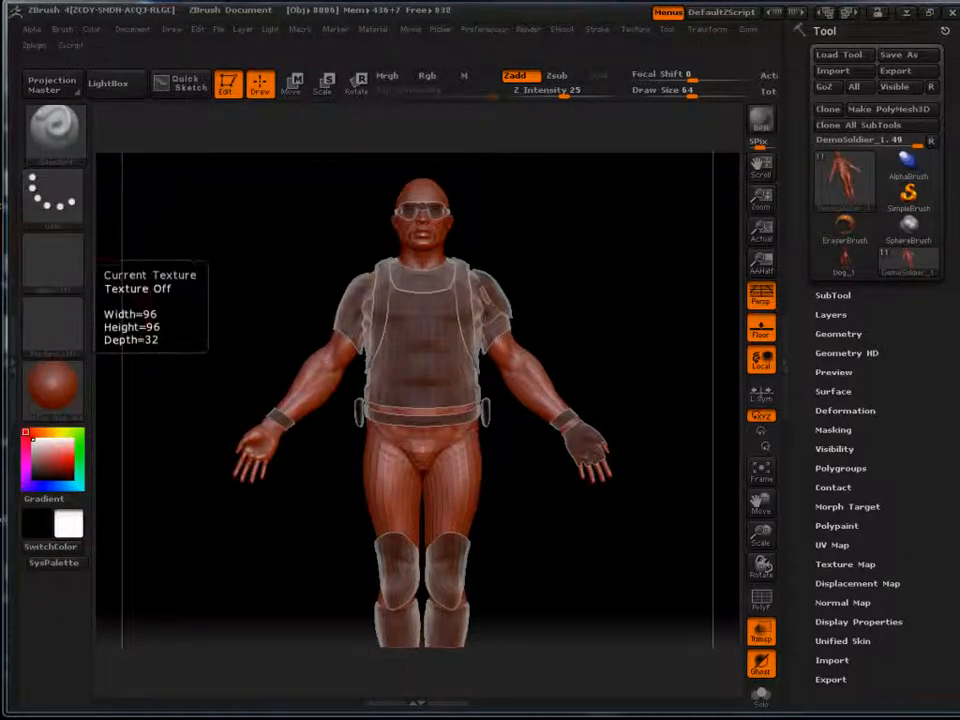
Step: Choose the ClayLine brush and look over its stroke and alpha options
left_click(54, 128)
left_click(219, 216)
left_click(54, 195)
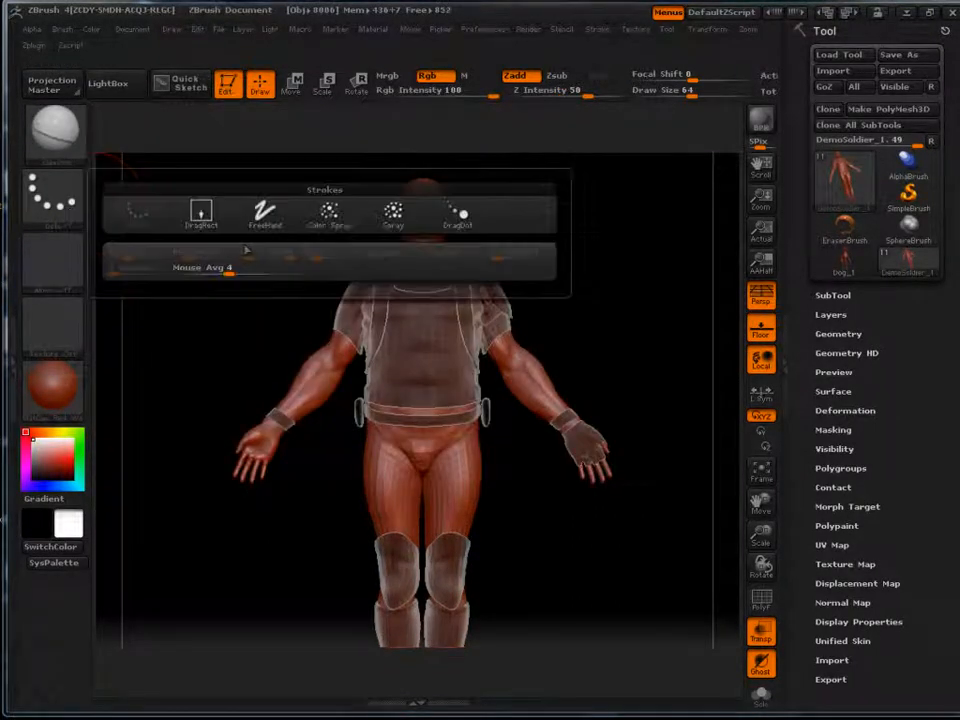
left_click(38, 275)
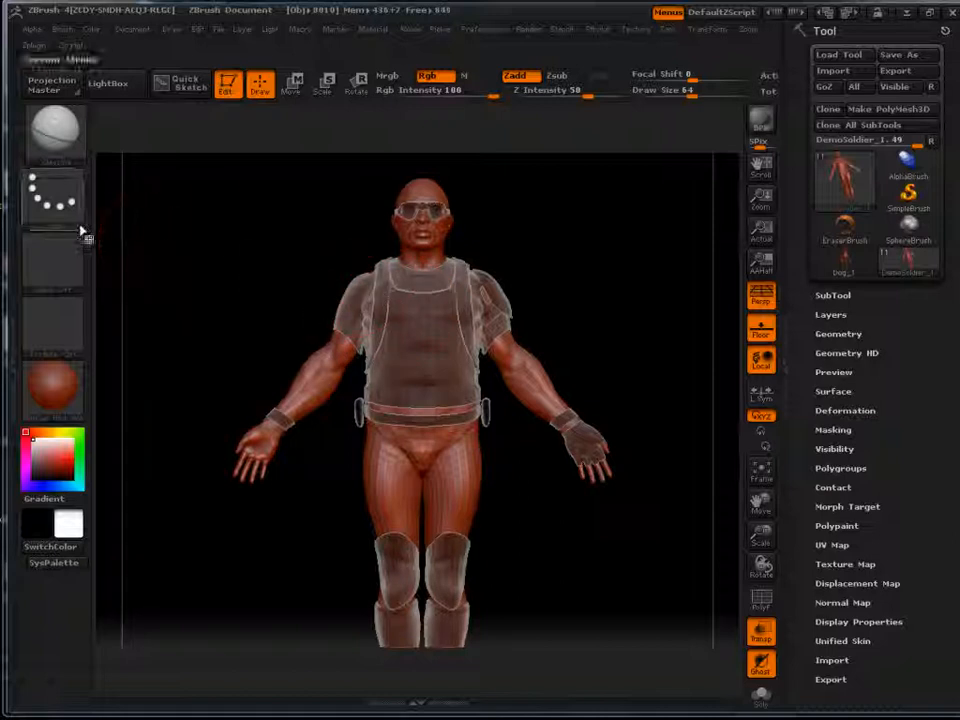
Step: Apply the standard BasicMaterial to the soldier and view the shaded figure from an angle
left_click_drag(275, 235, 366, 303, "alt")
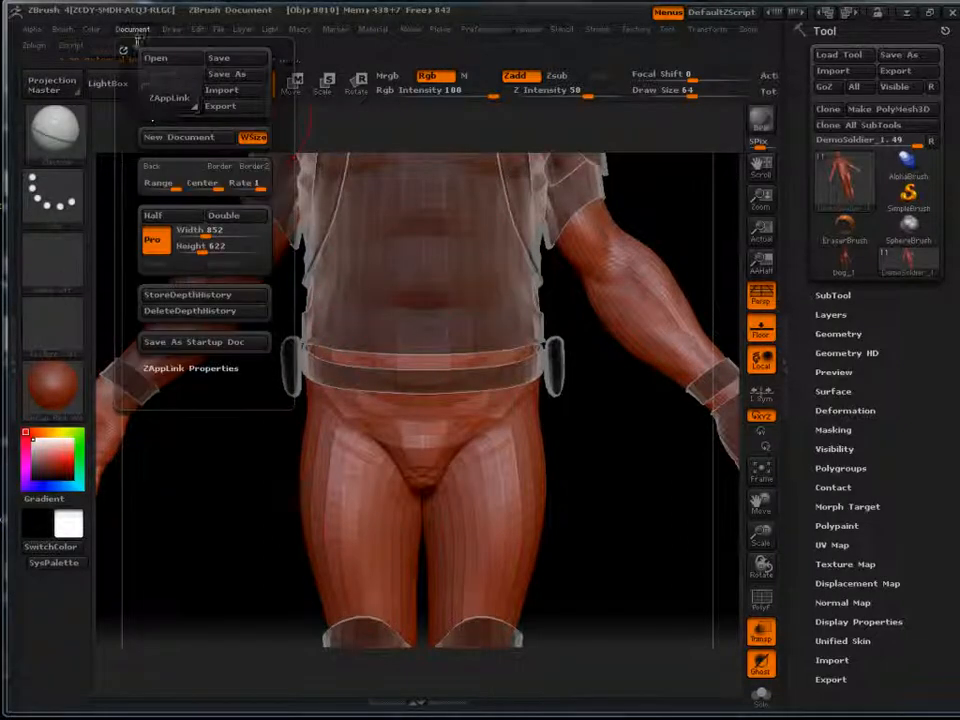
mouse_move(246, 39)
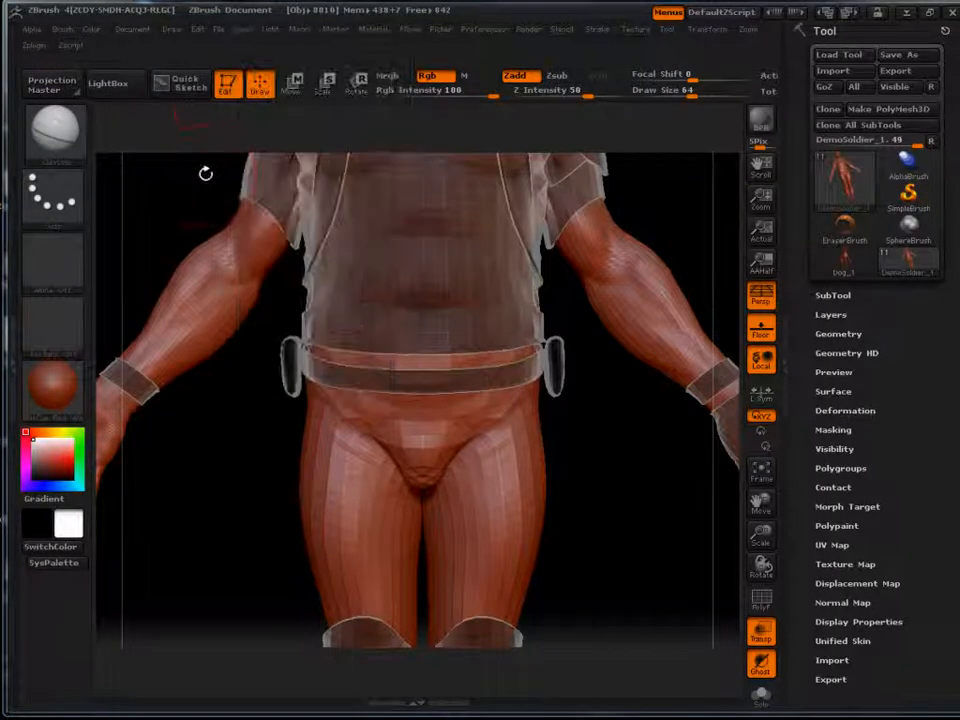
mouse_move(210, 467)
left_mouse_down("alt")
mouse_move(144, 313)
mouse_move(173, 334)
left_mouse_up("alt")
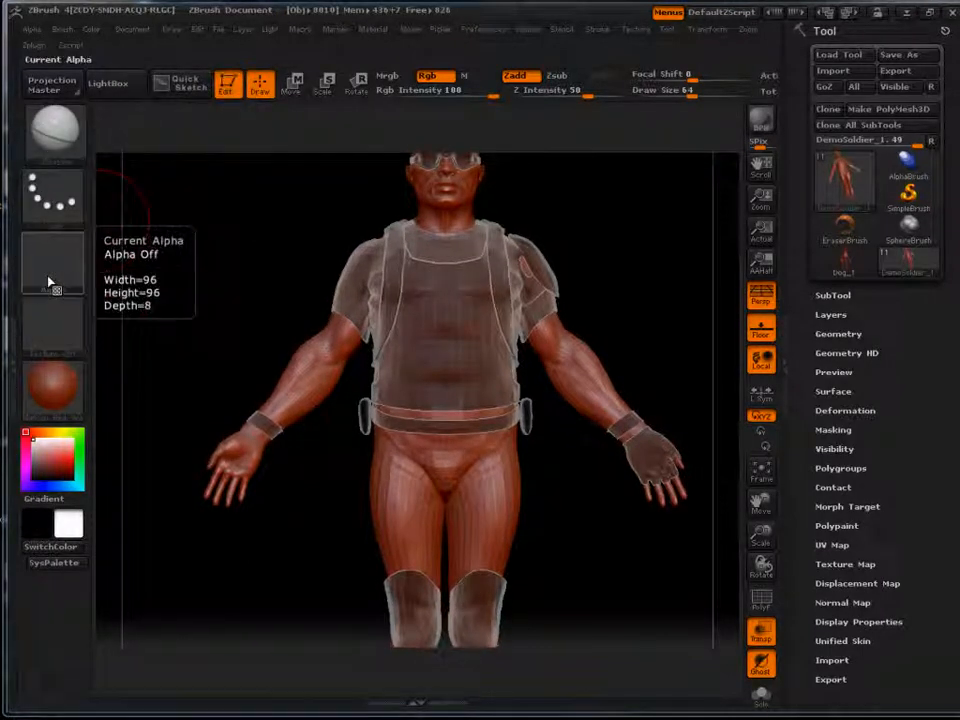
left_click(64, 408)
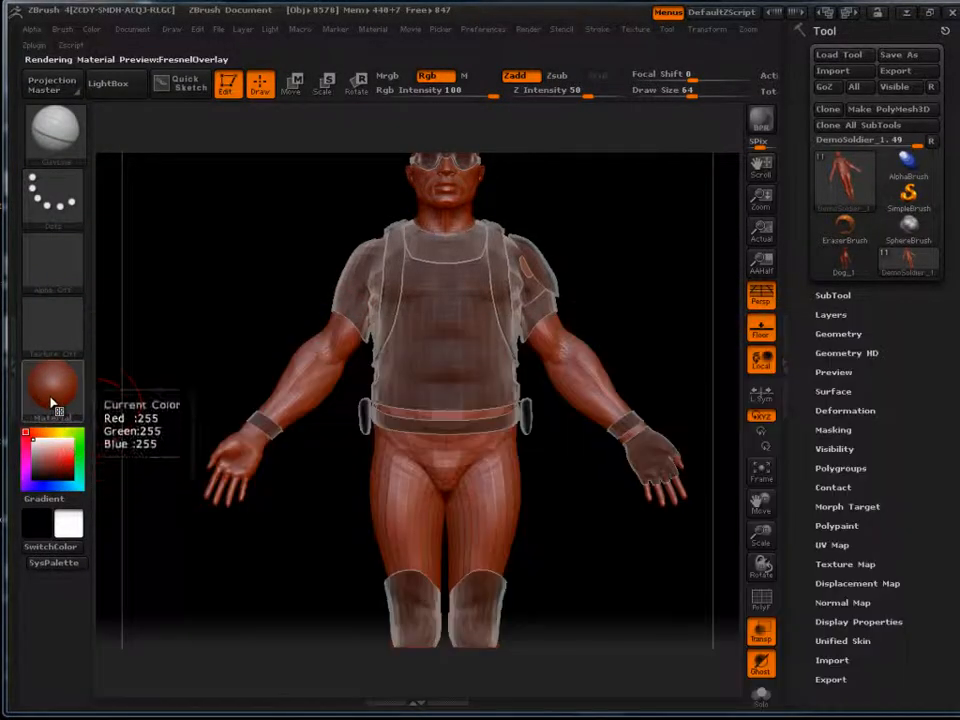
left_click(55, 402)
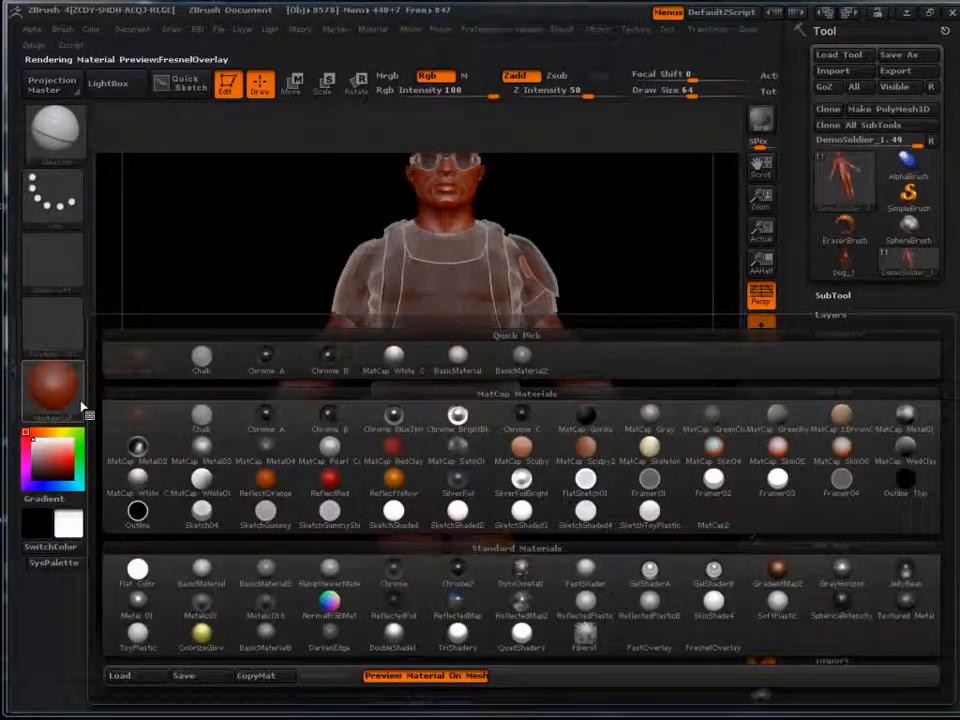
left_click(208, 580)
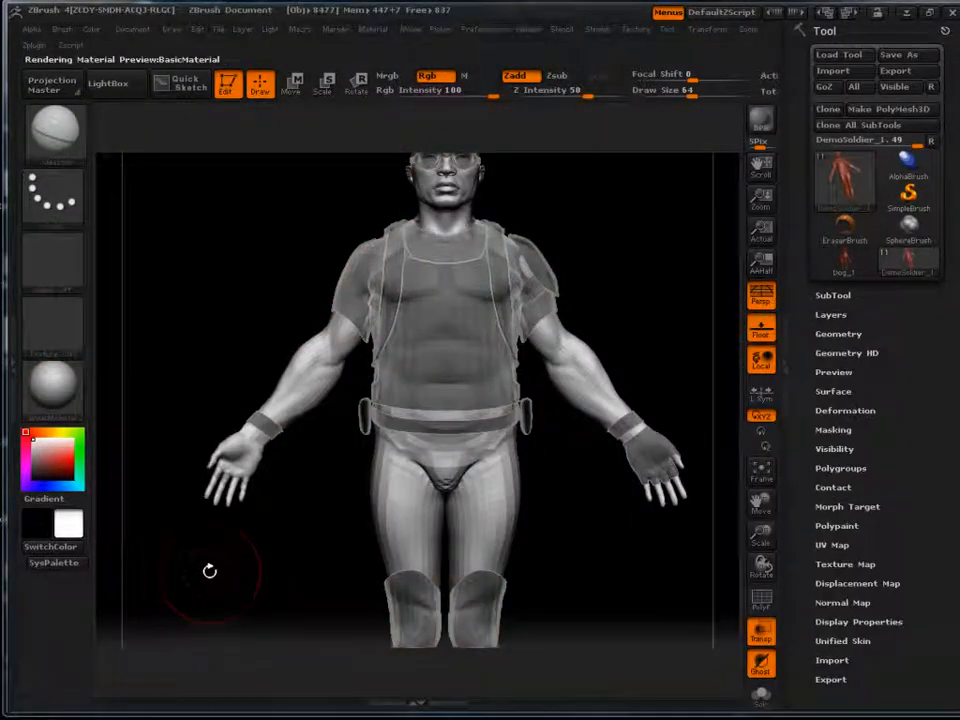
left_click_drag(218, 384, 240, 270)
left_click_drag(240, 347, 215, 323, "alt")
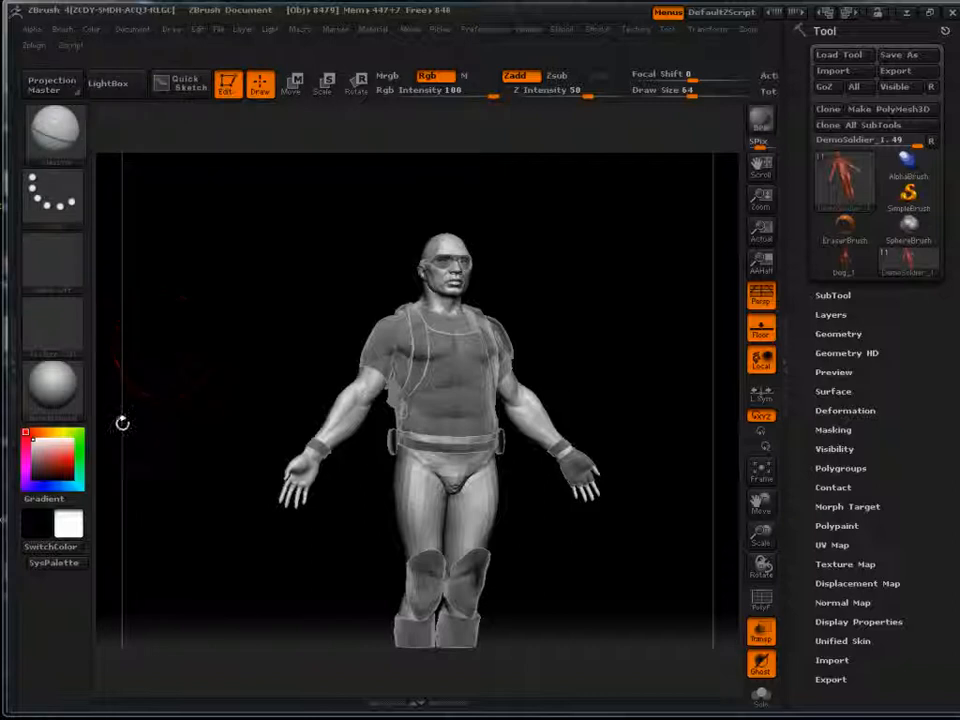
left_click_drag(120, 420, 125, 395)
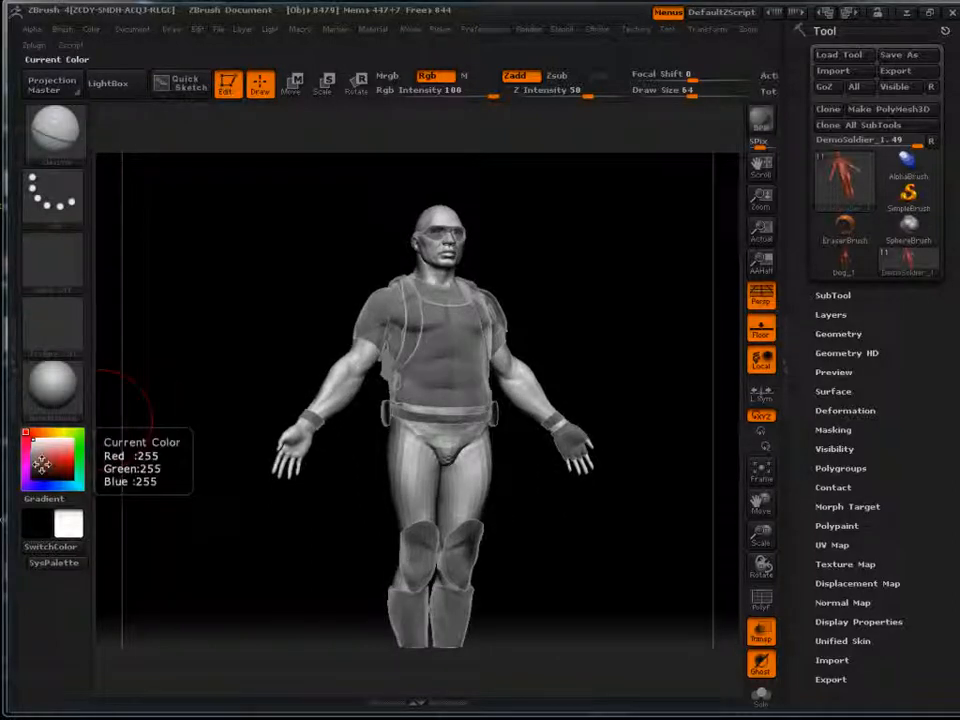
Step: Try picking colours in the colour picker and switch the main and secondary colours back and forth several times
left_click(59, 461)
left_click_drag(59, 461, 26, 437)
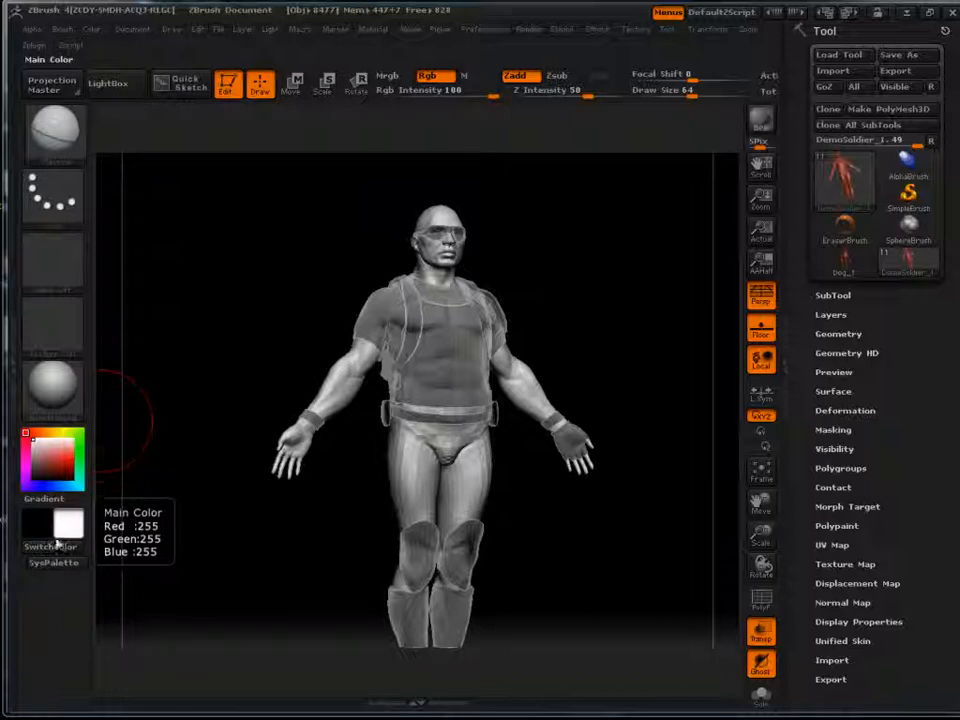
left_click(44, 546)
left_click(55, 548)
left_click(52, 547)
left_click(52, 547)
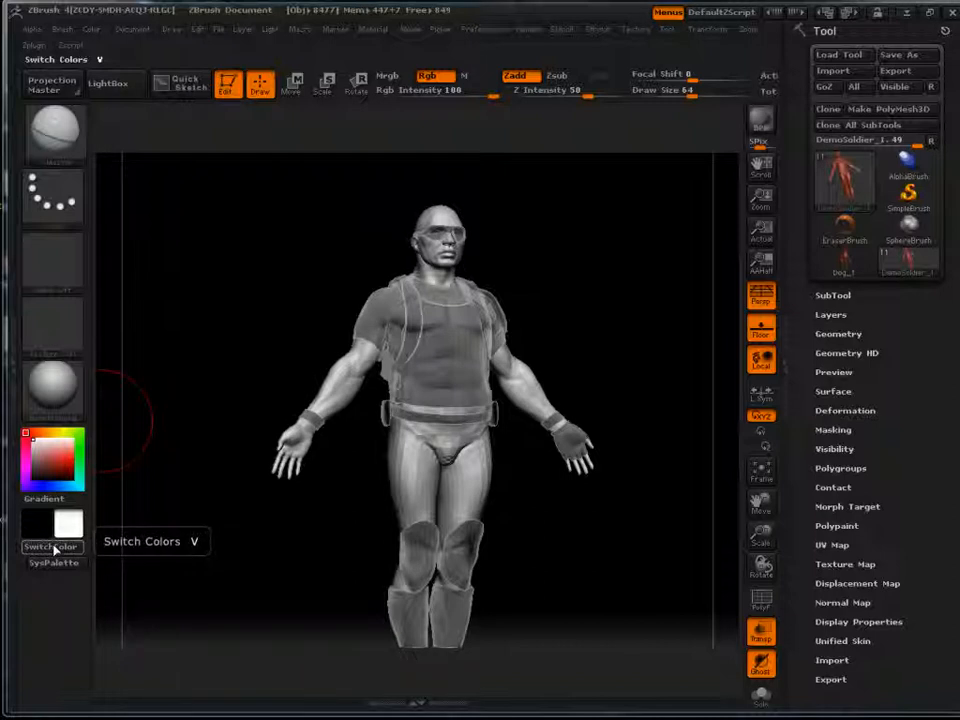
key("v")
key("v")
key("v")
key("v")
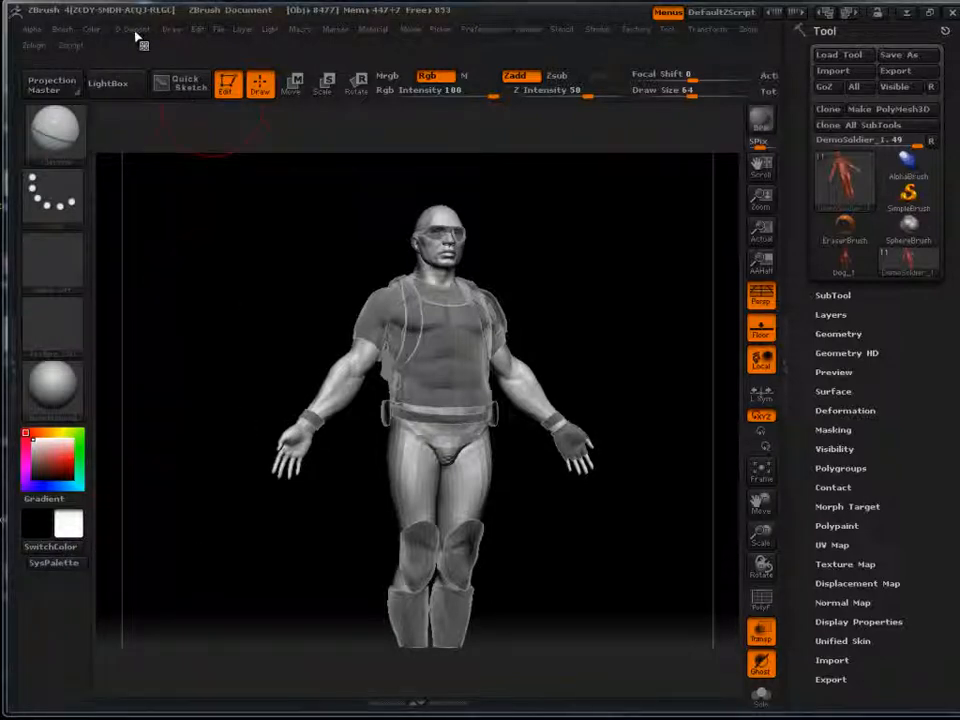
Step: Look over the Color palette, then show and hide the LightBox browser
left_click(91, 30)
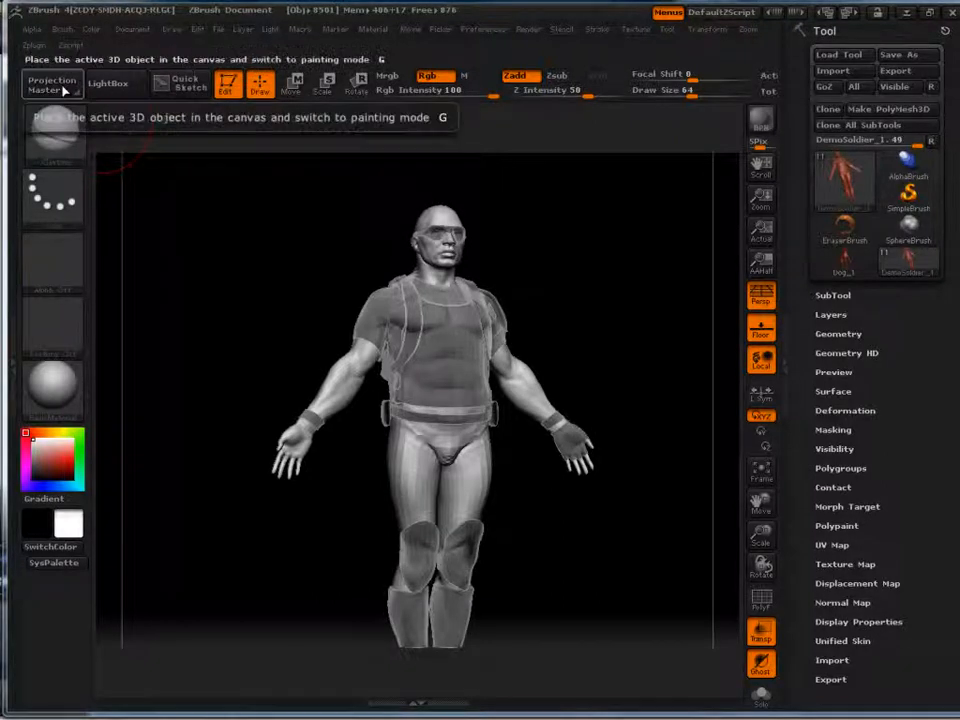
left_click(119, 86)
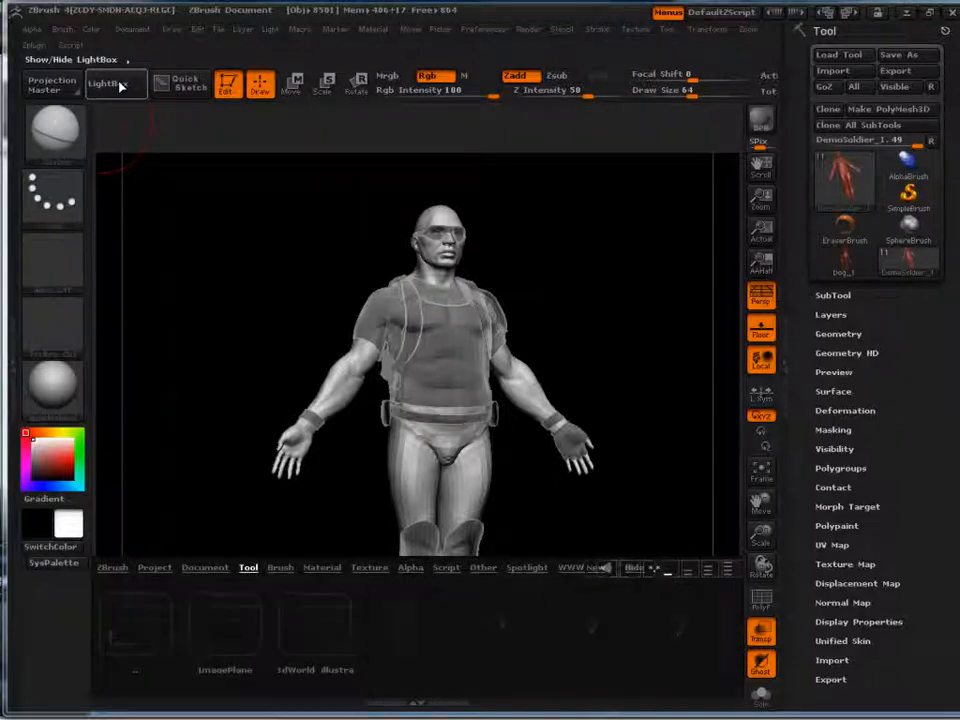
left_click(119, 86)
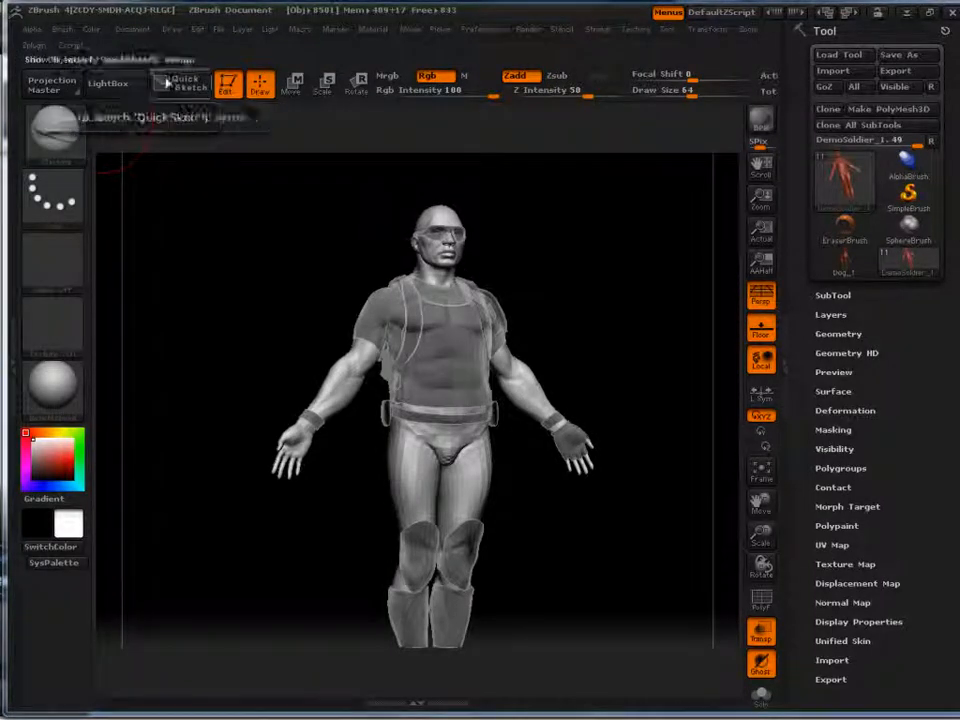
Step: Leave Edit mode and draw several overlapping soldier copies on the canvas, undoing the last one
left_click(229, 88)
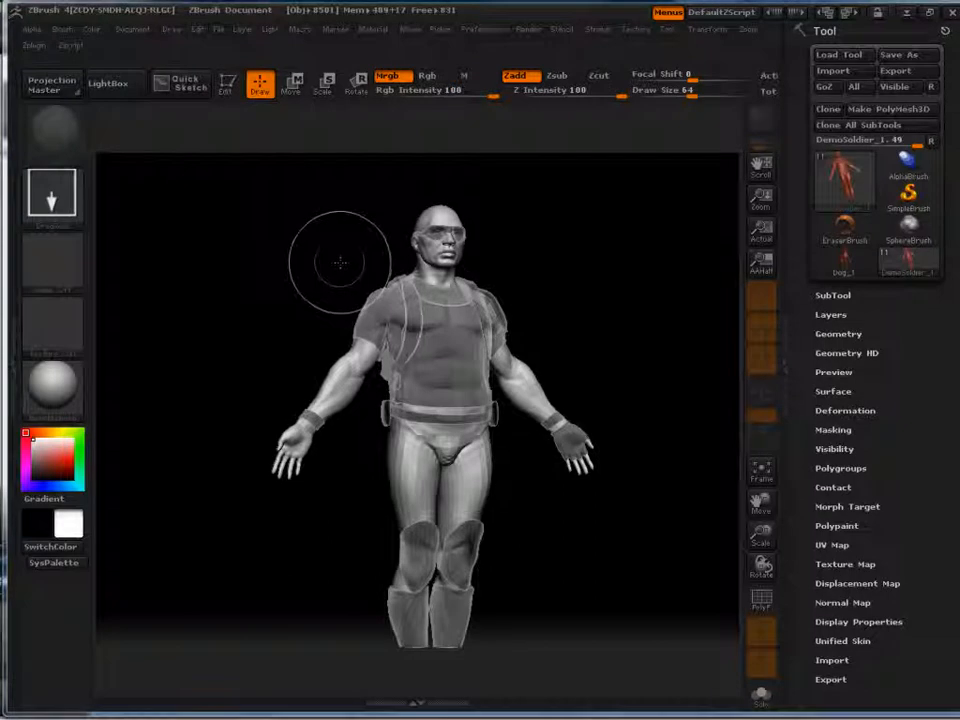
mouse_move(321, 314)
left_mouse_down()
mouse_move(350, 437)
mouse_move(343, 431)
left_mouse_up()
left_click_drag(374, 338, 390, 452)
left_click_drag(457, 452, 457, 530)
left_click_drag(411, 389, 418, 500)
left_click_drag(408, 480, 463, 692)
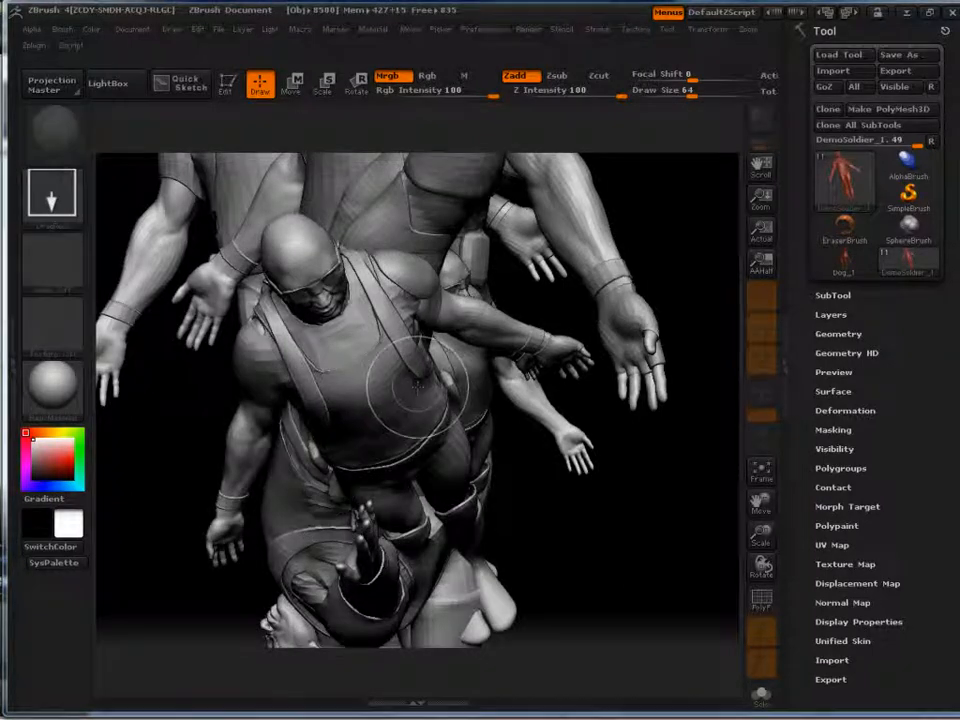
mouse_move(398, 368)
left_mouse_down()
mouse_move(422, 464)
mouse_move(400, 436)
left_mouse_up()
key("ctrl+z")
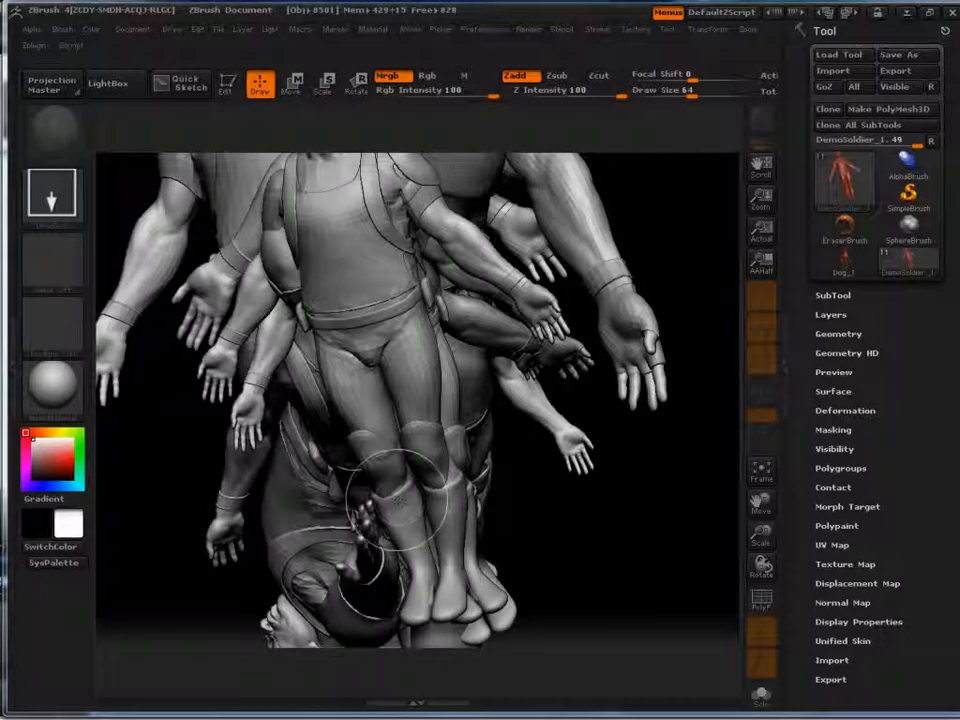
Step: Draw one more soldier in front of the copies, put it into Edit mode and rotate it
left_click_drag(372, 380, 395, 525)
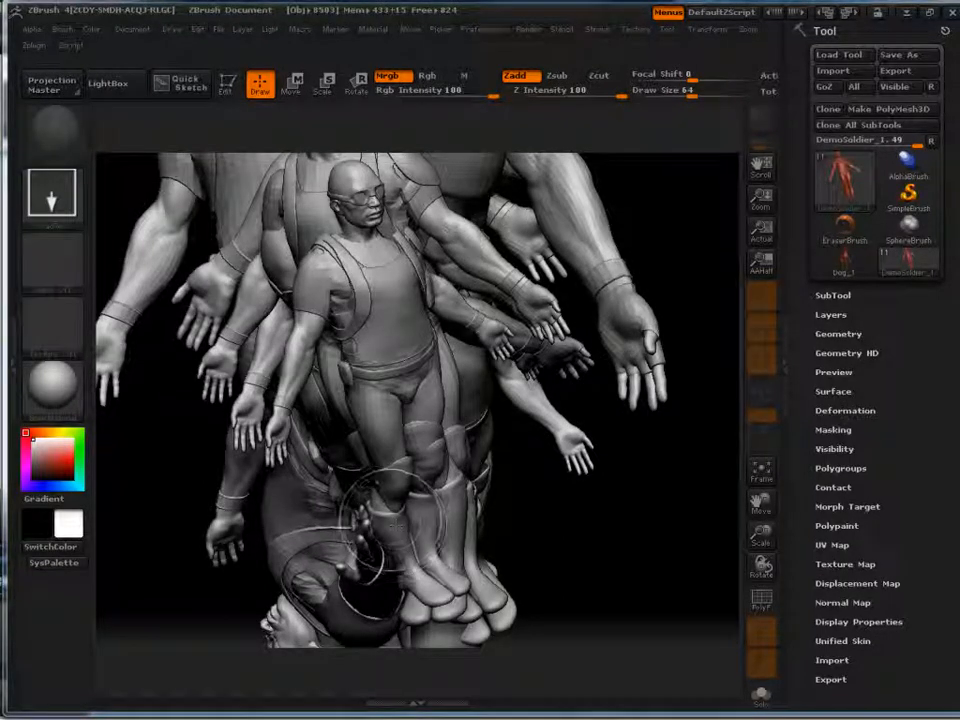
key("t")
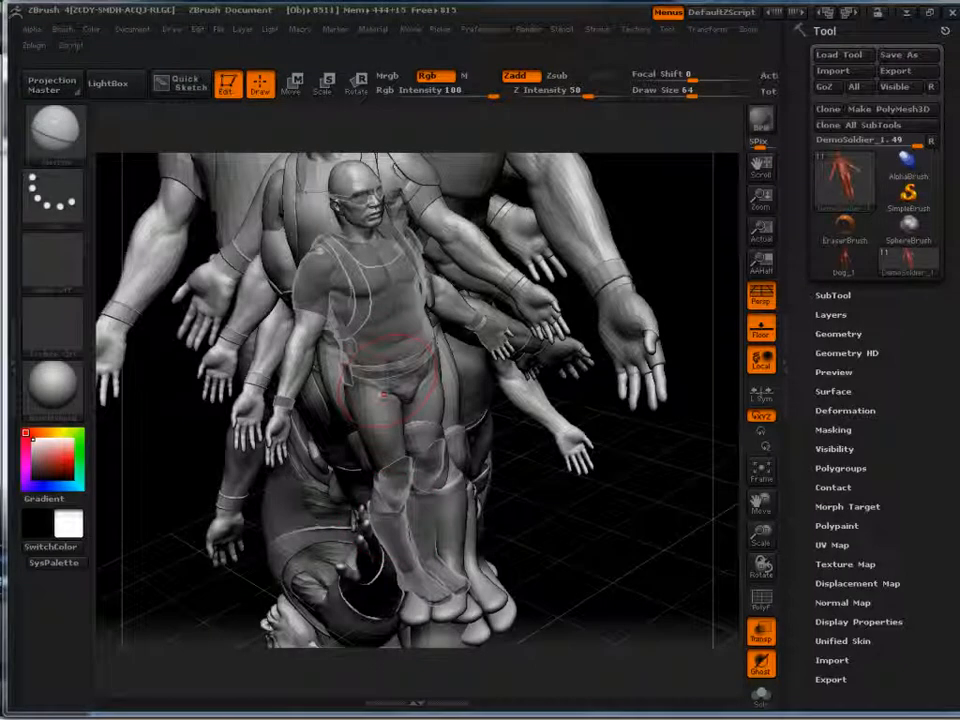
left_click_drag(535, 533, 472, 430)
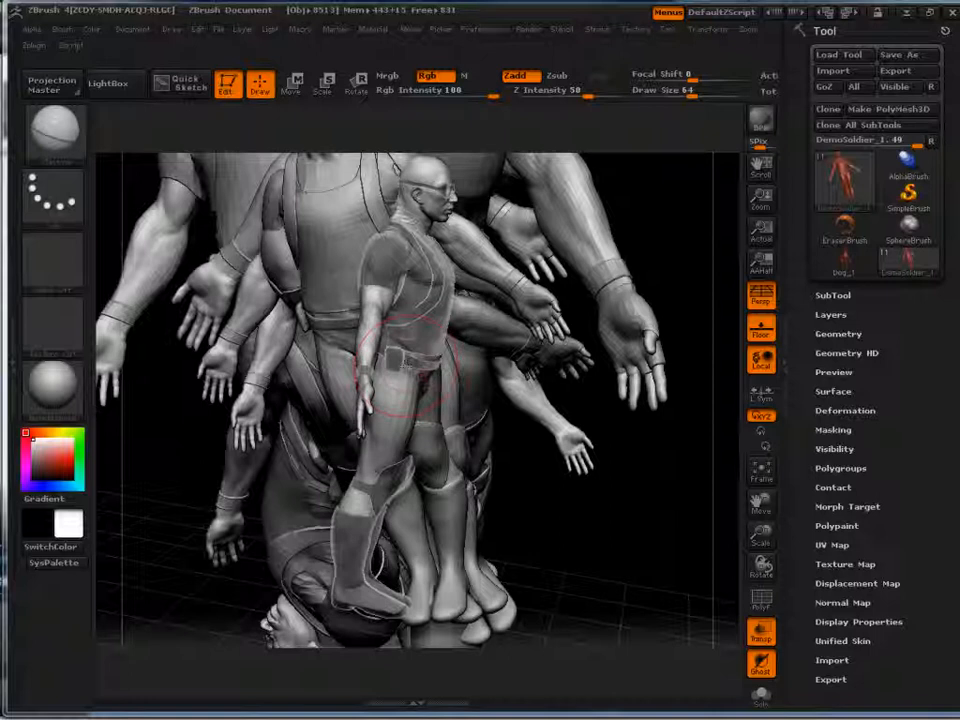
Step: Clear the dropped soldier copies from the canvas and turn the editable soldier to face the front
key("ctrl+n")
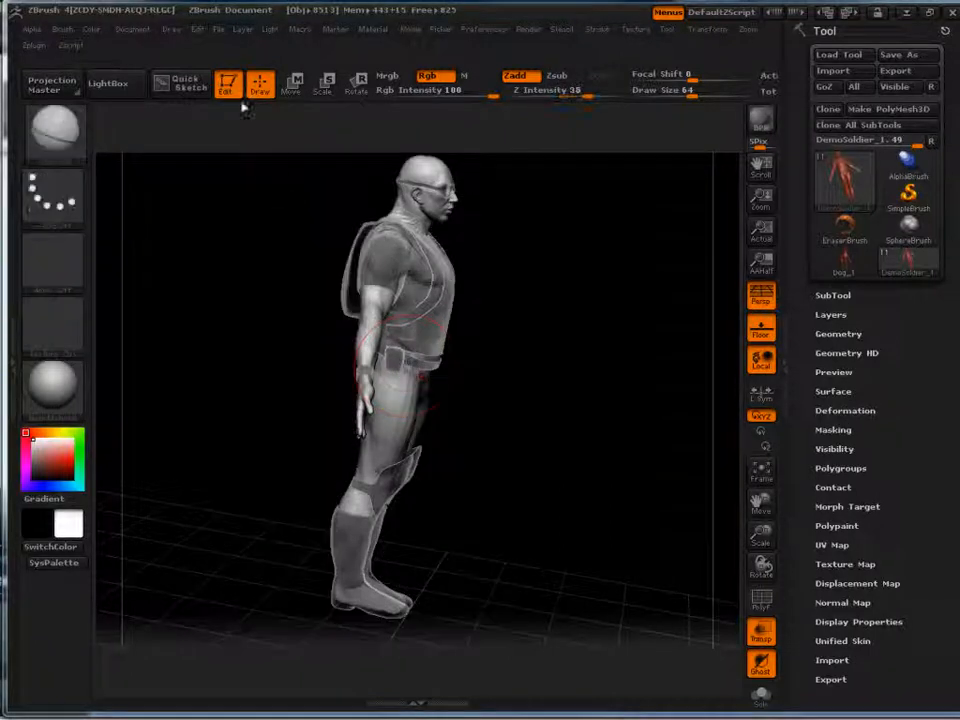
left_click(240, 30)
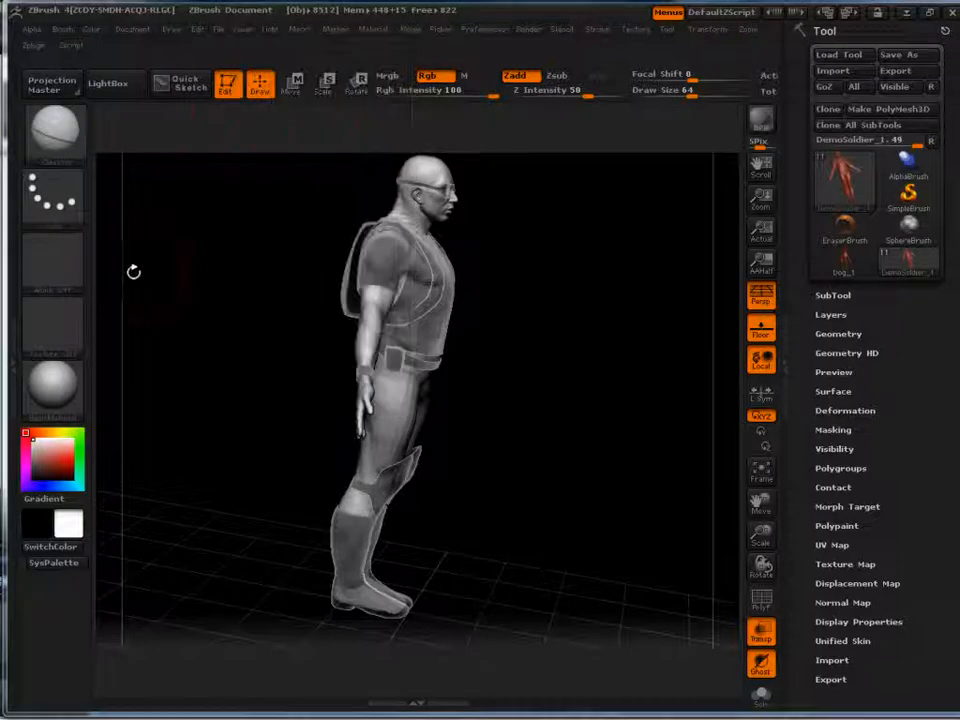
left_click_drag(475, 317, 507, 300)
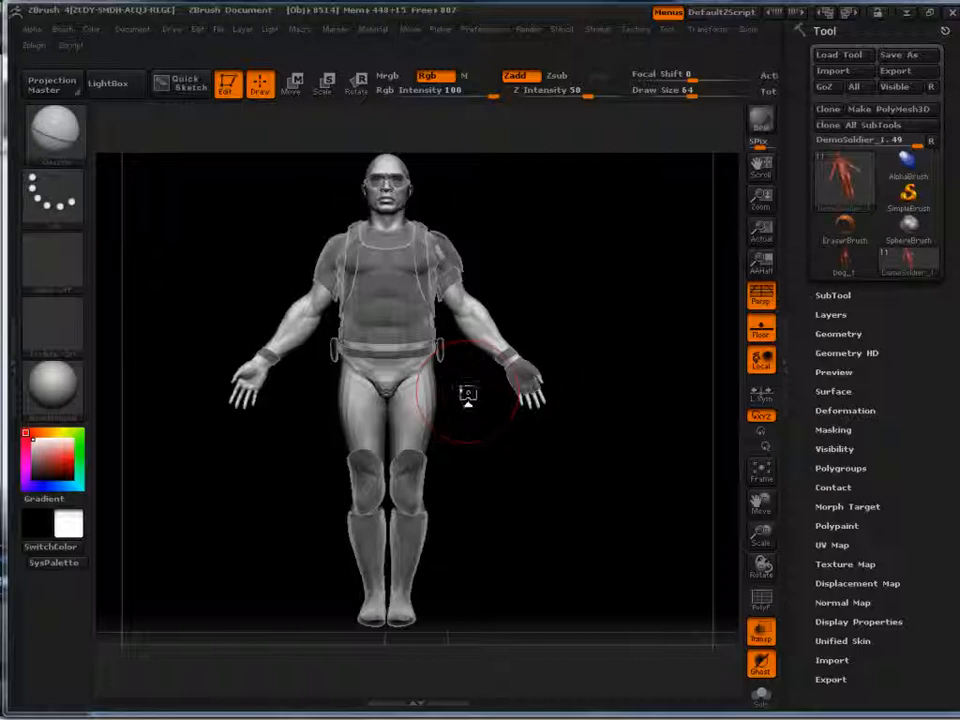
Step: Leave a snapshot of the soldier on the canvas, then enlarge and slightly rotate the editable soldier in front of it
key("shift+s")
left_click_drag(540, 250, 600, 392, "alt")
left_click_drag(658, 231, 682, 284, "alt")
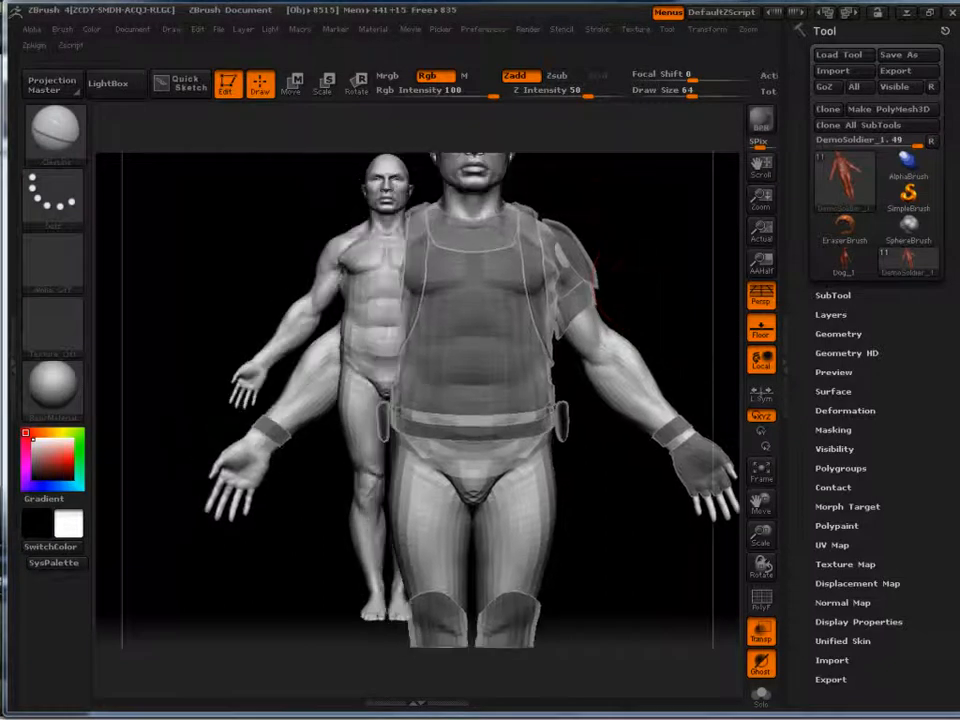
left_click_drag(608, 270, 672, 263)
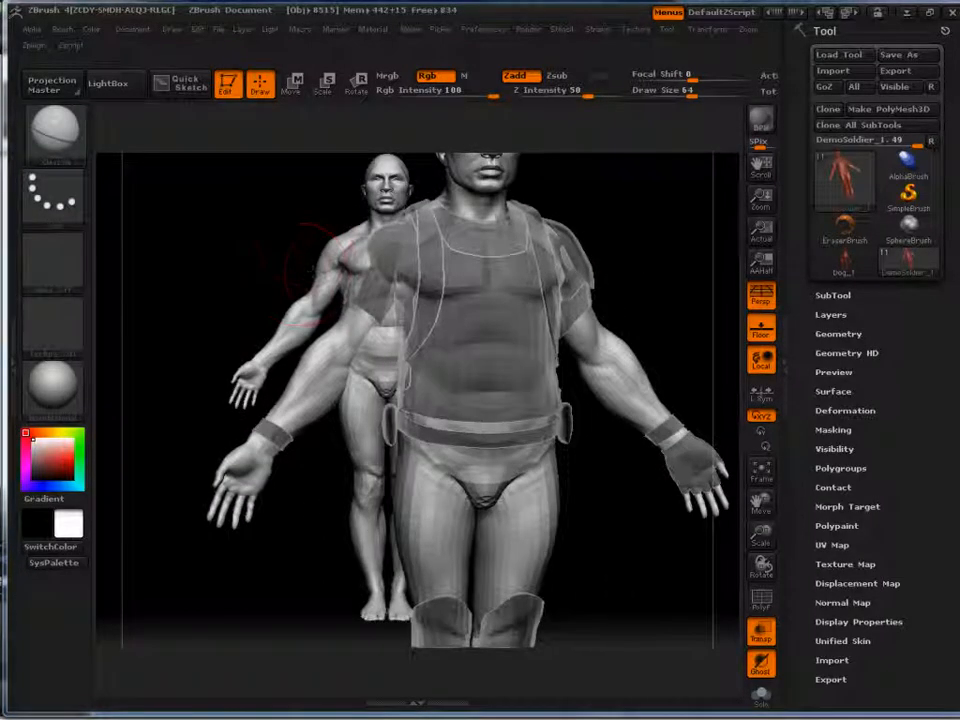
Step: Clear the current layer to remove the soldier snapshot, then scale the editable soldier's view back down
left_click(243, 29)
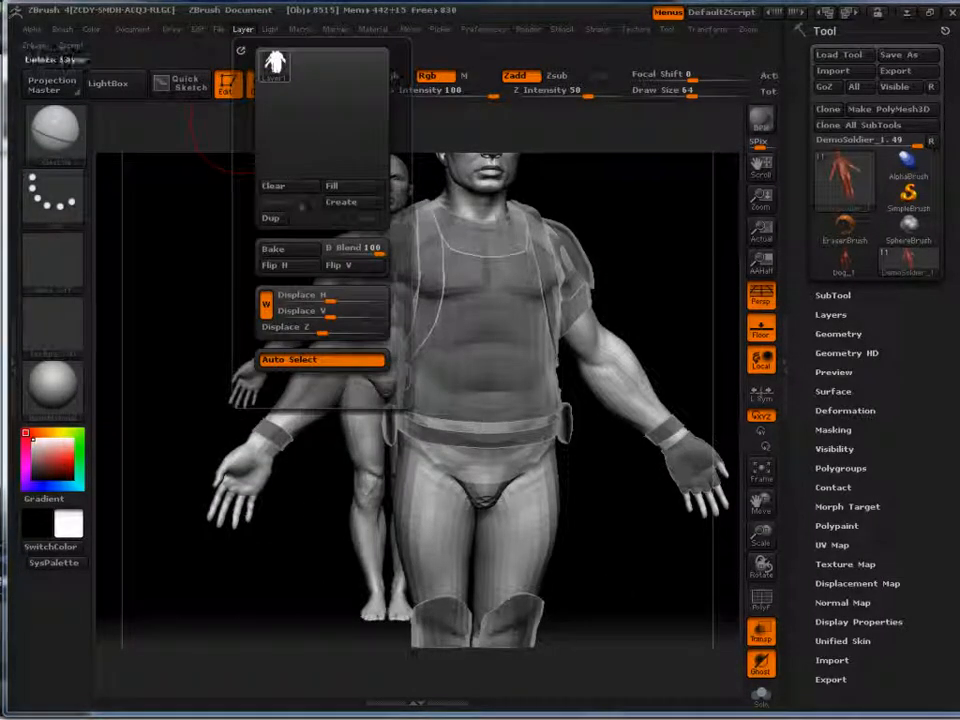
left_click(293, 190)
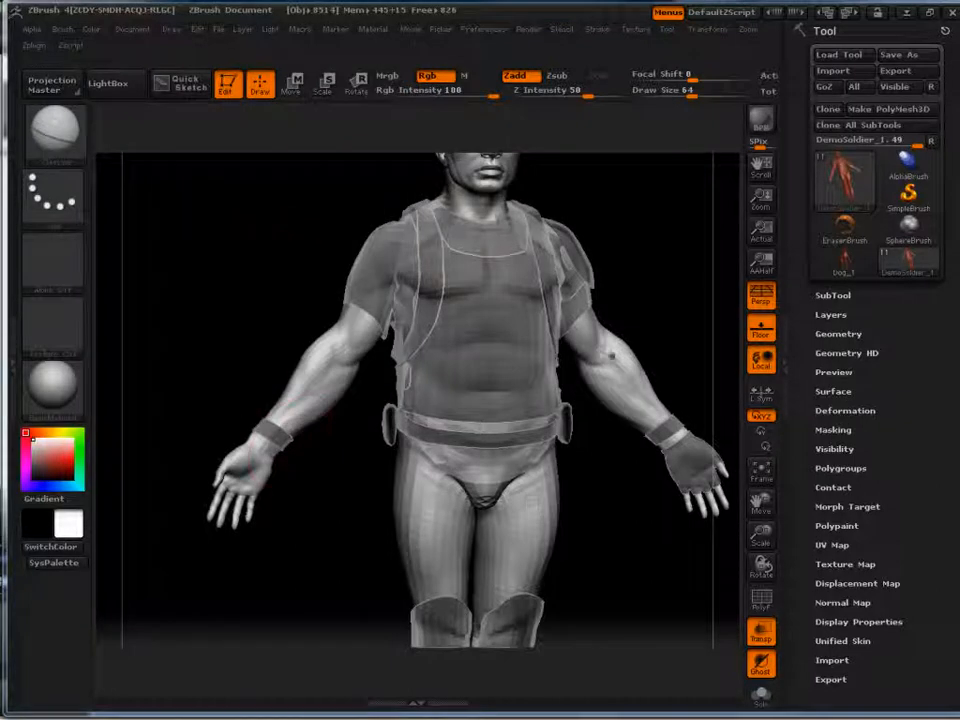
left_click_drag(307, 252, 264, 210, "alt")
mouse_move(384, 270)
left_mouse_down("alt")
mouse_move(360, 248)
mouse_move(366, 242)
left_mouse_up("alt")
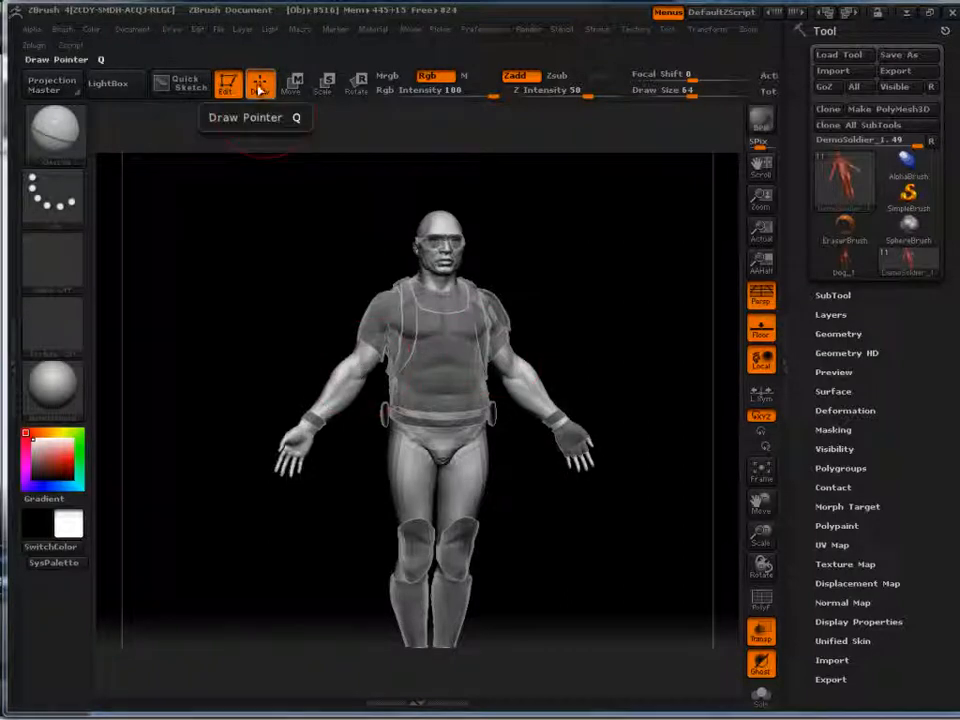
Step: Try out the Draw, Move, Scale and Rotate modes one after another
left_click(293, 84)
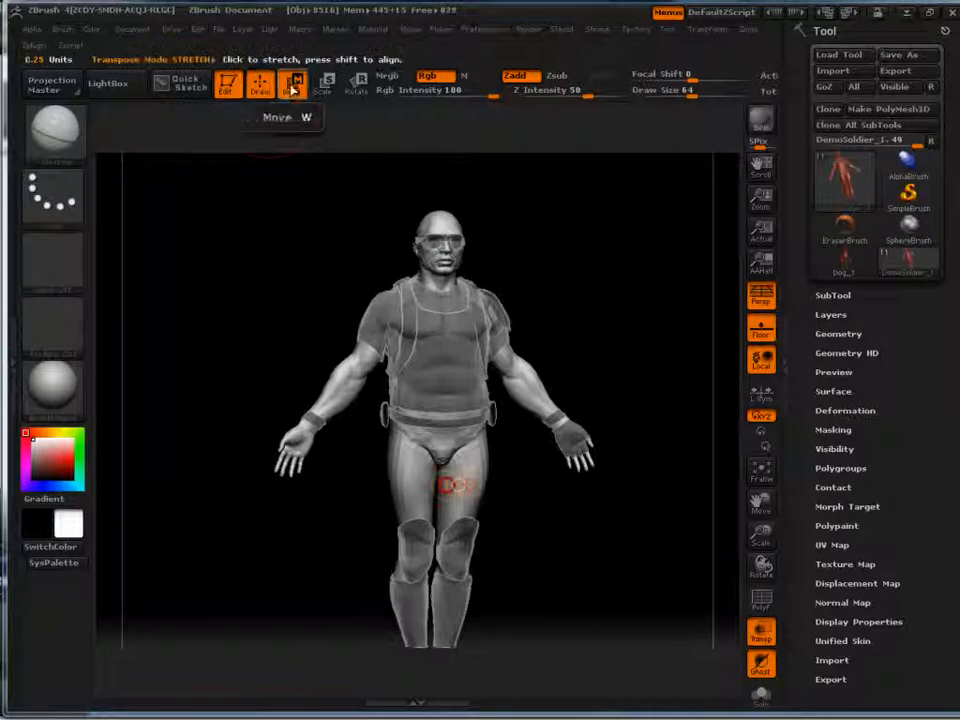
left_click(326, 84)
left_click(358, 88)
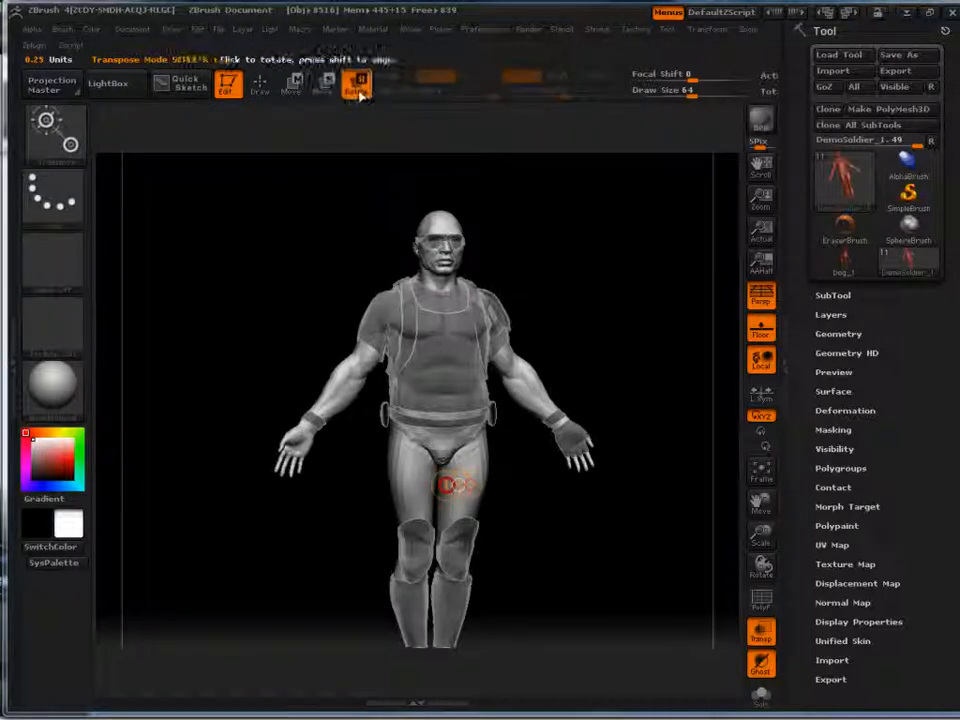
left_click(260, 86)
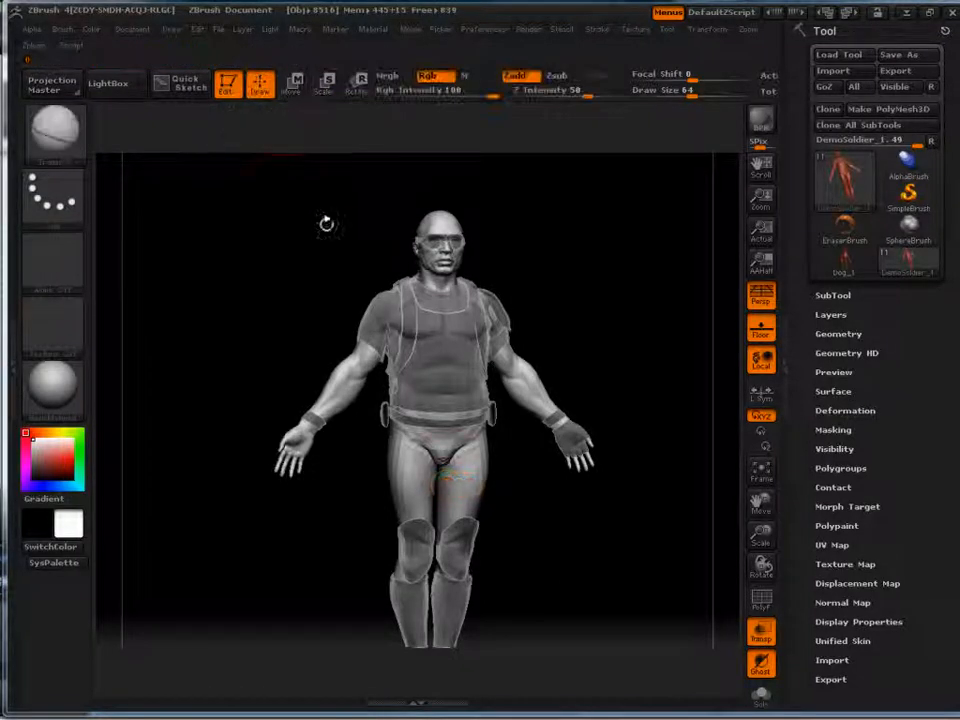
left_click(292, 84)
left_click(326, 84)
left_click(354, 88)
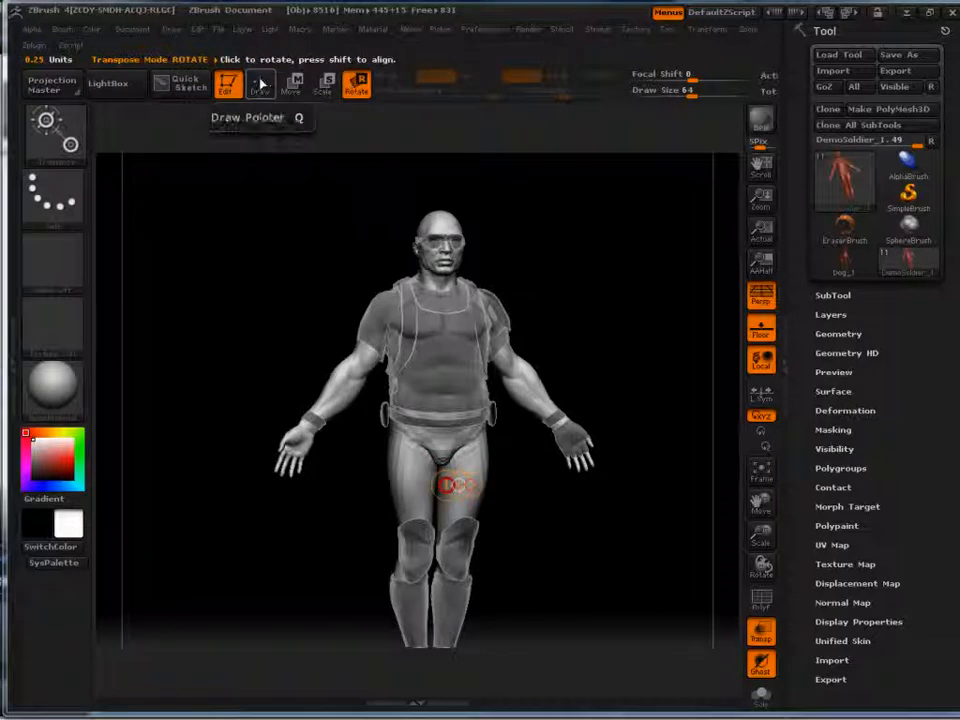
Step: In Move mode, draw a Transpose line about 1.58 units long behind the soldier's head and move the body away from its gear
left_click(292, 84)
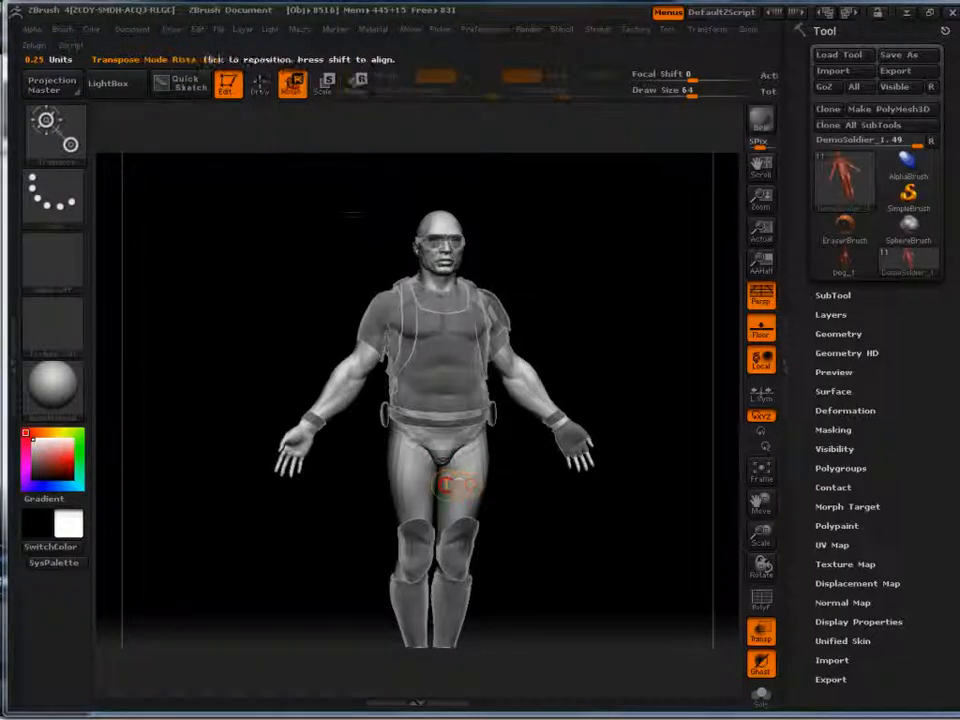
left_click_drag(567, 310, 487, 327)
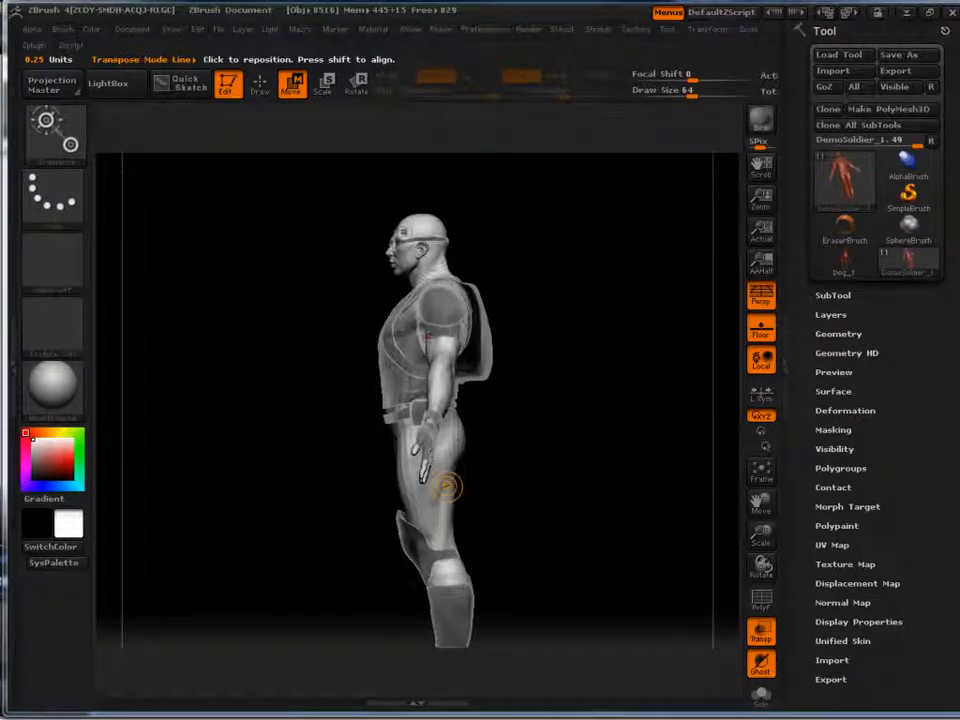
left_click_drag(455, 250, 587, 251)
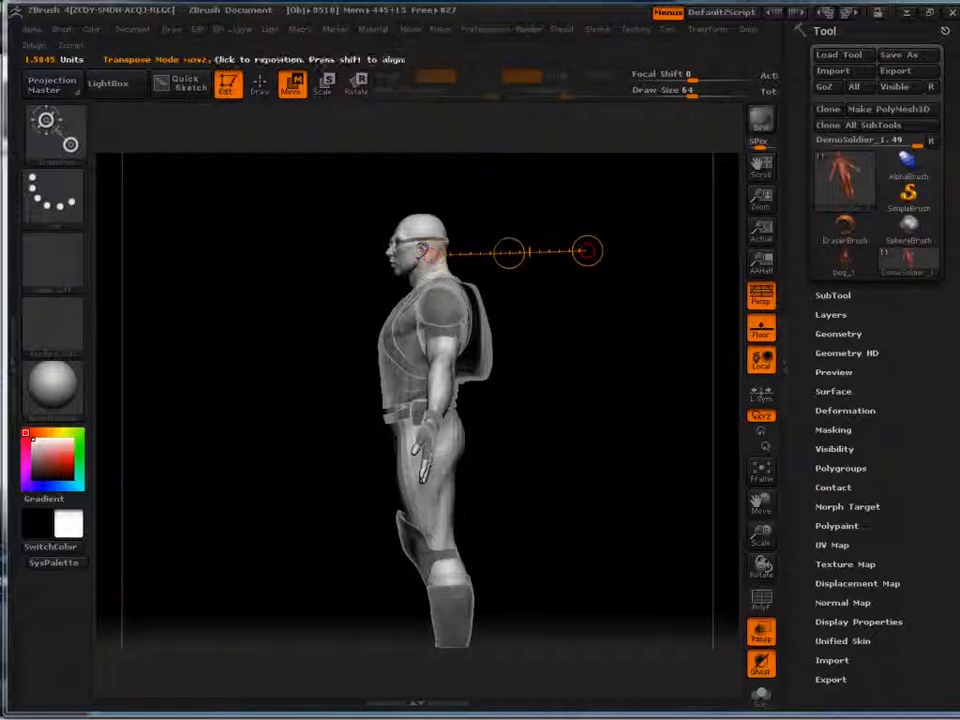
left_click_drag(510, 251, 798, 346)
key("ctrl+z")
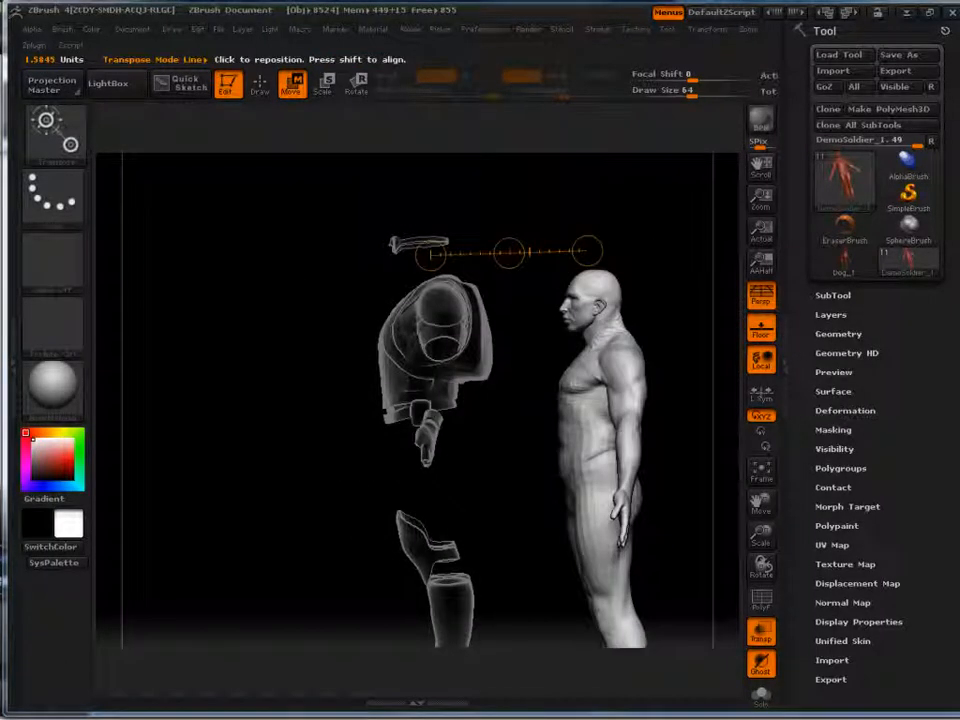
left_click_drag(380, 323, 351, 315)
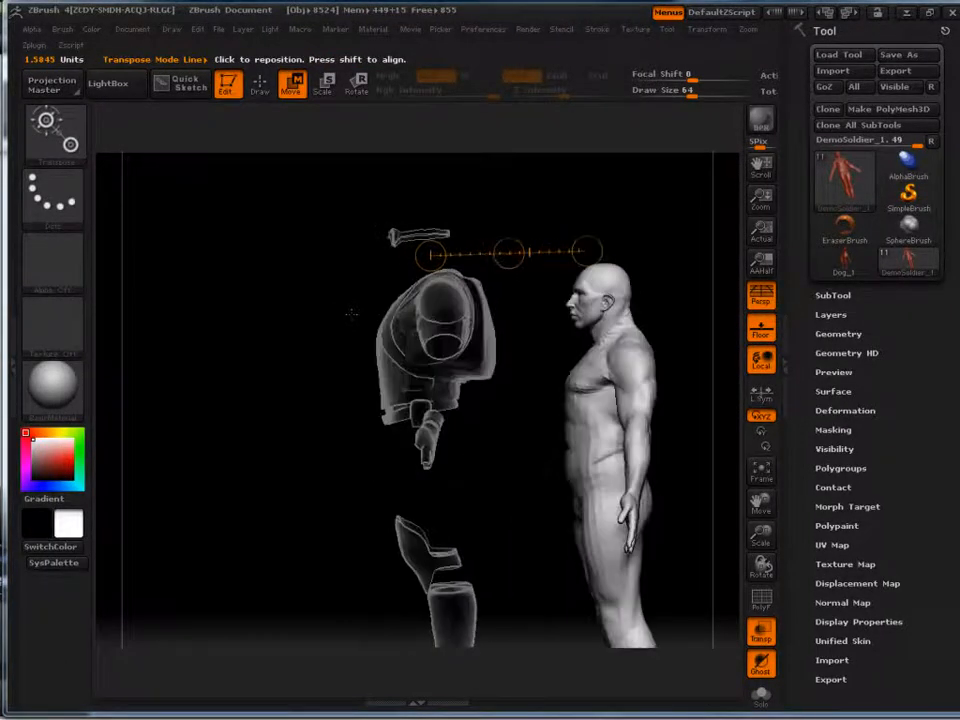
Step: In Scale mode, draw a Transpose line about 1.07 units long from the soldier's body and scale the body down
left_click(321, 84)
mouse_move(593, 296)
left_mouse_down()
mouse_move(376, 195)
mouse_move(481, 237)
mouse_move(578, 308)
mouse_move(592, 290)
left_mouse_up()
mouse_move(660, 400)
left_mouse_down("alt")
mouse_move(553, 353)
mouse_move(525, 290)
left_mouse_up("alt")
mouse_move(481, 321)
left_mouse_down()
mouse_move(508, 282)
mouse_move(587, 250)
mouse_move(652, 207)
mouse_move(580, 255)
left_mouse_up()
left_click_drag(616, 199, 636, 238, "alt")
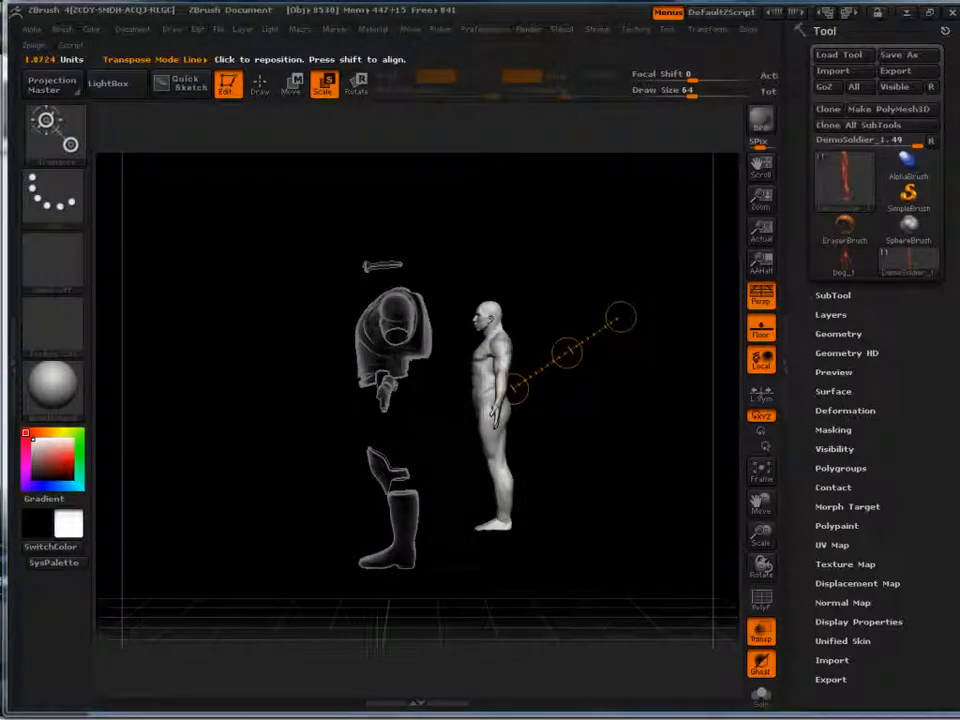
Step: Rotate the body upside down with a Transpose line about 1.71 units long, then undo the rotate, scale and move changes
left_click(354, 86)
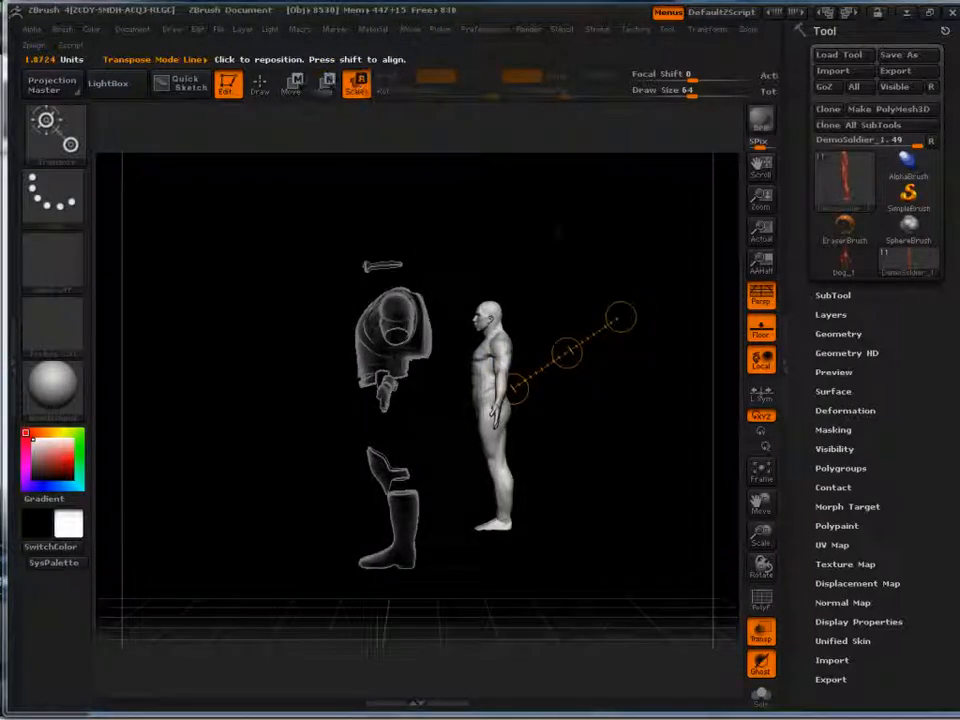
left_click_drag(486, 327, 553, 423)
mouse_move(521, 264)
left_mouse_down()
mouse_move(645, 268)
mouse_move(519, 265)
left_mouse_up()
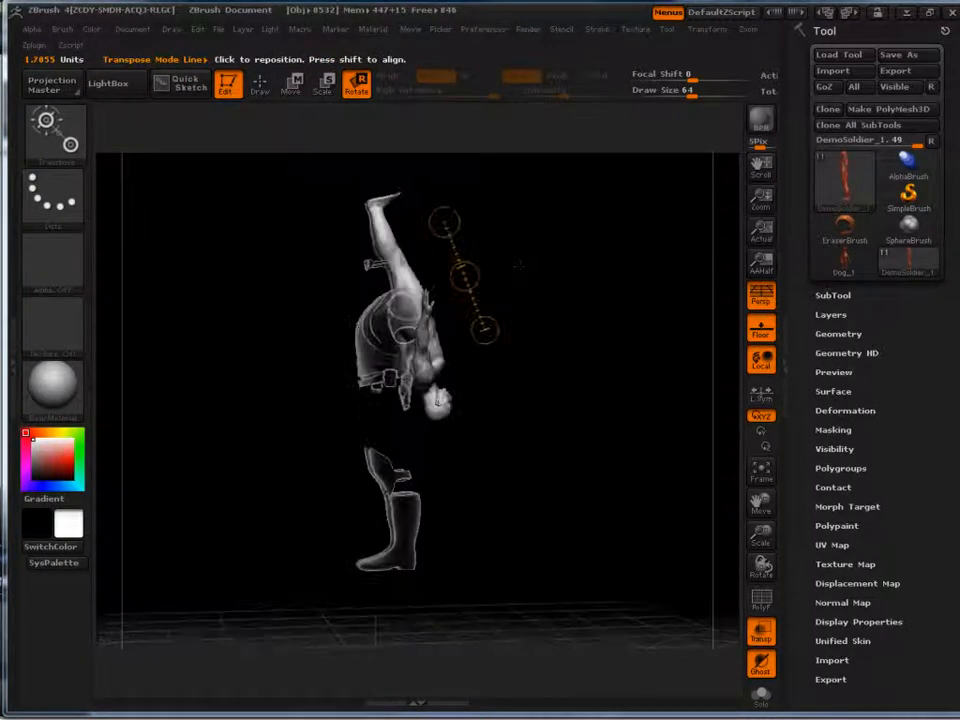
key("ctrl+z")
key("ctrl+z")
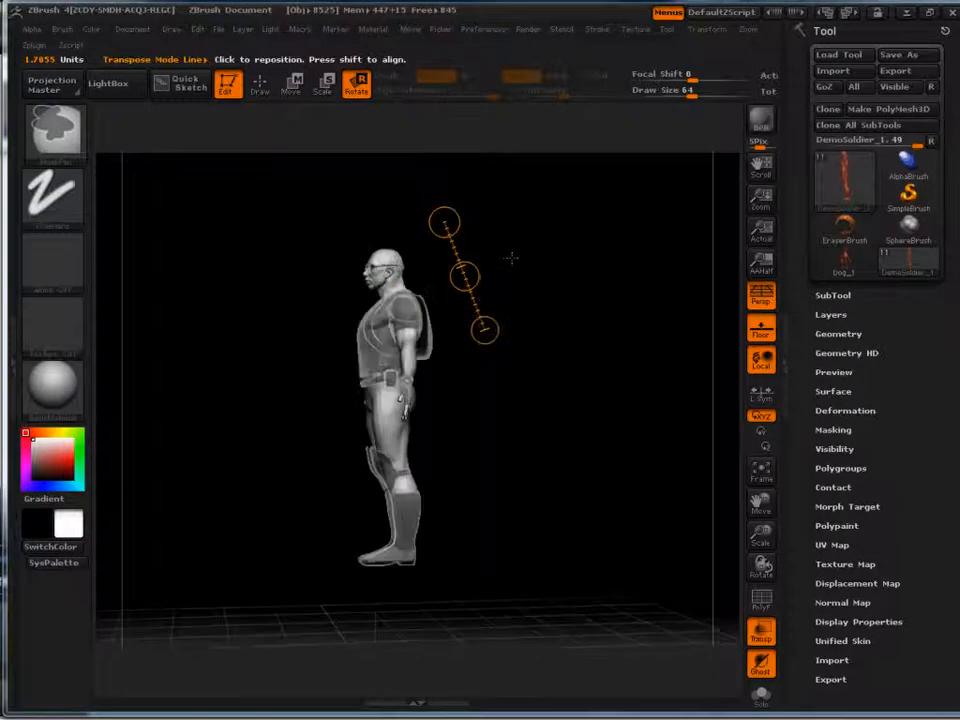
Step: Examine the soldier from the side, front and three-quarter views, switching from Rotate to Move mode
left_click_drag(511, 258, 490, 257, "shift")
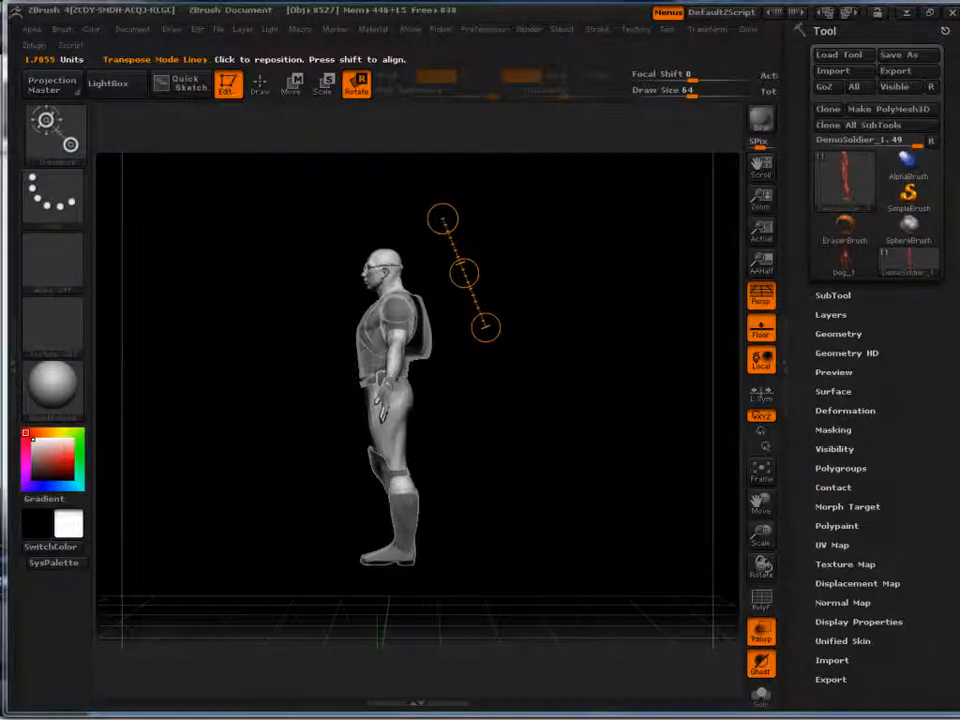
mouse_move(487, 395)
left_mouse_down()
mouse_move(510, 394)
mouse_move(491, 389)
left_mouse_up()
mouse_move(560, 228)
left_mouse_down()
mouse_move(594, 226)
mouse_move(579, 225)
left_mouse_up()
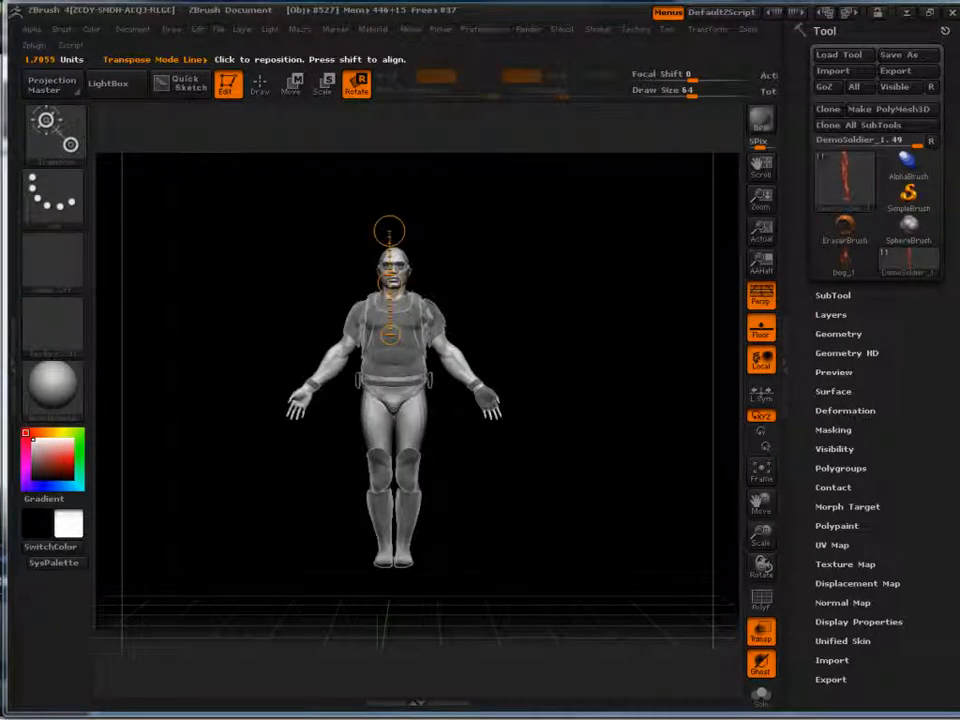
right_click_drag(408, 315, 406, 322, "ctrl")
left_click_drag(397, 115, 397, 285)
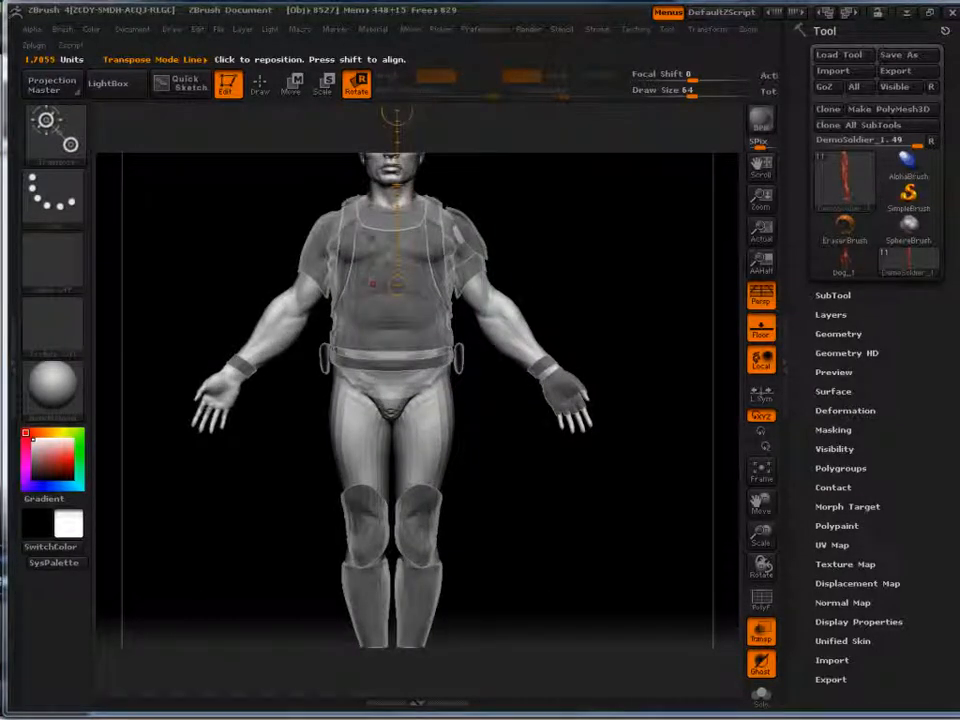
right_click_drag(486, 216, 470, 265, "alt")
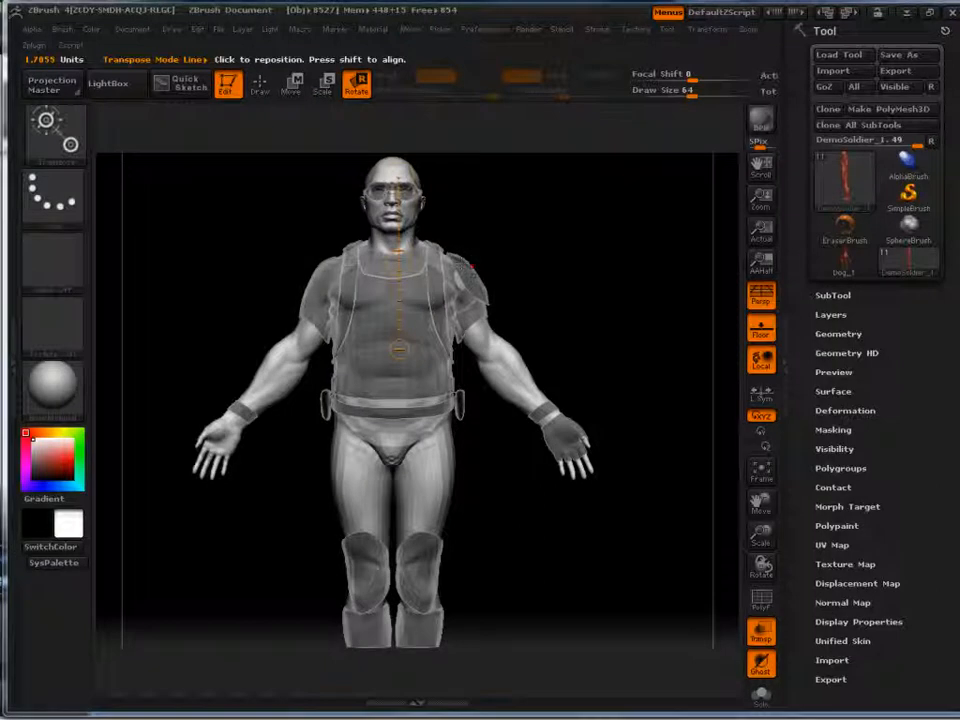
left_click(299, 92)
left_click_drag(177, 182, 191, 180, "alt")
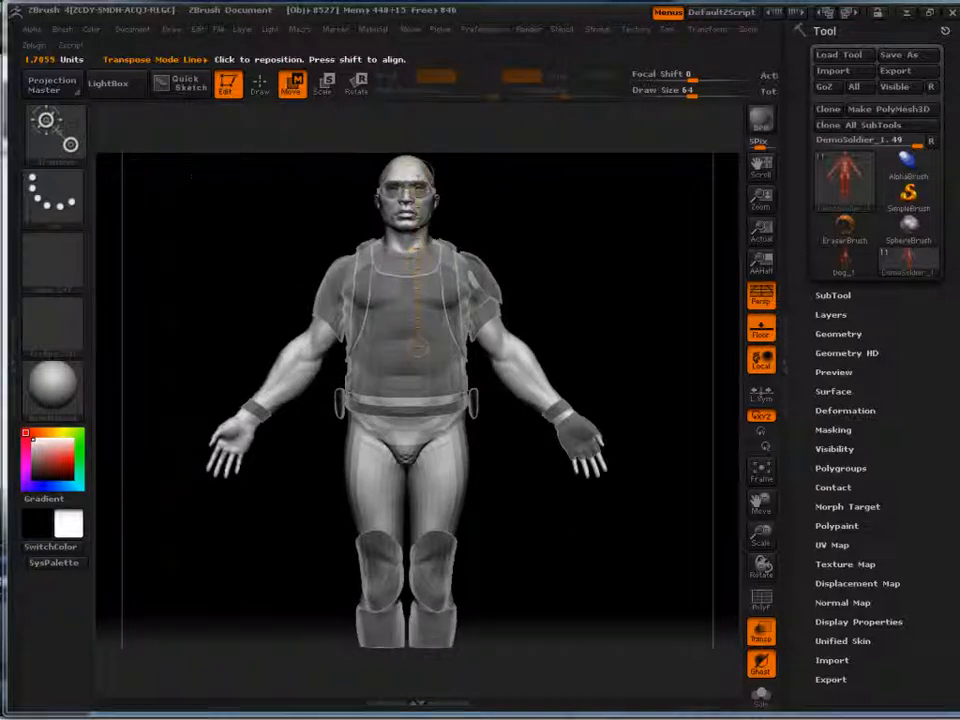
left_click_drag(634, 272, 586, 274)
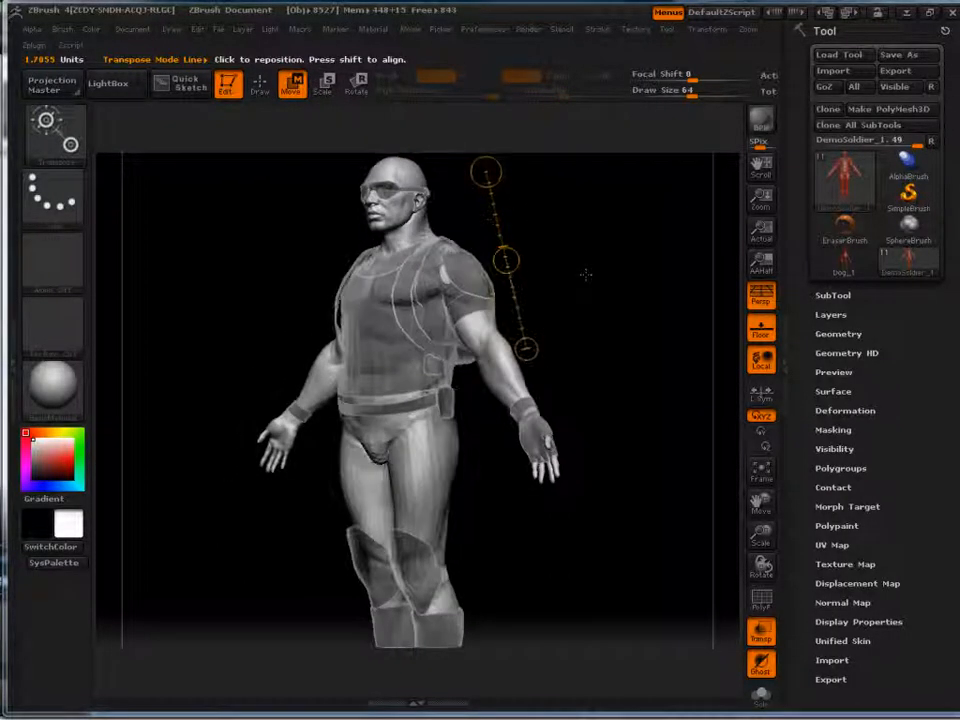
Step: Return to Draw mode, sculpt a test stroke across the soldier's chest and upper arm, and undo it
left_click(266, 93)
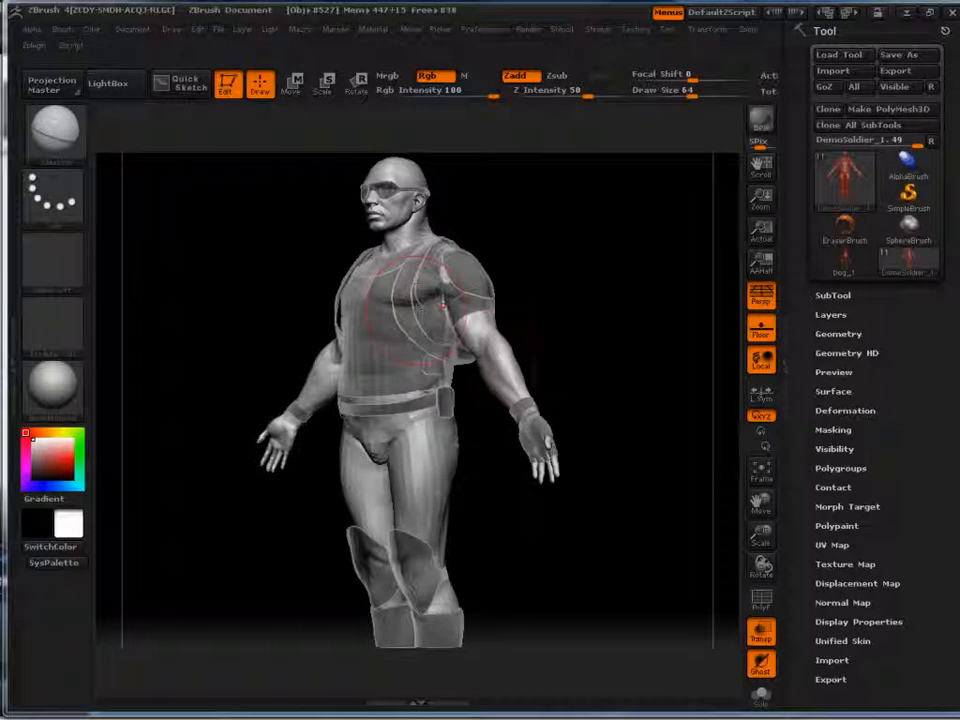
left_click_drag(443, 306, 515, 345)
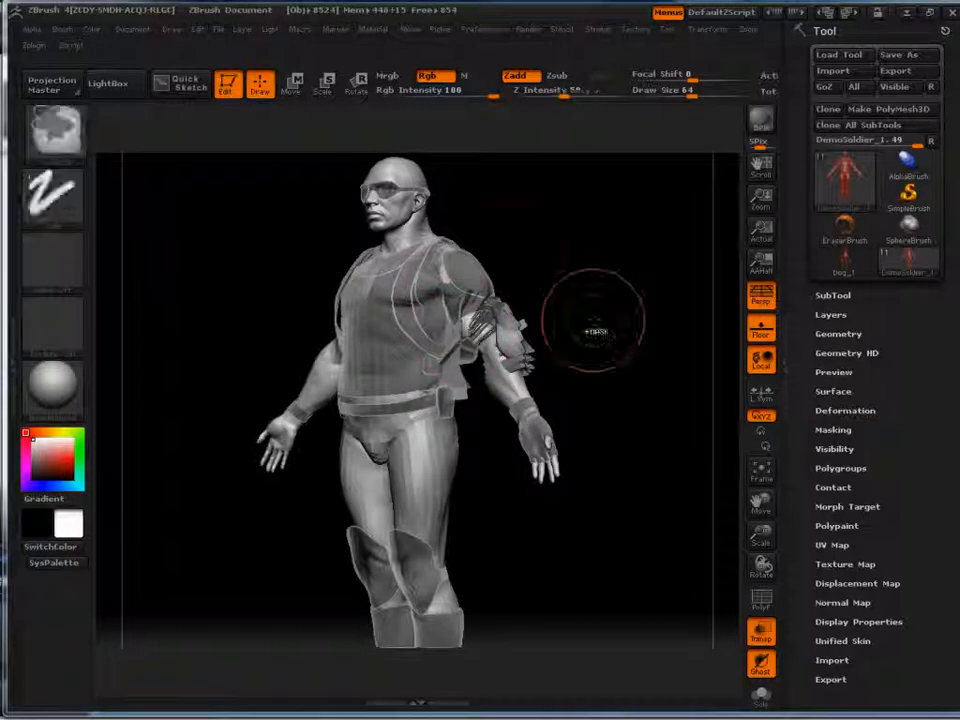
key("ctrl+z")
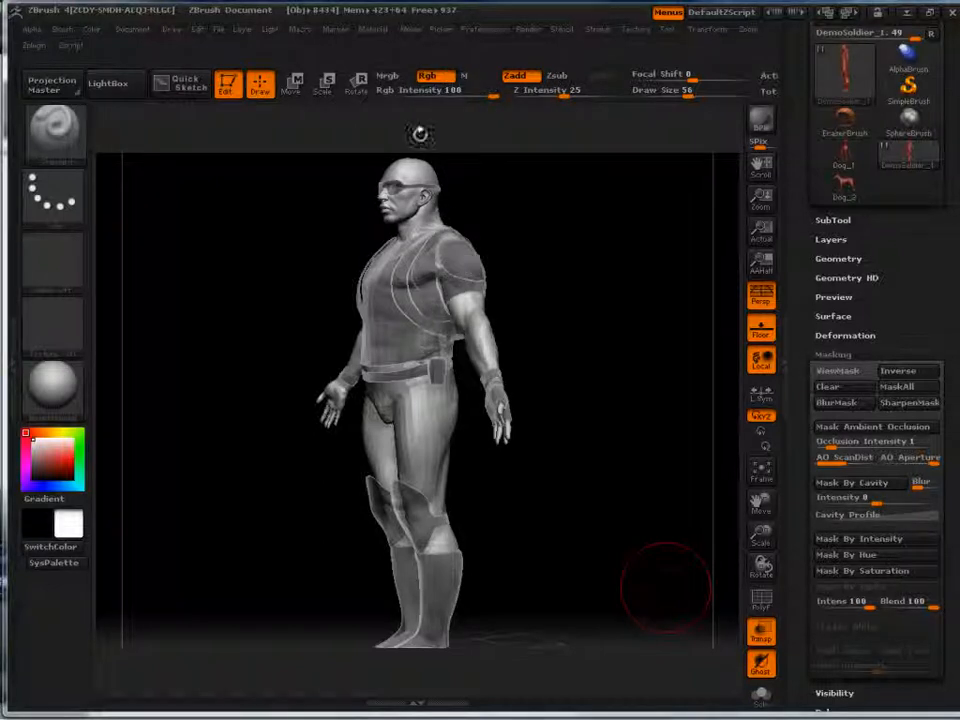
Step: Cycle the brush channel through M, Rgb and combined Mrgb, finishing on Rgb
left_click(470, 79)
left_click(428, 76)
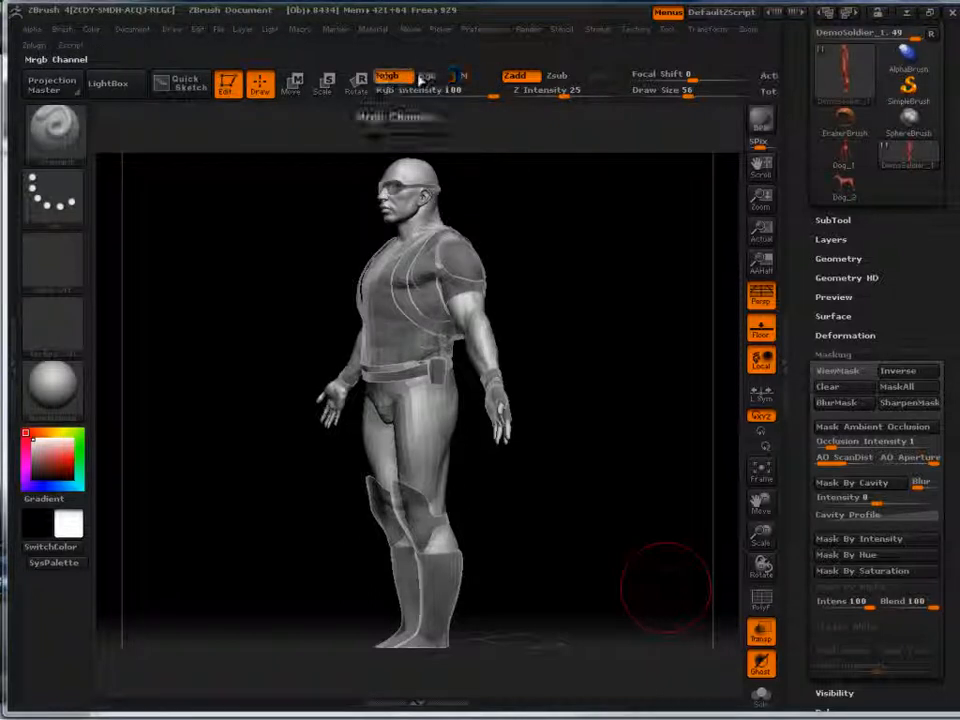
left_click(392, 80)
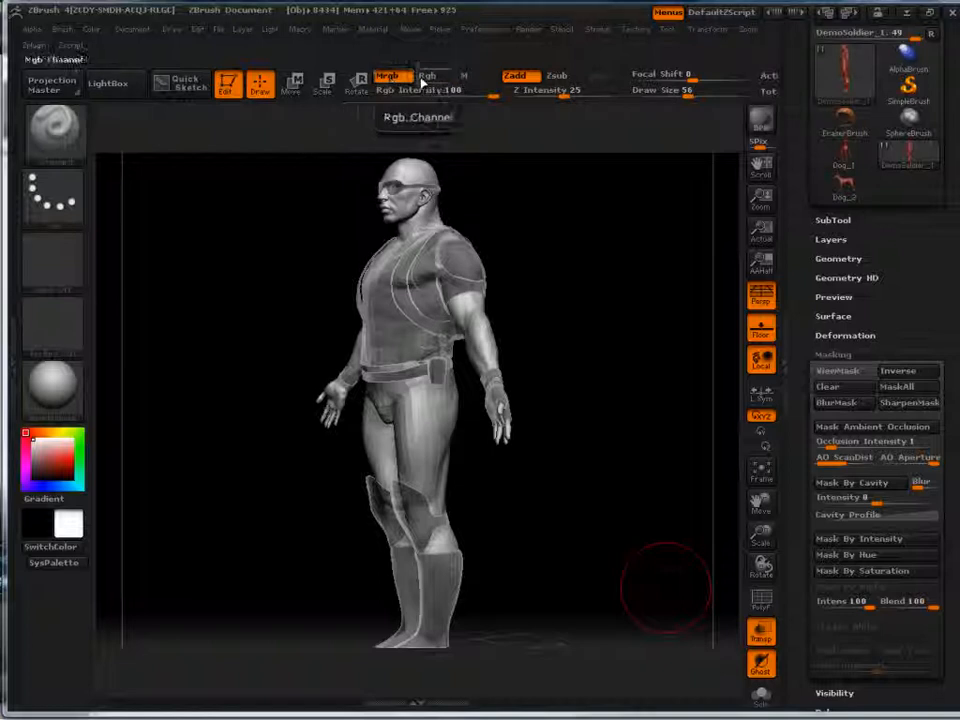
left_click(426, 78)
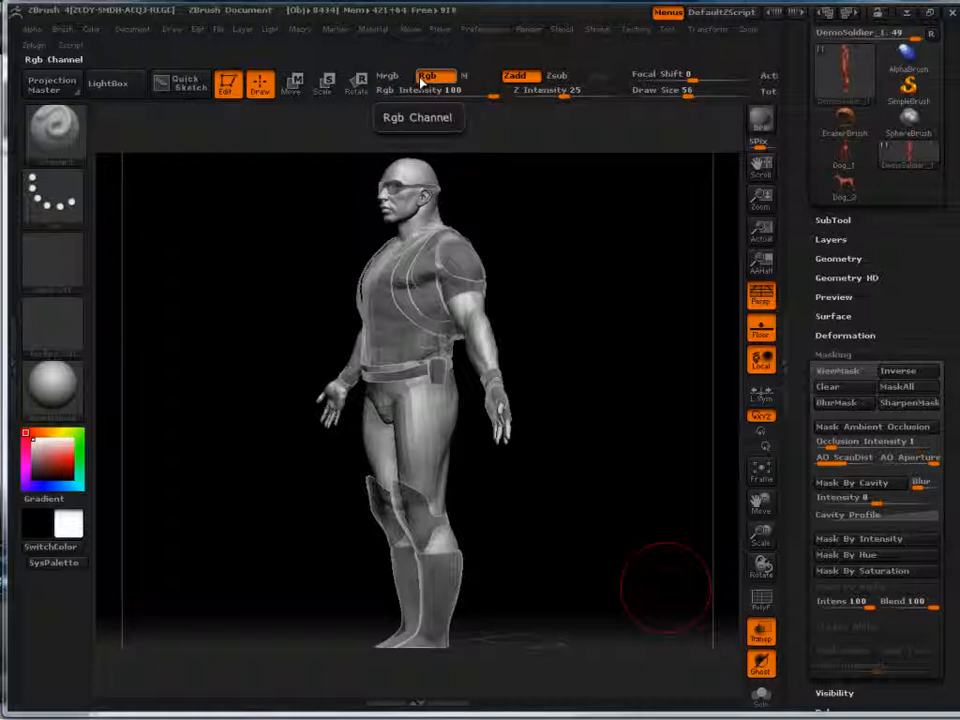
left_click(466, 80)
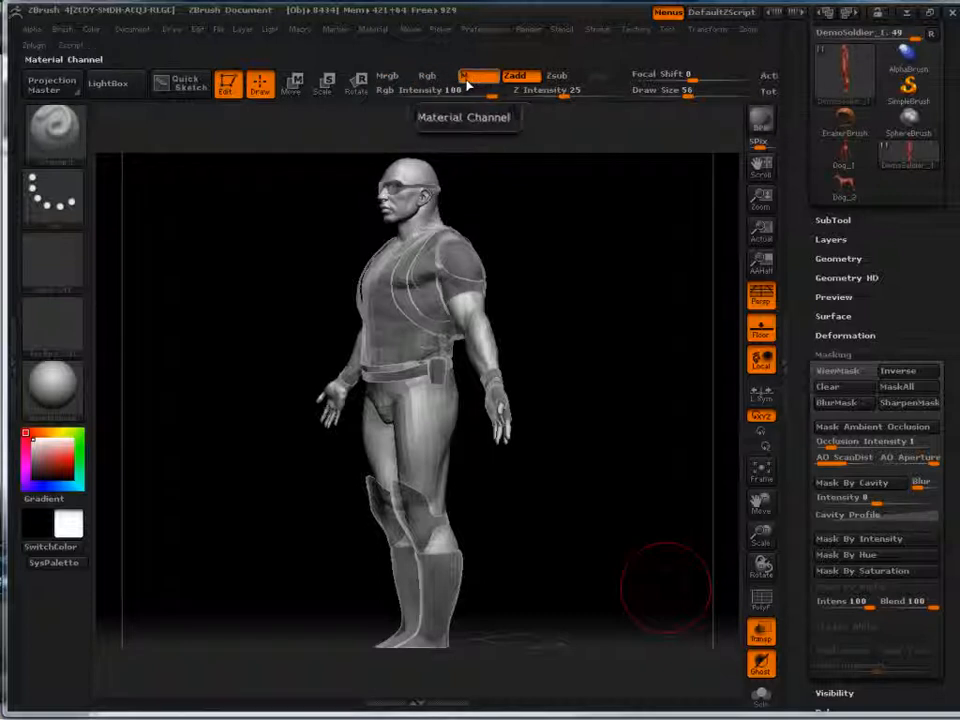
left_click(432, 82)
Step: Try a lower Rgb Intensity, return it to 100, and set the Z Intensity to 15
left_click(404, 91)
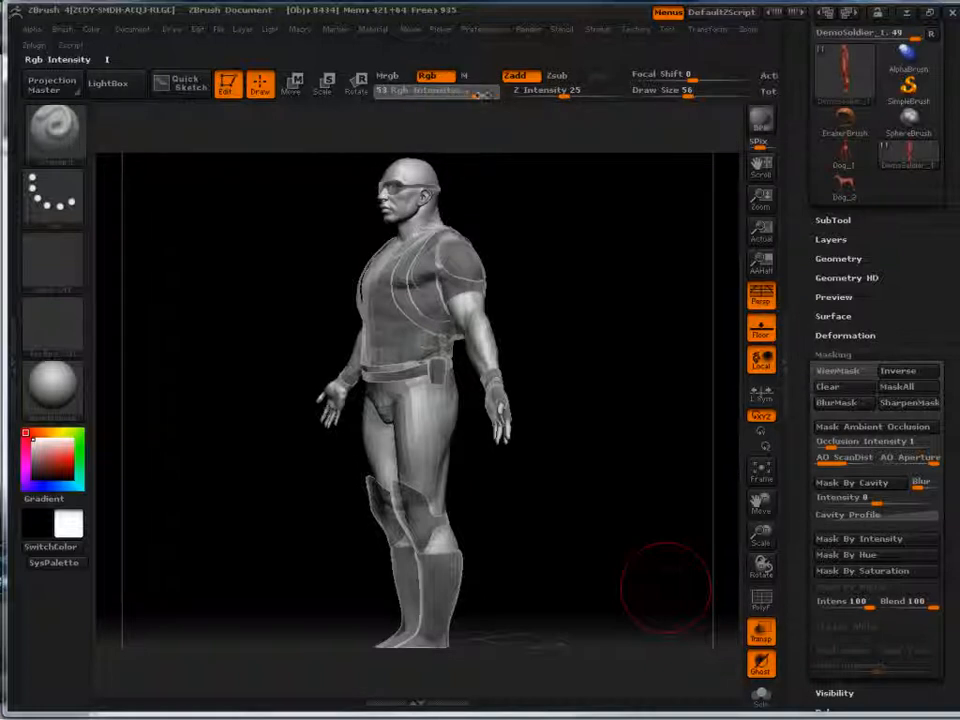
left_click_drag(503, 96, 508, 95)
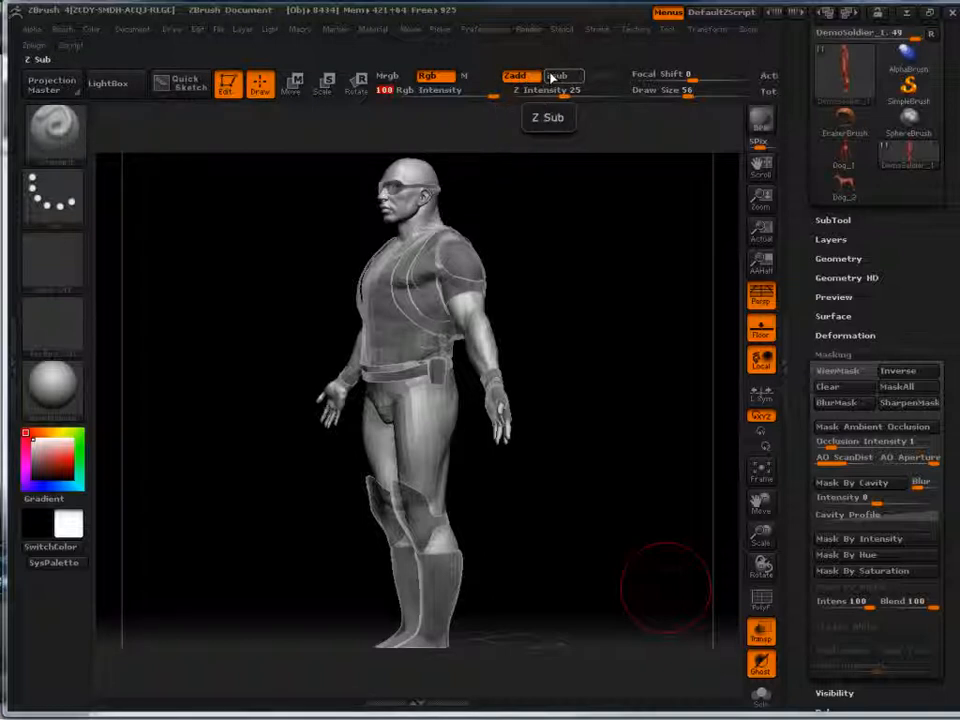
left_click_drag(546, 90, 547, 92)
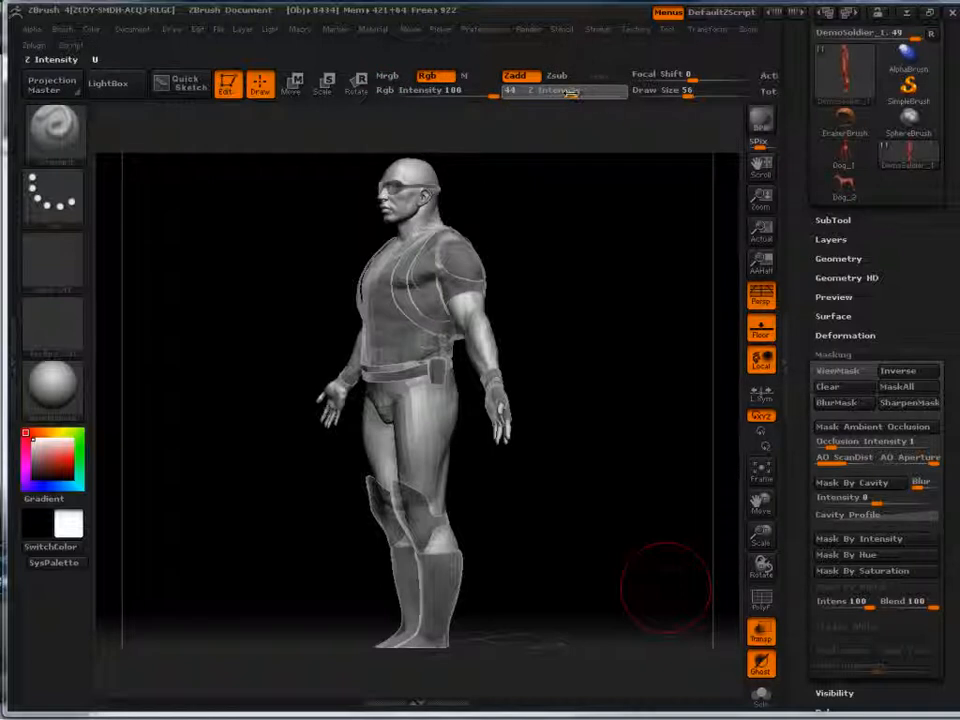
left_click_drag(560, 92, 522, 91)
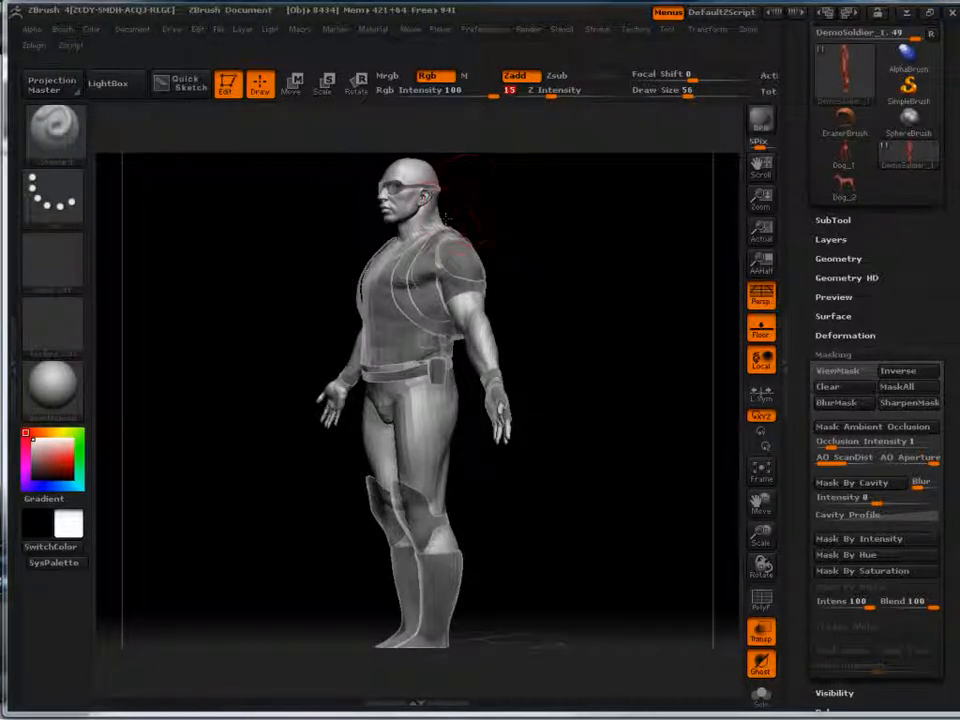
Step: Try a sculpting stroke on the soldier's upper body at the reduced Z Intensity and undo it
left_click_drag(562, 223, 587, 366, "alt")
left_click_drag(120, 192, 192, 297, "alt")
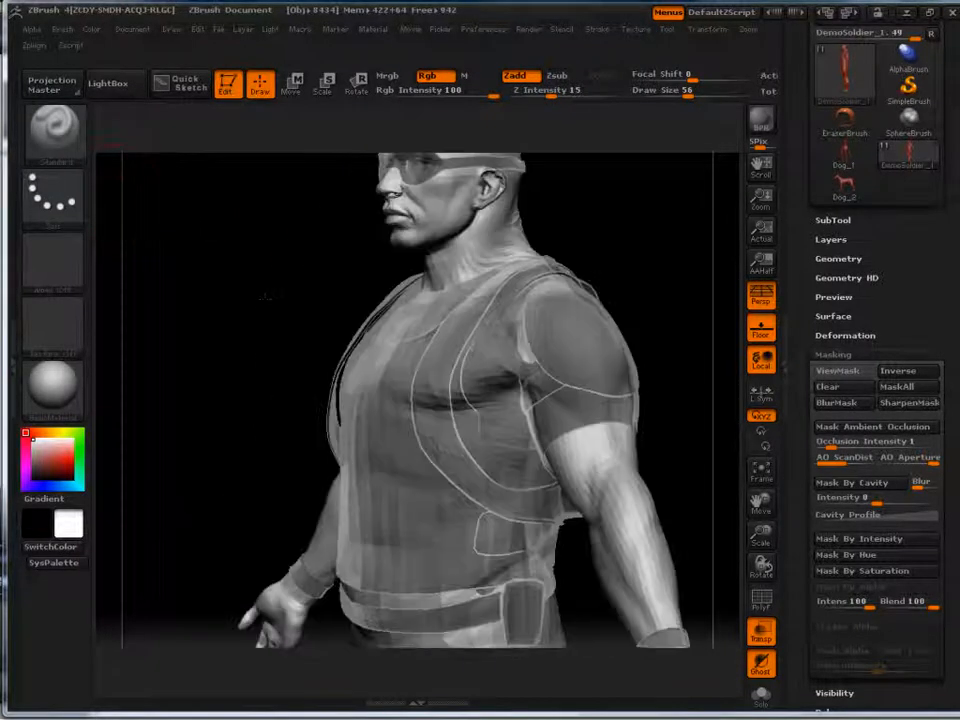
mouse_move(472, 200)
left_mouse_down()
mouse_move(470, 222)
mouse_move(455, 216)
left_mouse_up()
key("ctrl+z")
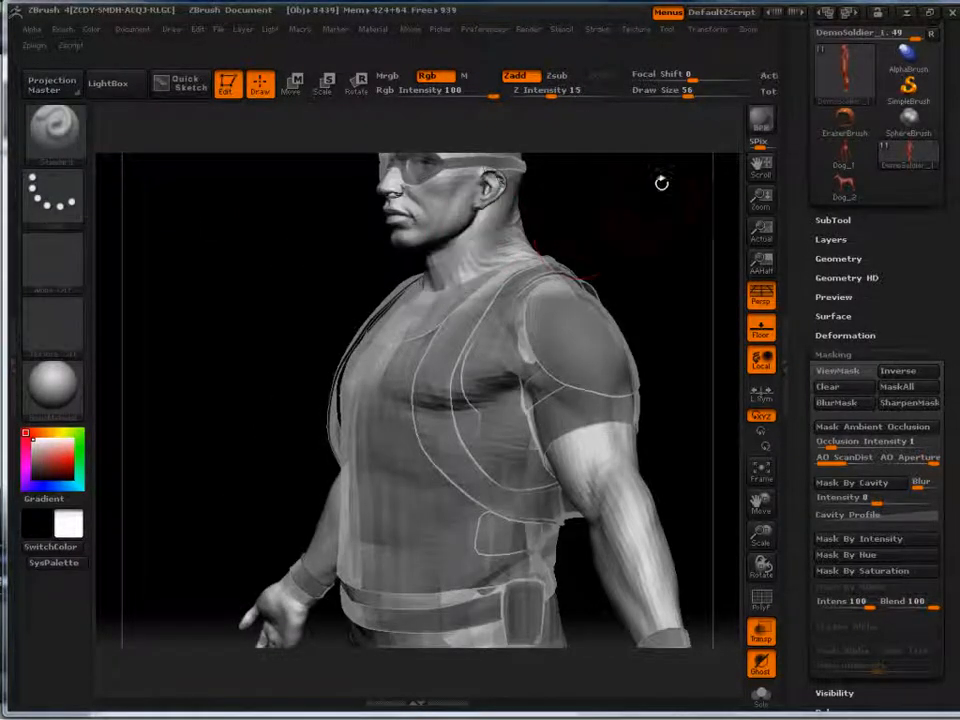
Step: Load the PolySphere model from LightBox, and turn off the floor grid and perspective distortion
left_click(108, 83)
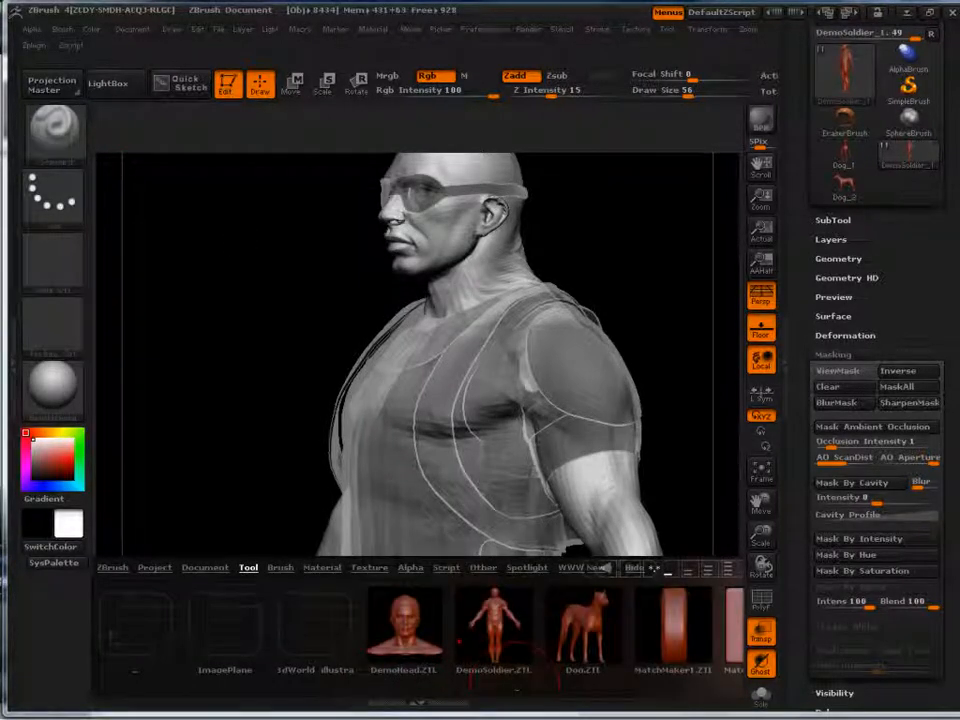
left_click_drag(524, 636, 262, 627)
double_click(152, 622)
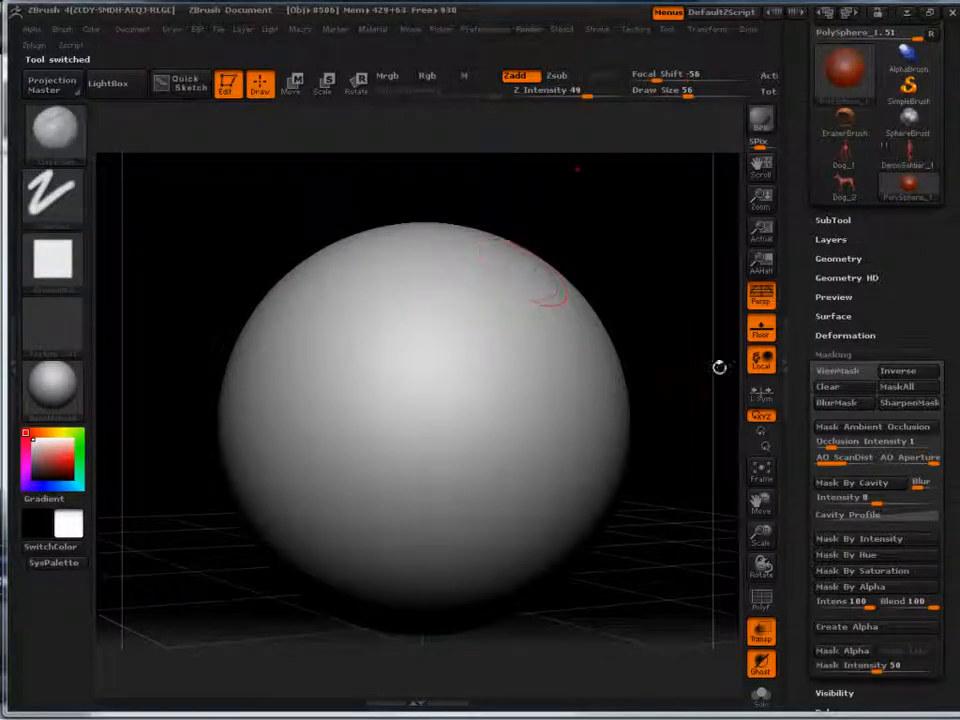
left_click(761, 327)
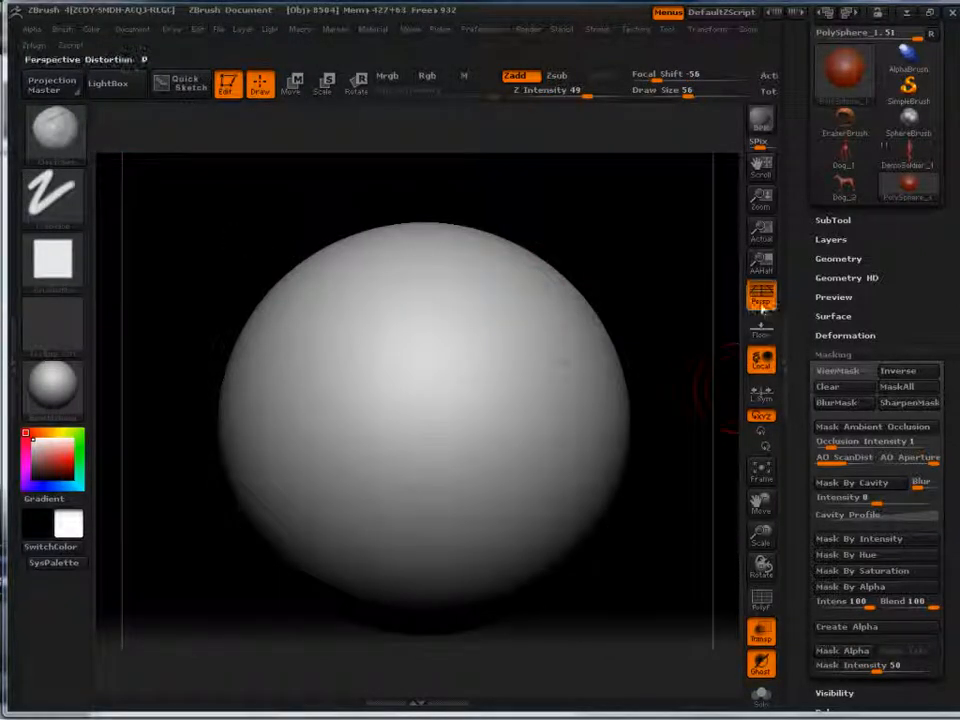
left_click(761, 295)
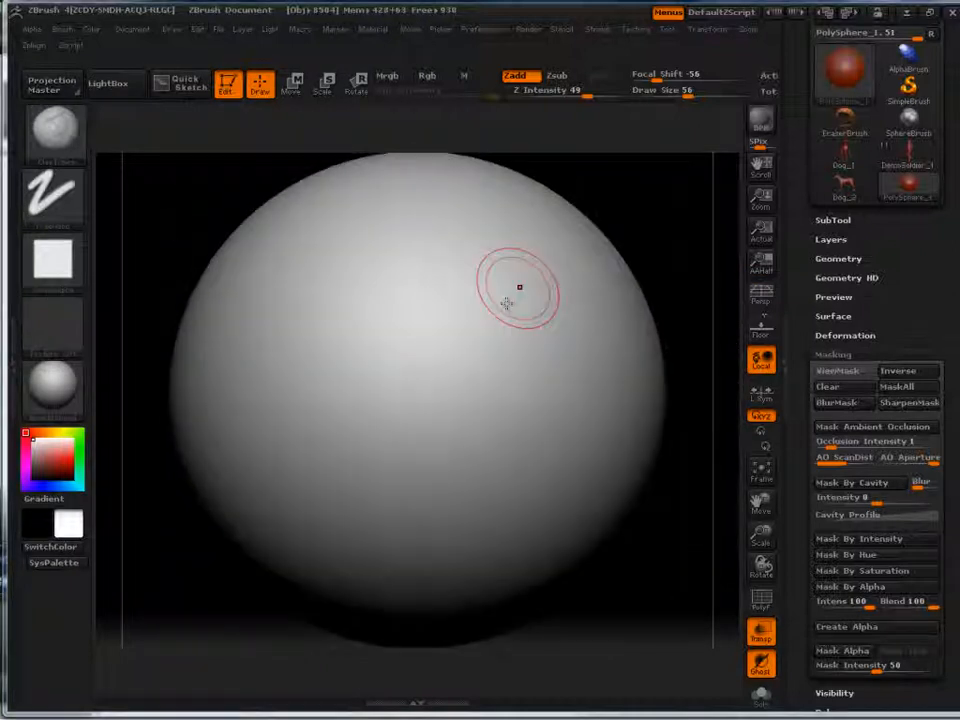
Step: Sculpt a rough raised patch on the front of the sphere, enlarging the Draw Size to 90 and briefly switching to Zsub before returning to Zadd
mouse_move(519, 287)
left_mouse_down()
mouse_move(504, 386)
mouse_move(579, 429)
mouse_move(545, 285)
left_mouse_up()
mouse_move(398, 368)
left_mouse_down()
mouse_move(482, 452)
mouse_move(524, 380)
mouse_move(512, 390)
left_mouse_up()
key("space")
mouse_move(472, 337)
left_mouse_down()
mouse_move(495, 322)
mouse_move(440, 330)
mouse_move(493, 334)
mouse_move(550, 385)
mouse_move(572, 345)
mouse_move(486, 321)
left_mouse_up()
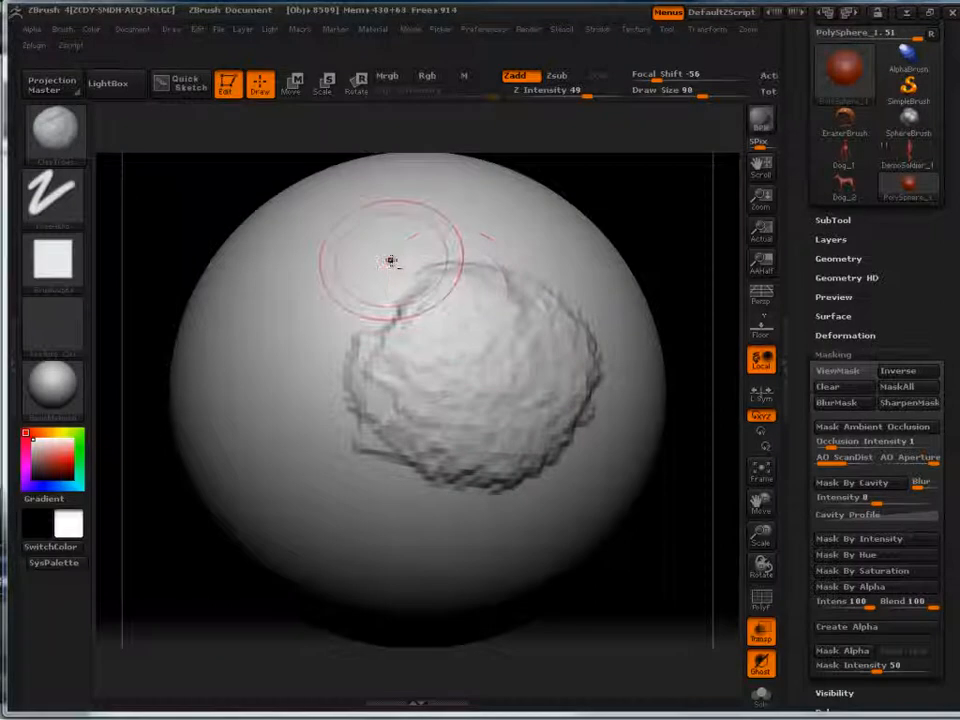
mouse_move(392, 264)
left_mouse_down()
mouse_move(489, 364)
mouse_move(470, 370)
mouse_move(490, 356)
mouse_move(440, 330)
mouse_move(468, 367)
mouse_move(355, 230)
mouse_move(635, 455)
mouse_move(556, 400)
mouse_move(458, 455)
mouse_move(490, 410)
mouse_move(500, 440)
left_mouse_up()
left_click(556, 75)
left_click(514, 75)
Step: Build up a second rough clay patch on the sphere's side and carve a rounded hollow into it
left_click_drag(612, 206, 615, 417, "alt")
left_click_drag(520, 400, 598, 373)
mouse_move(526, 321)
left_mouse_down("alt")
mouse_move(639, 347)
mouse_move(639, 268)
left_mouse_up("alt")
mouse_move(400, 340)
left_mouse_down()
mouse_move(410, 352)
mouse_move(375, 330)
left_mouse_up()
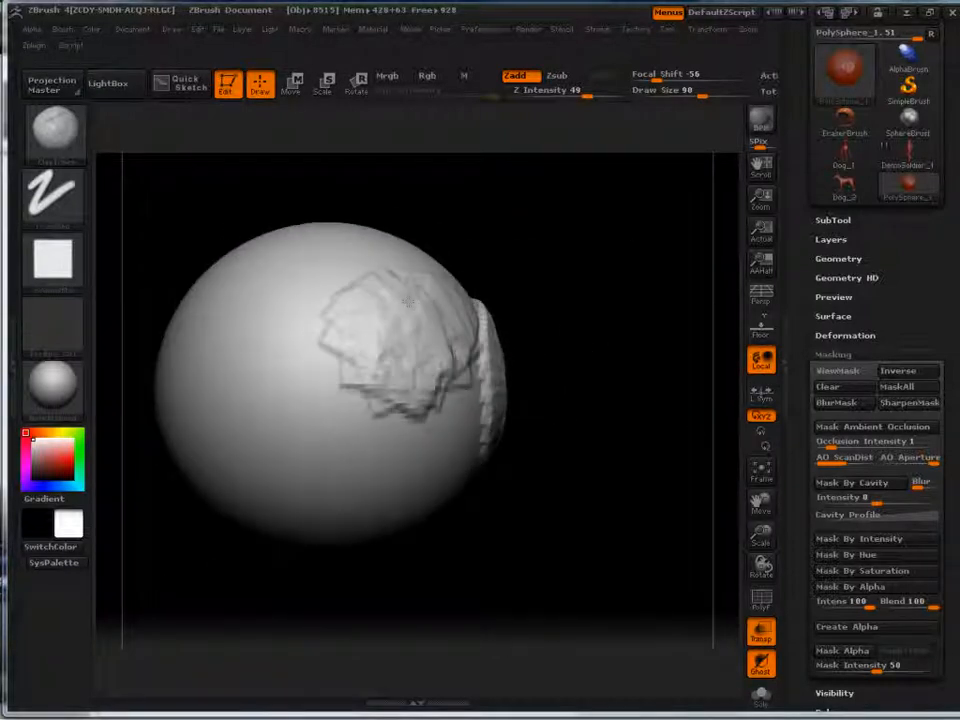
mouse_move(416, 362)
left_mouse_down()
mouse_move(396, 336)
mouse_move(398, 352)
mouse_move(413, 343)
mouse_move(322, 330)
mouse_move(210, 270)
mouse_move(255, 385)
mouse_move(340, 440)
mouse_move(380, 432)
mouse_move(419, 443)
left_mouse_up()
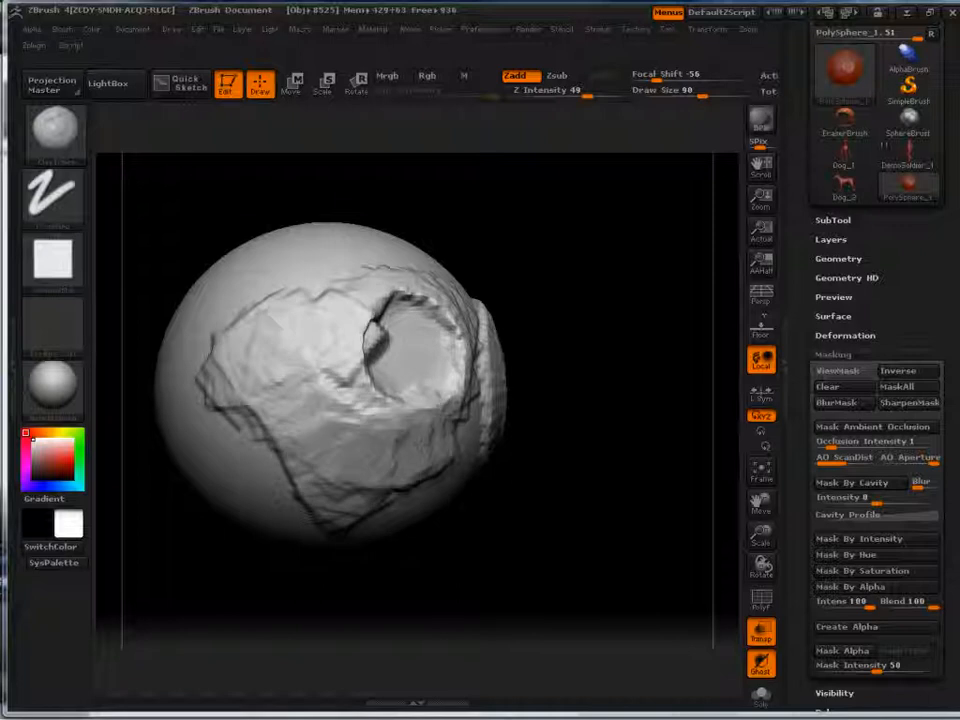
mouse_move(400, 340)
left_mouse_down()
mouse_move(369, 317)
mouse_move(396, 305)
mouse_move(422, 338)
left_mouse_up()
Step: Sculpt more rough strokes around the sphere's other sides, including a flattened area low beside the front patch
mouse_move(560, 325)
left_mouse_down("alt")
mouse_move(639, 284)
mouse_move(600, 300)
mouse_move(577, 325)
left_mouse_up("alt")
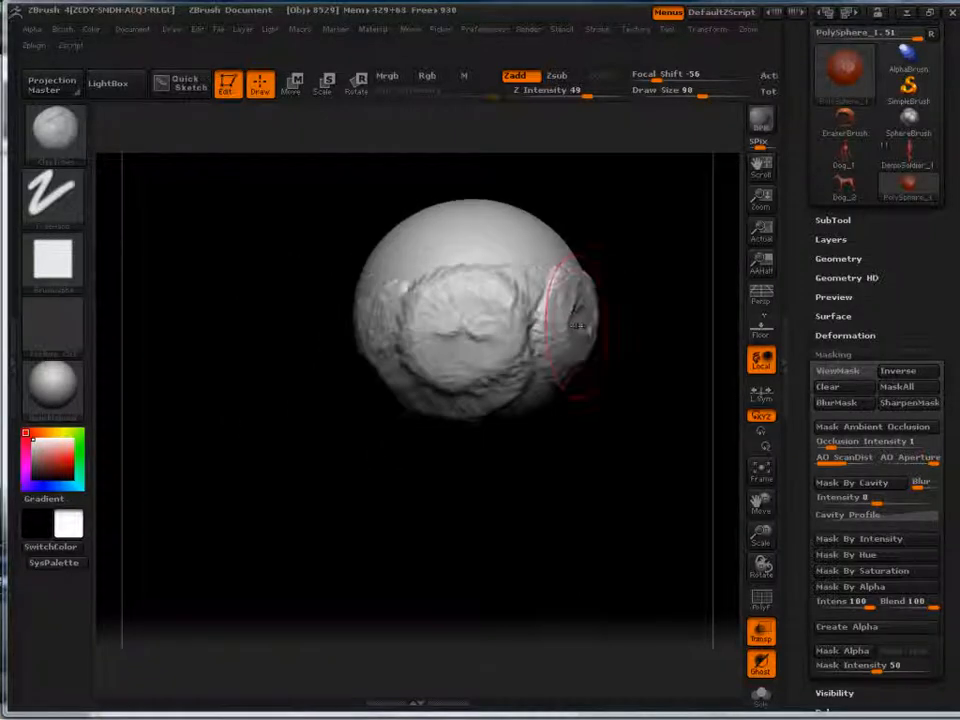
mouse_move(616, 280)
left_mouse_down("alt")
mouse_move(564, 324)
mouse_move(585, 385)
left_mouse_up("alt")
mouse_move(495, 350)
left_mouse_down()
mouse_move(510, 325)
mouse_move(458, 344)
mouse_move(505, 415)
mouse_move(515, 445)
mouse_move(504, 453)
left_mouse_up()
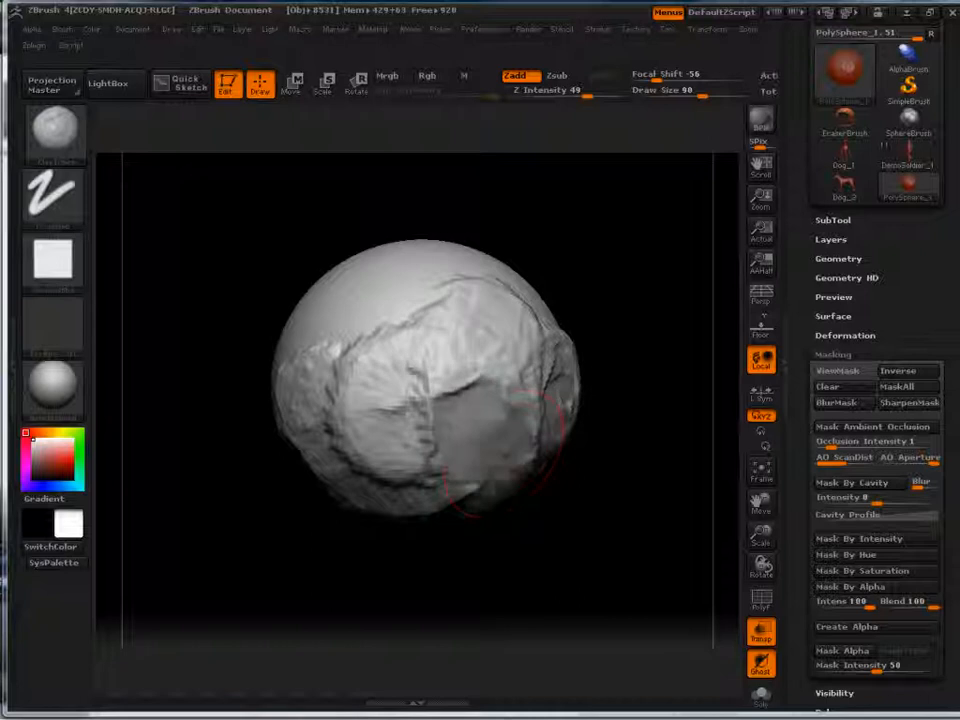
left_click_drag(453, 403, 425, 466)
mouse_move(432, 385)
left_mouse_down()
mouse_move(445, 435)
mouse_move(500, 385)
left_mouse_up()
mouse_move(572, 500)
left_mouse_down("alt")
mouse_move(564, 430)
mouse_move(516, 467)
mouse_move(529, 326)
mouse_move(574, 485)
mouse_move(589, 458)
mouse_move(597, 487)
mouse_move(578, 558)
mouse_move(500, 535)
mouse_move(607, 495)
mouse_move(590, 485)
left_mouse_up("alt")
mouse_move(475, 437)
left_mouse_down()
mouse_move(390, 470)
mouse_move(378, 448)
mouse_move(486, 433)
left_mouse_up()
left_click_drag(628, 378, 596, 328, "alt")
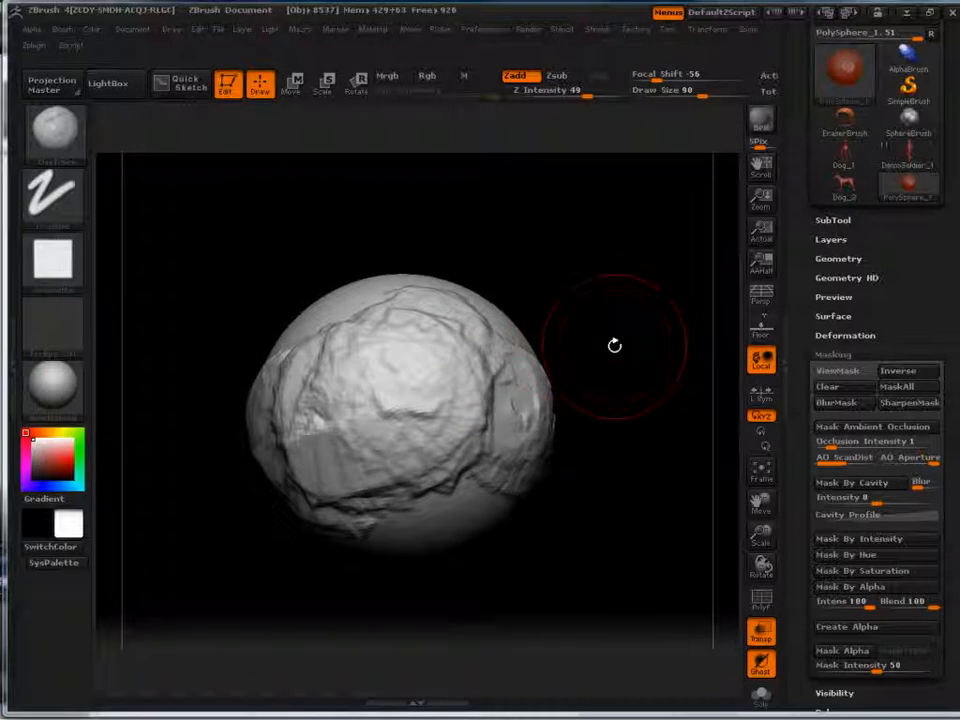
left_click_drag(655, 327, 637, 310)
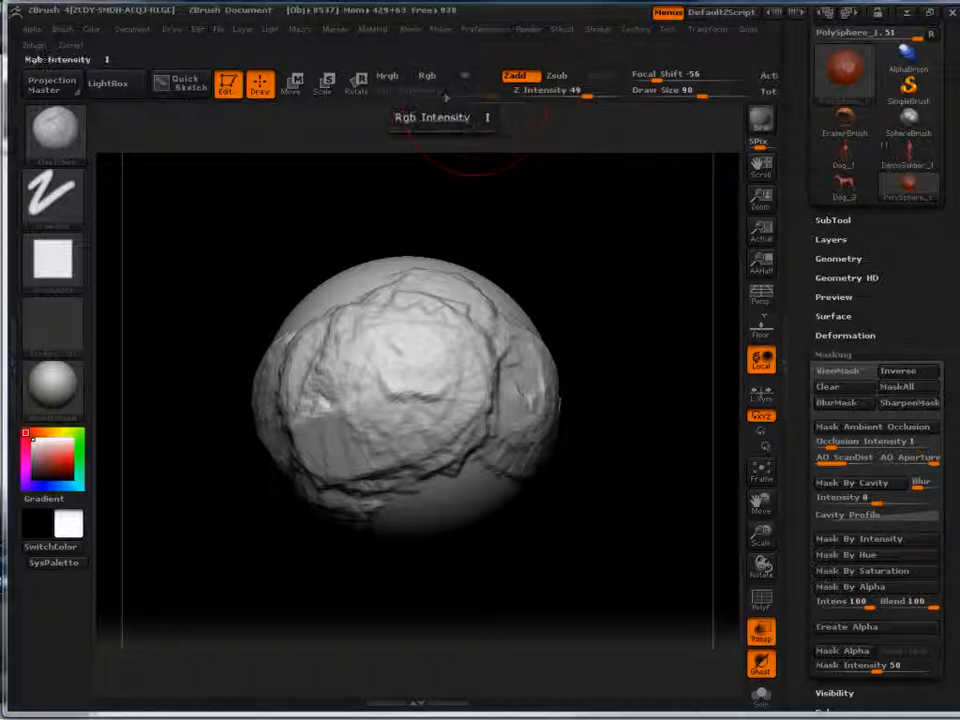
Step: Set the brush's Draw Size to 82, Focal Shift to -48 and Z Intensity to 47
left_click(700, 31)
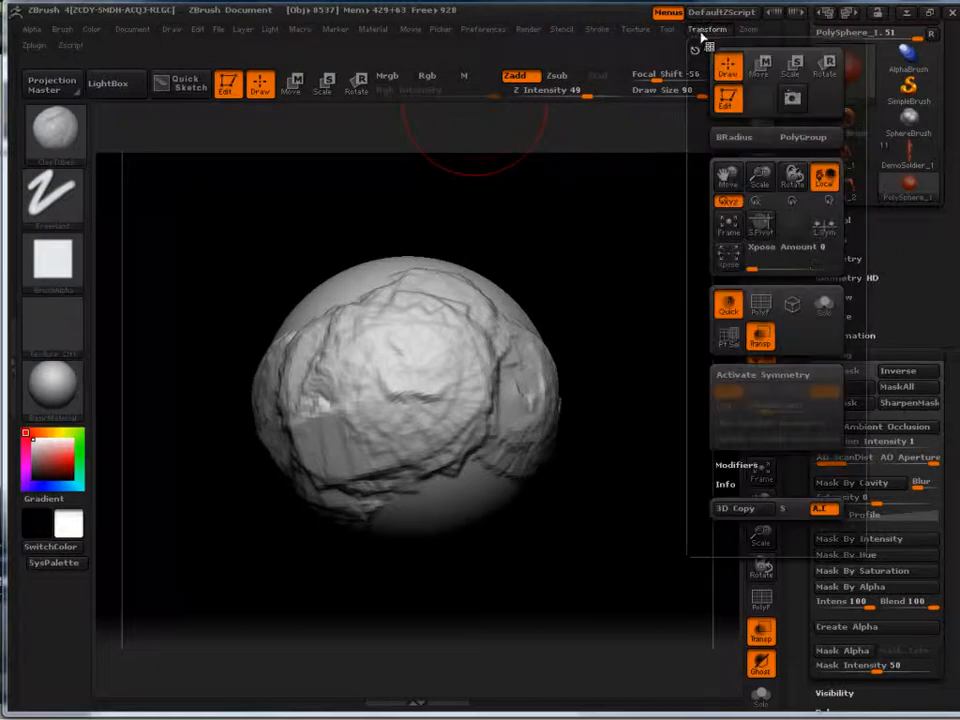
mouse_move(172, 29)
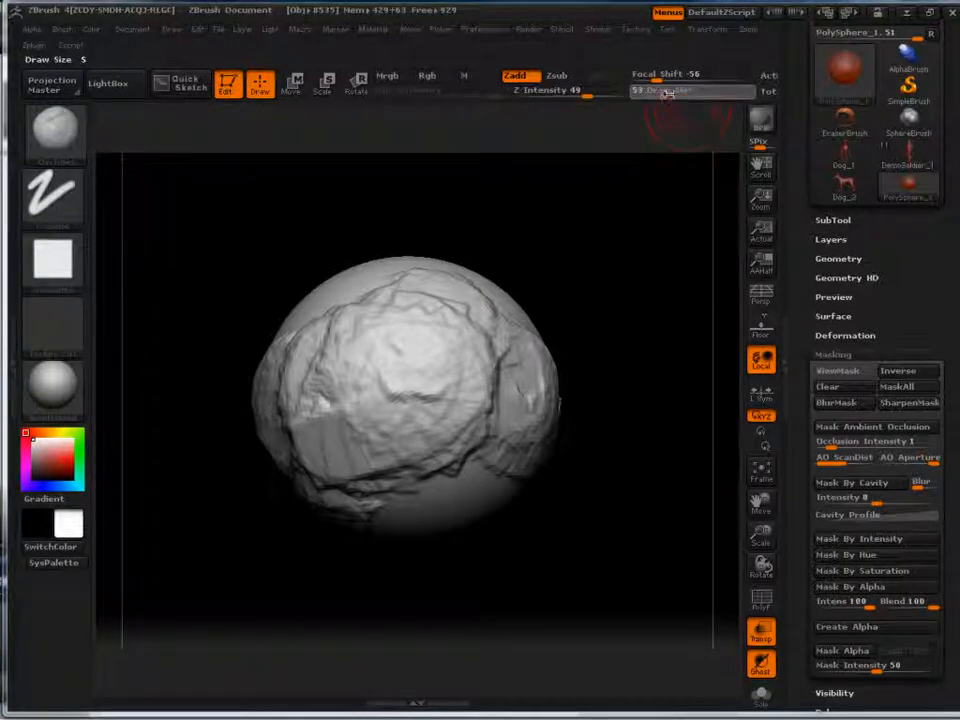
left_click(700, 93)
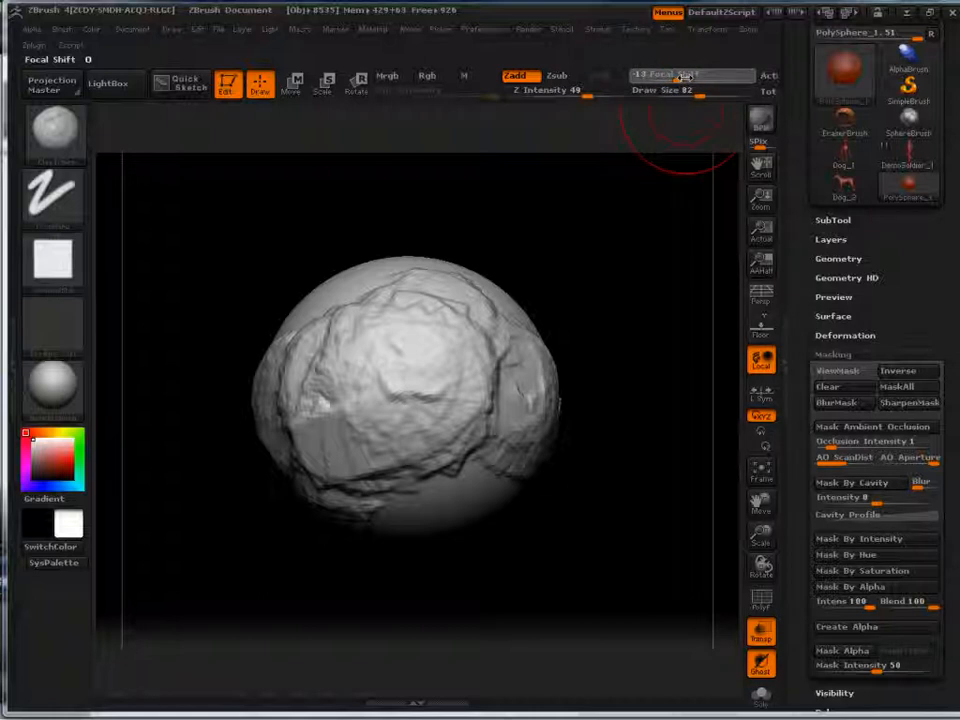
left_click_drag(686, 78, 665, 80)
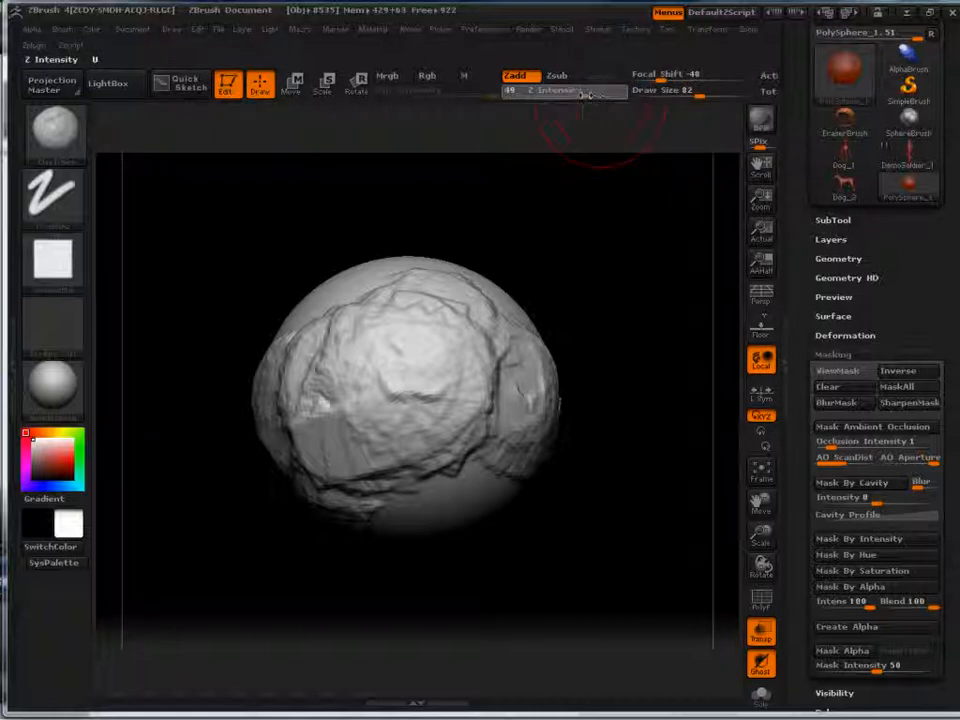
left_click(588, 94)
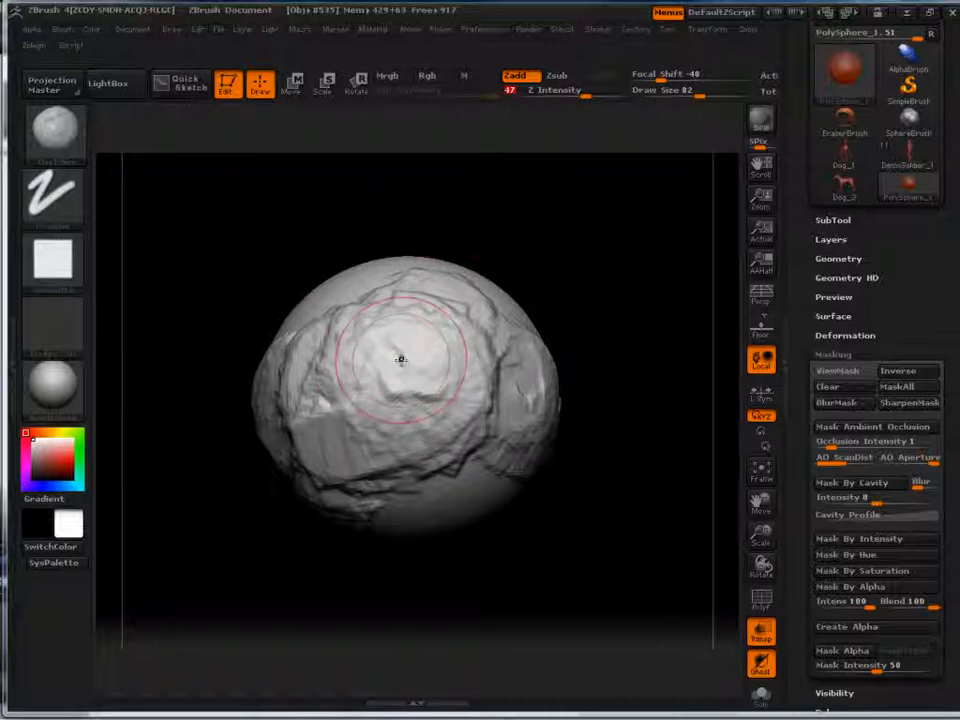
Step: Bring up the on-canvas Draw Size and Z Intensity sliders without changing their values
key("s")
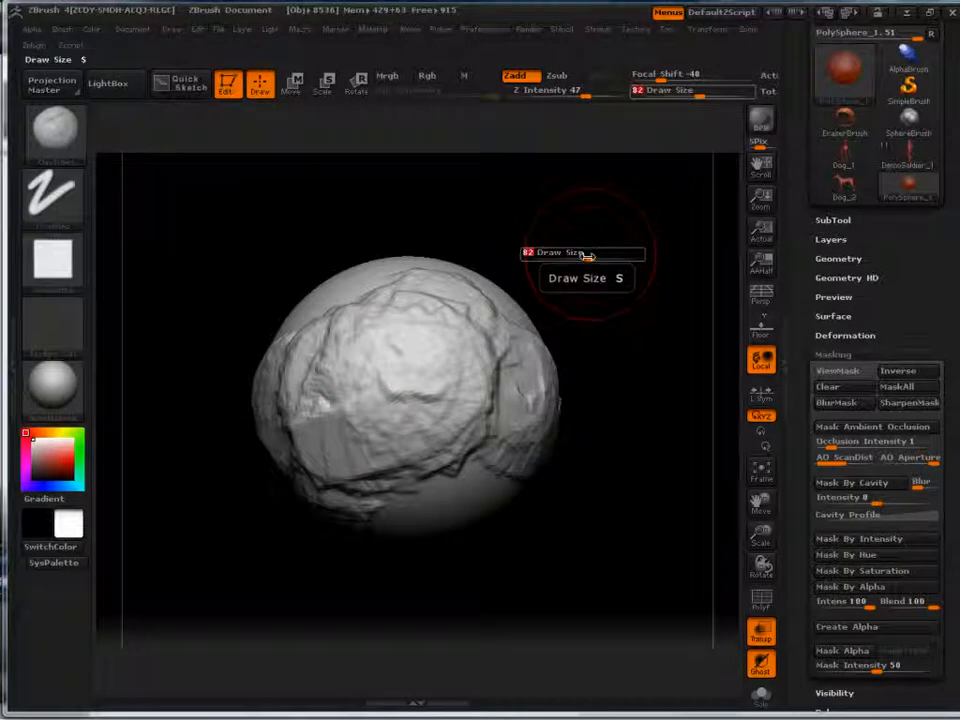
key("u")
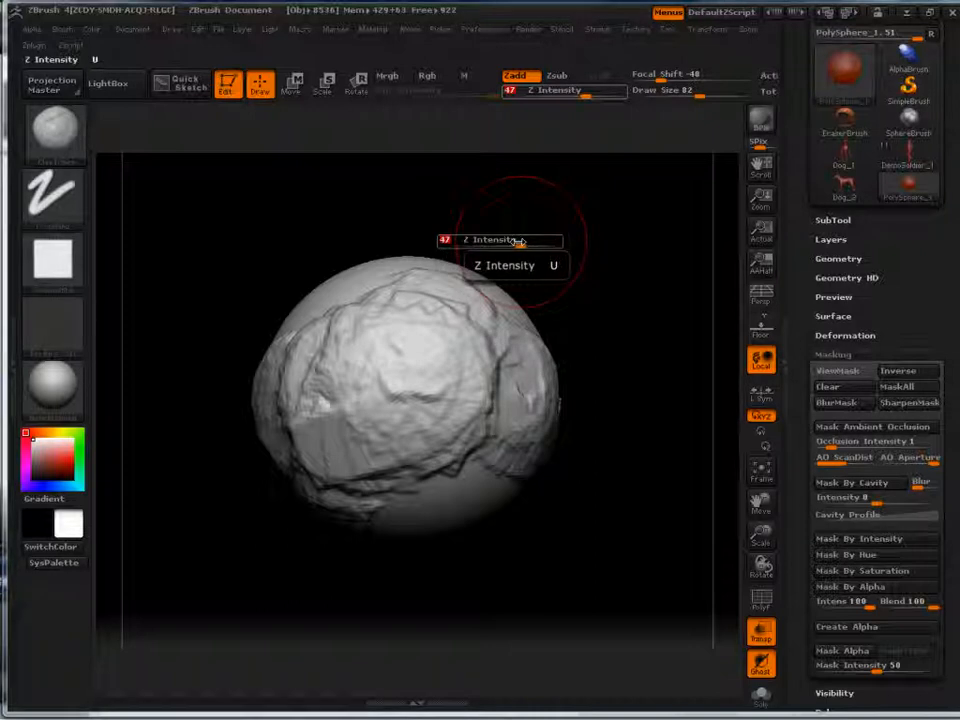
key("u")
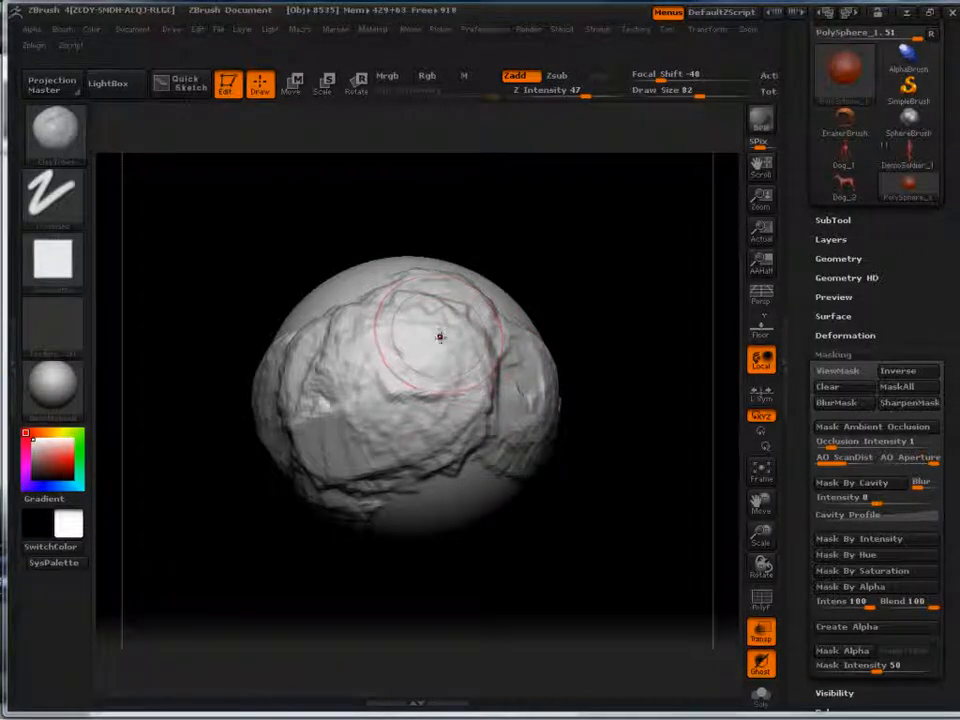
Step: Show the on-canvas quick-access palette repeatedly and examine its colour, tool and brush settings
key("space")
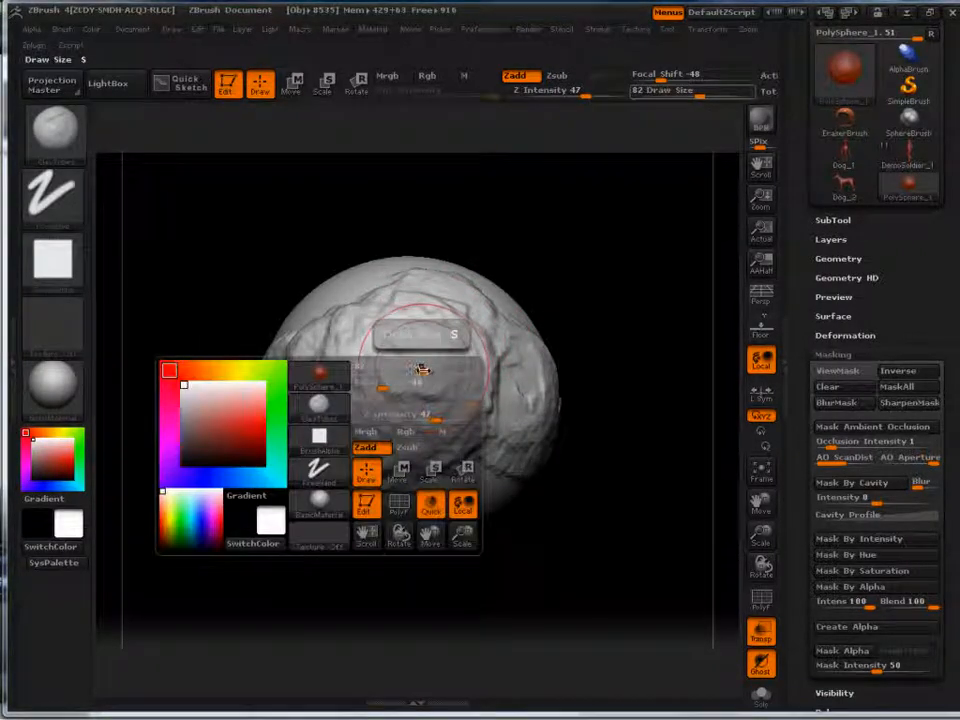
key("space")
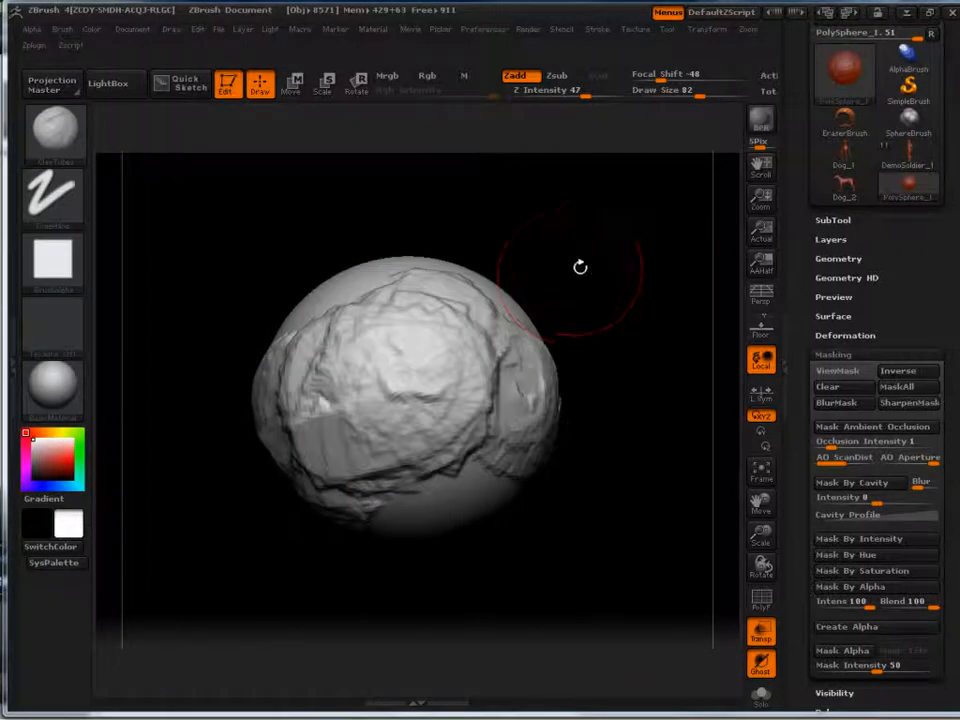
key("space")
key("space")
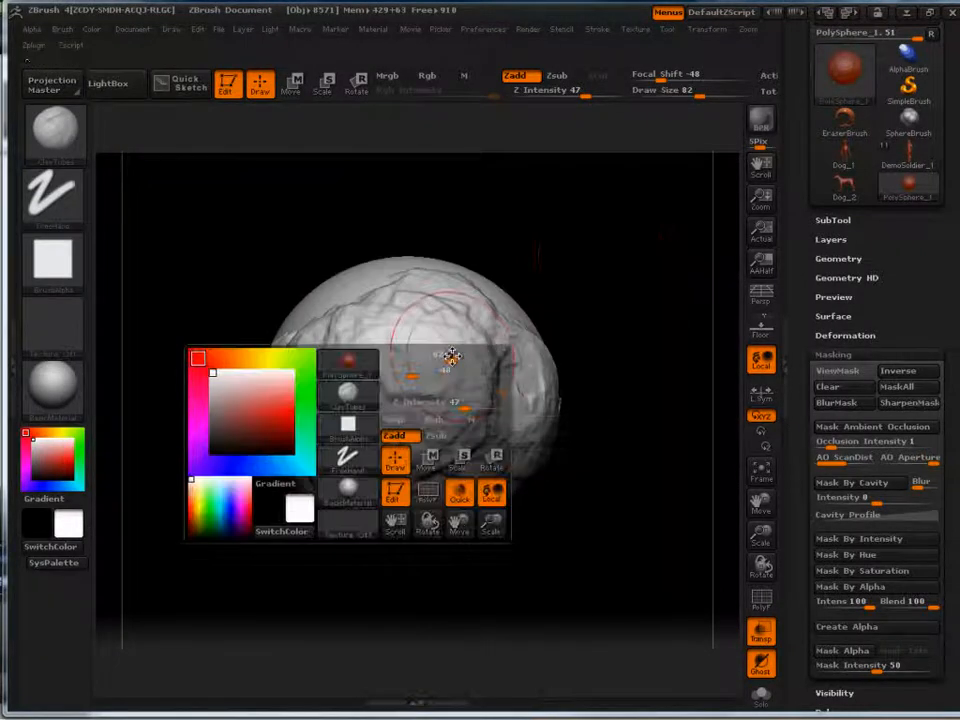
mouse_move(348, 366)
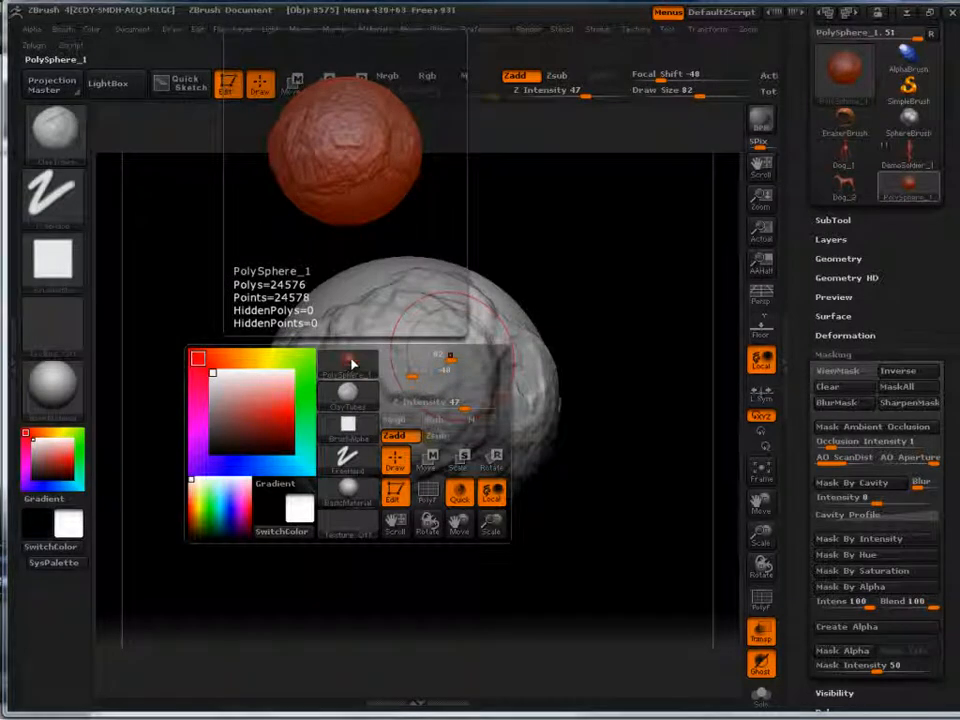
key("space")
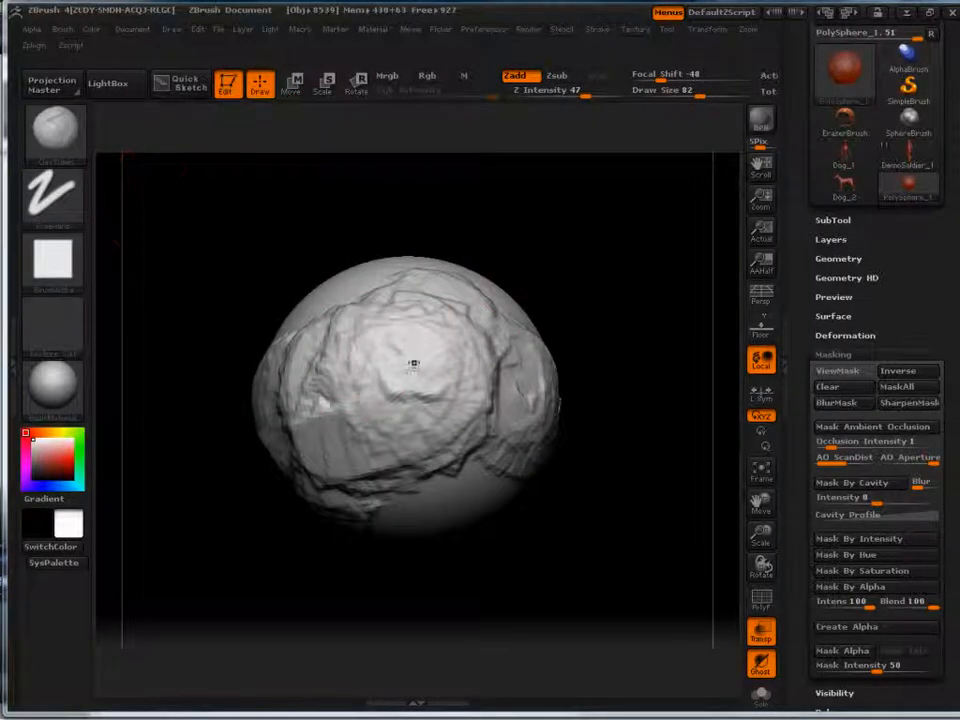
key("space")
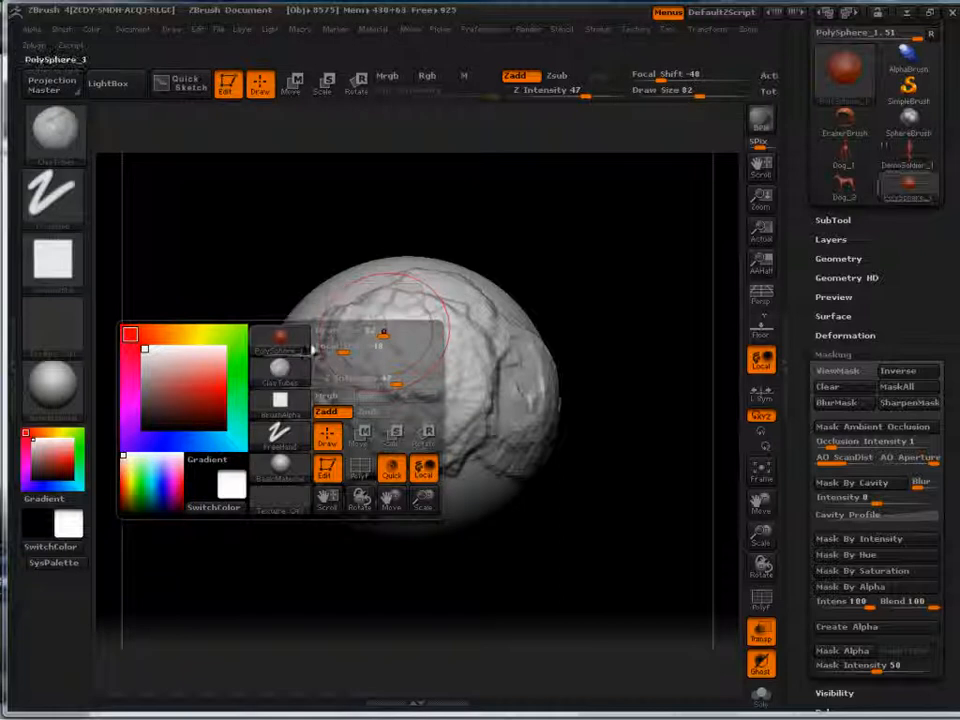
Step: Sculpt finer strokes across the lower front of the sphere with Draw Size 34 and Focal Shift -4
mouse_move(283, 403)
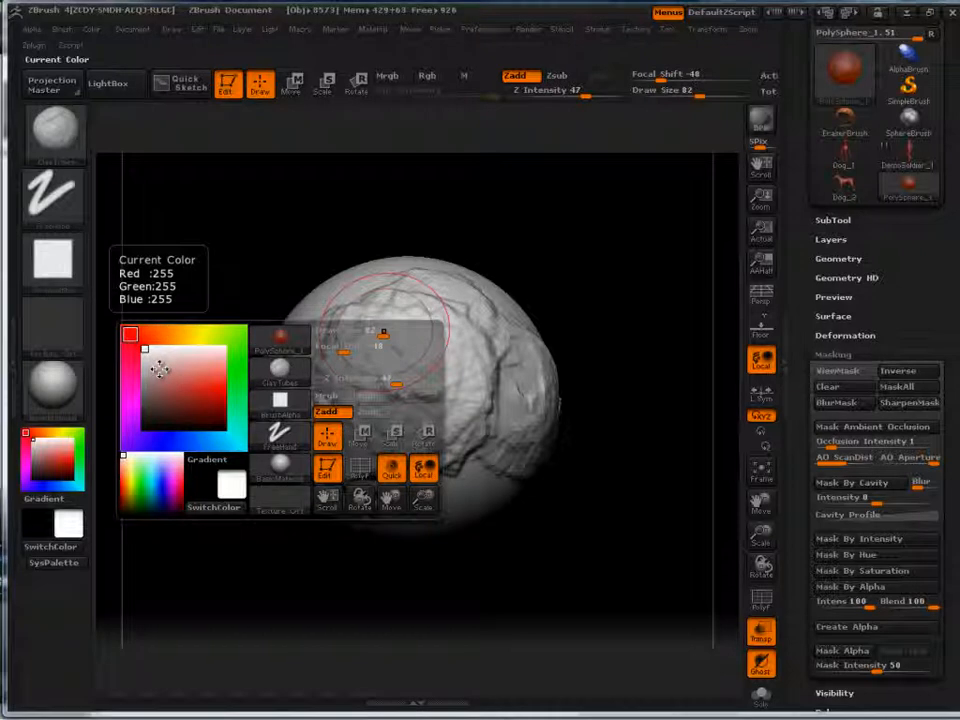
mouse_move(413, 363)
left_mouse_down()
mouse_move(380, 410)
mouse_move(456, 406)
mouse_move(397, 383)
mouse_move(394, 412)
mouse_move(441, 440)
mouse_move(440, 488)
mouse_move(482, 468)
left_mouse_up()
key("space")
key("space")
key("space")
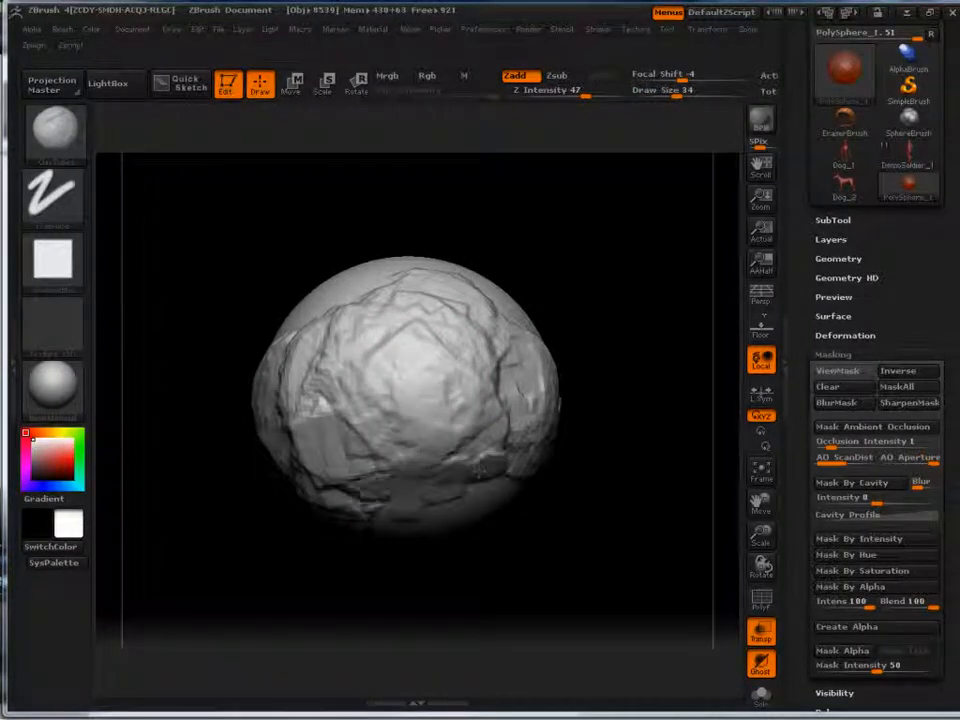
left_click_drag(404, 460, 351, 457)
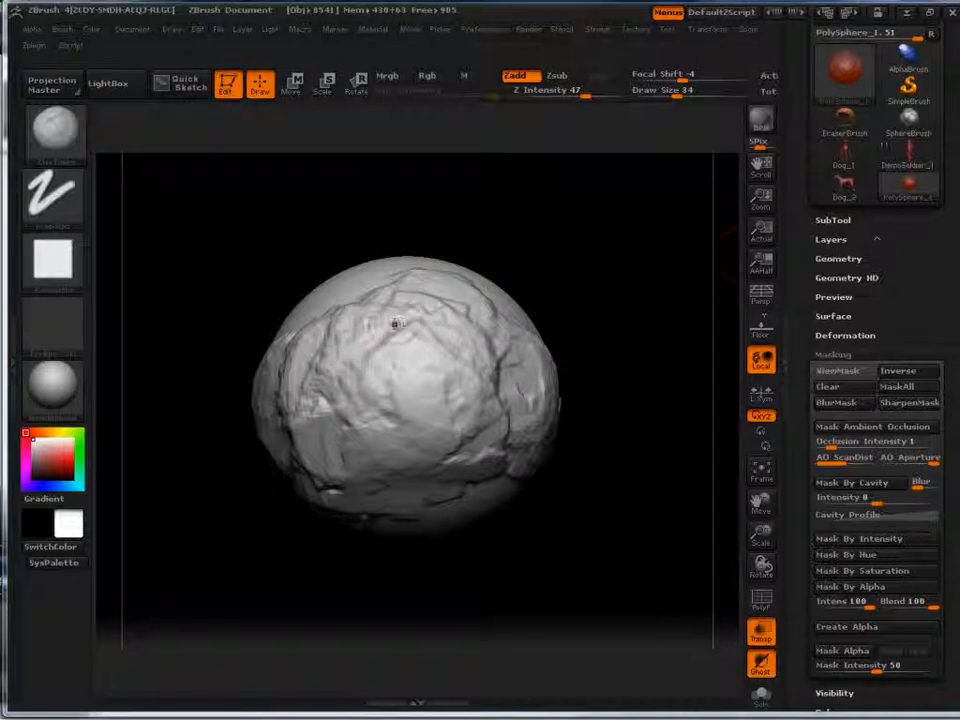
Step: Raise the Draw Size to 61 and to 103 while sculpting broader strokes across the sphere's top and sides
right_click(399, 300)
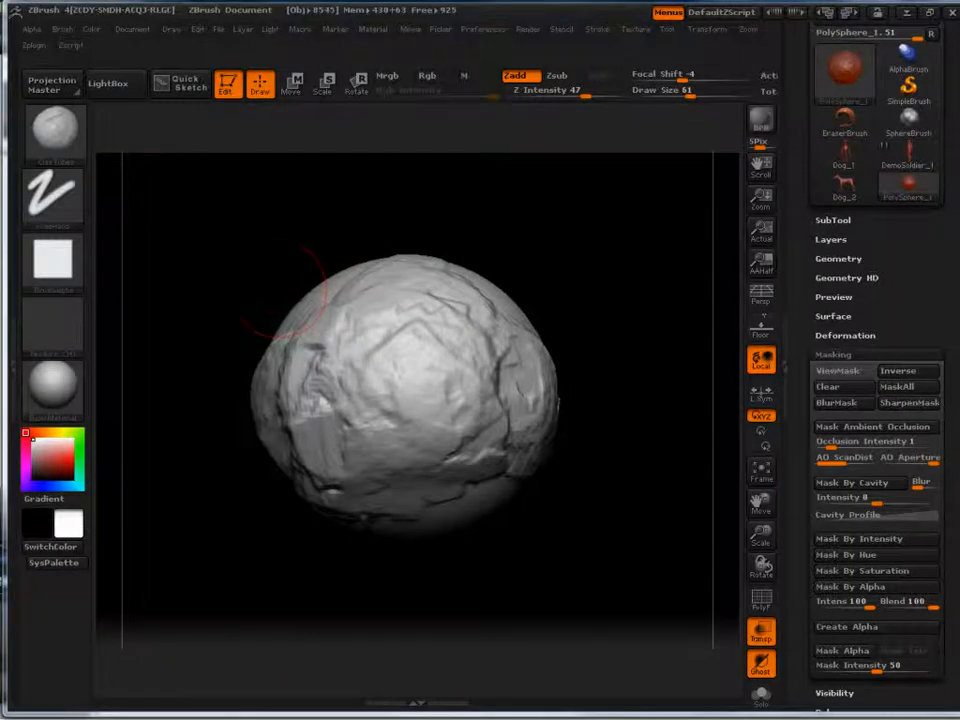
left_click_drag(281, 289, 300, 317)
right_click(276, 352)
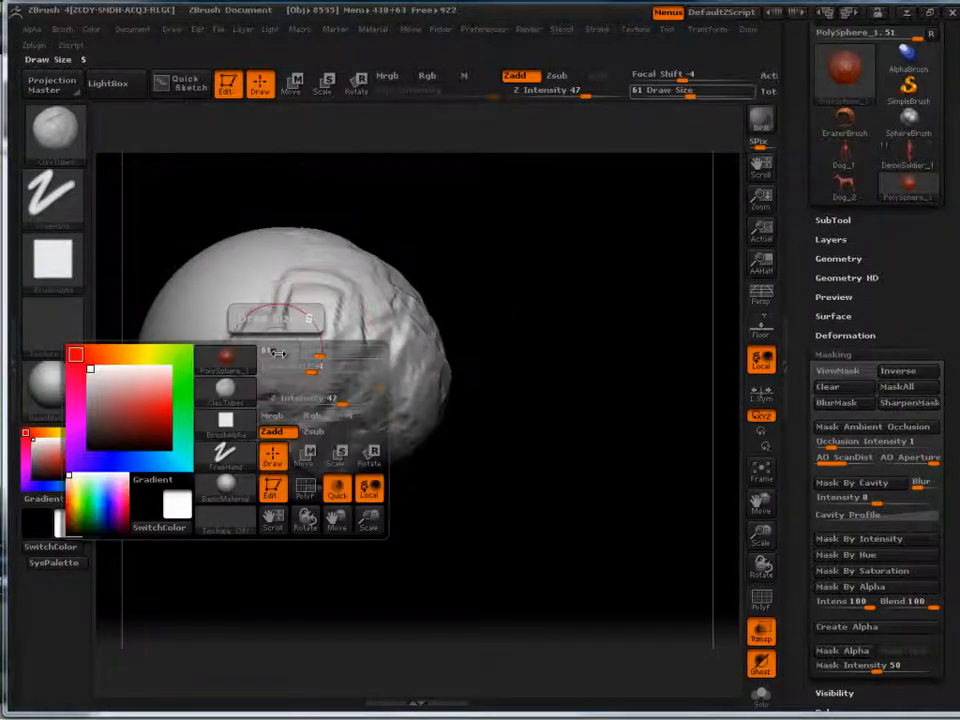
left_click(325, 356)
mouse_move(312, 310)
left_mouse_down()
mouse_move(300, 350)
mouse_move(355, 370)
mouse_move(361, 392)
mouse_move(345, 288)
mouse_move(400, 390)
mouse_move(345, 432)
left_mouse_up()
mouse_move(630, 330)
left_mouse_down()
mouse_move(497, 306)
mouse_move(481, 267)
mouse_move(450, 355)
mouse_move(508, 410)
left_mouse_up()
mouse_move(632, 321)
left_mouse_down("alt")
mouse_move(574, 305)
mouse_move(615, 287)
mouse_move(648, 252)
left_mouse_up("alt")
left_click_drag(418, 439, 500, 375)
mouse_move(440, 360)
left_mouse_down()
mouse_move(312, 398)
mouse_move(385, 342)
left_mouse_up()
key("space")
mouse_move(594, 303)
left_mouse_down()
mouse_move(575, 255)
mouse_move(594, 258)
left_mouse_up()
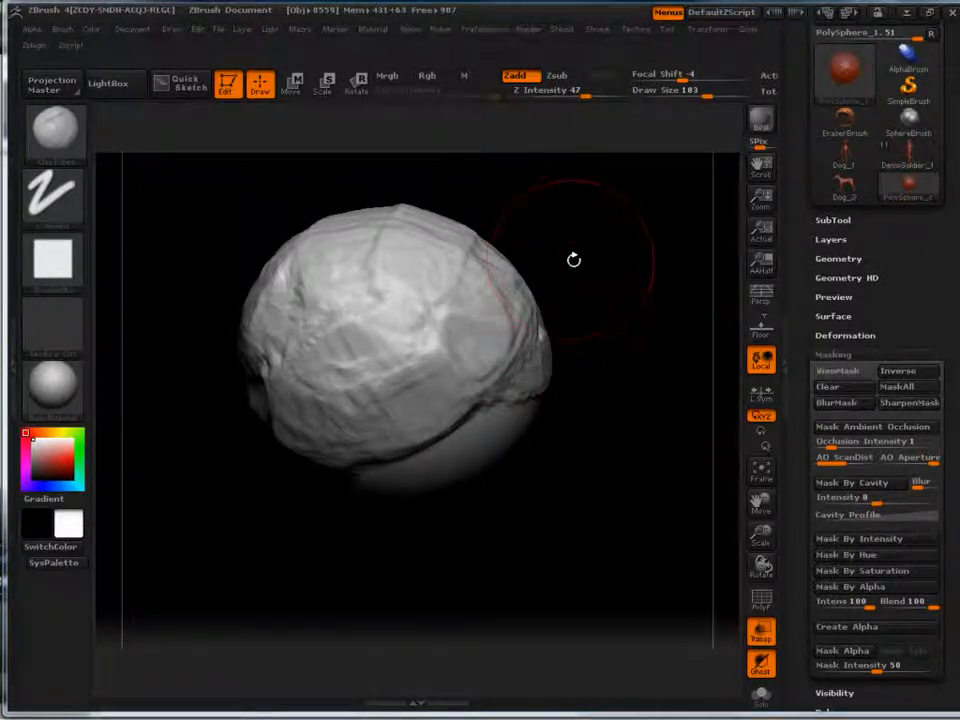
key("space")
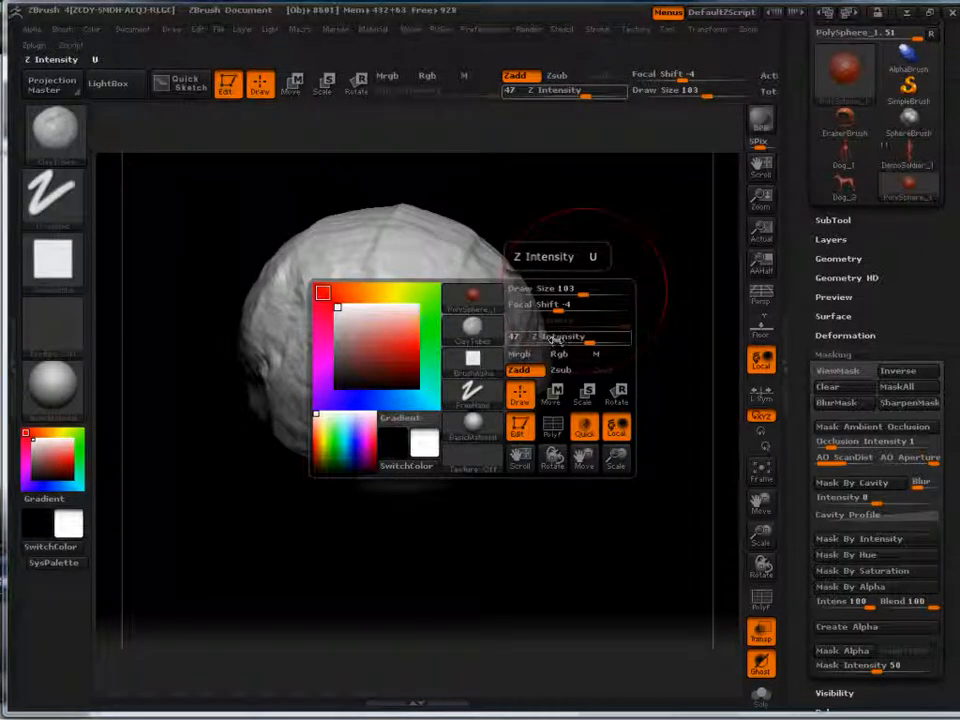
Step: Load the Dog.ZTL model from LightBox in place of the sphere and turn it to a three-quarter view
left_click(104, 85)
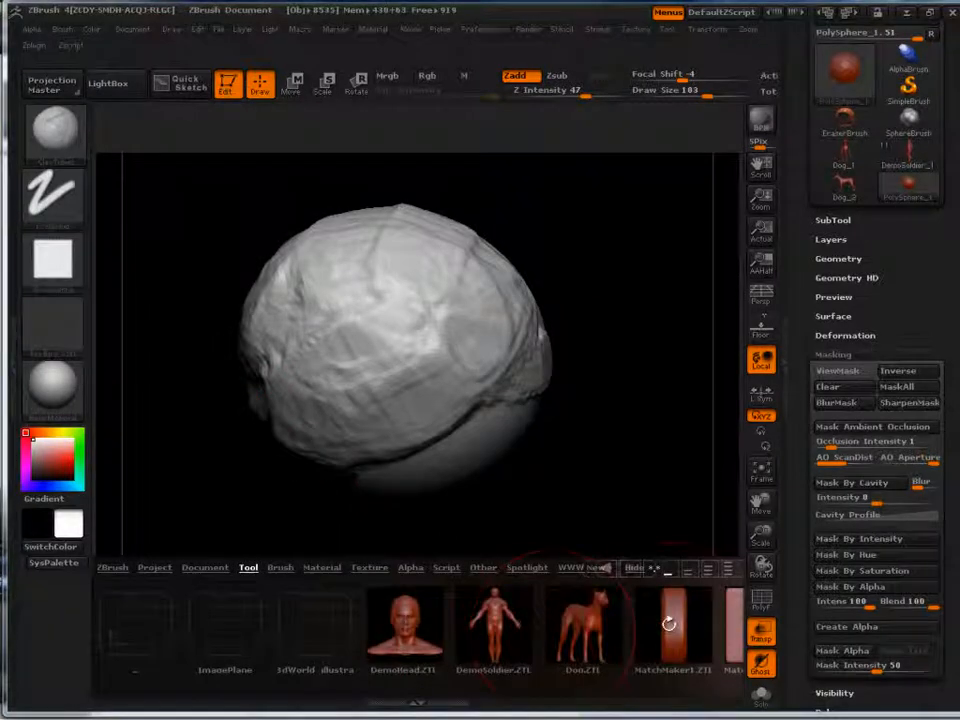
double_click(592, 620)
left_click_drag(550, 425, 627, 419)
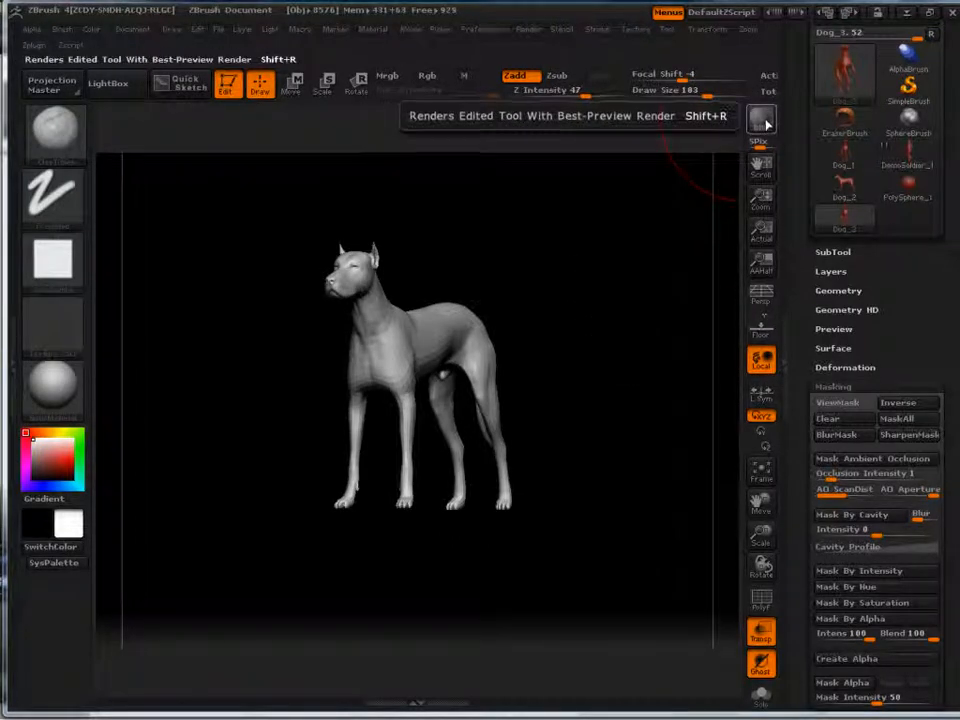
Step: Collapse the Tool palette's Masking section and dock the Alpha palette in the tray
left_click_drag(919, 275, 919, 369)
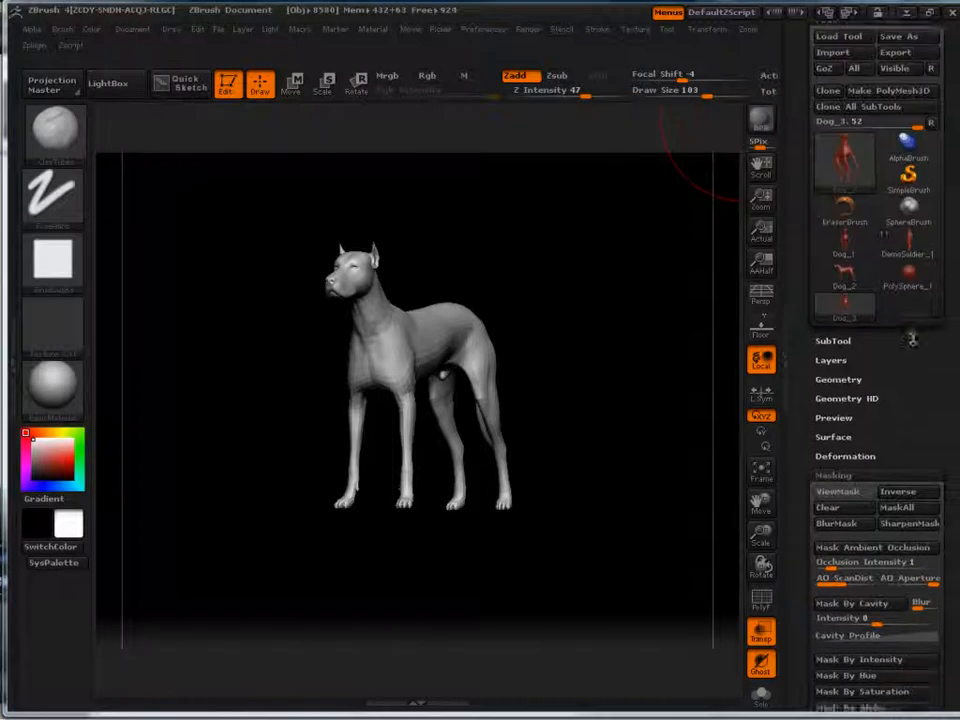
left_click(843, 480)
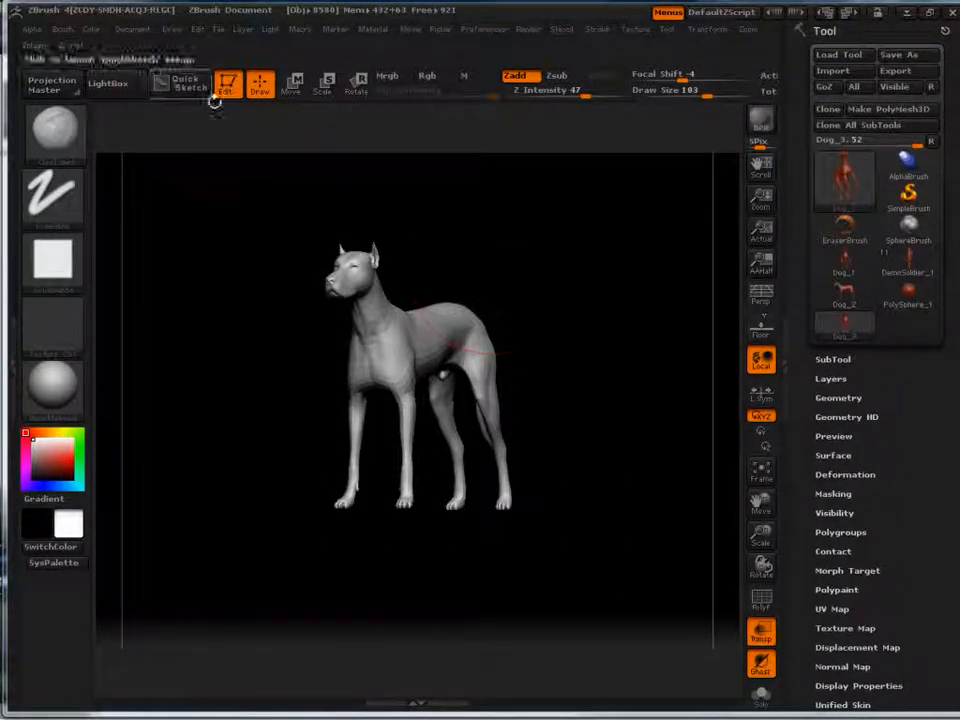
left_click(31, 28)
left_click(22, 36)
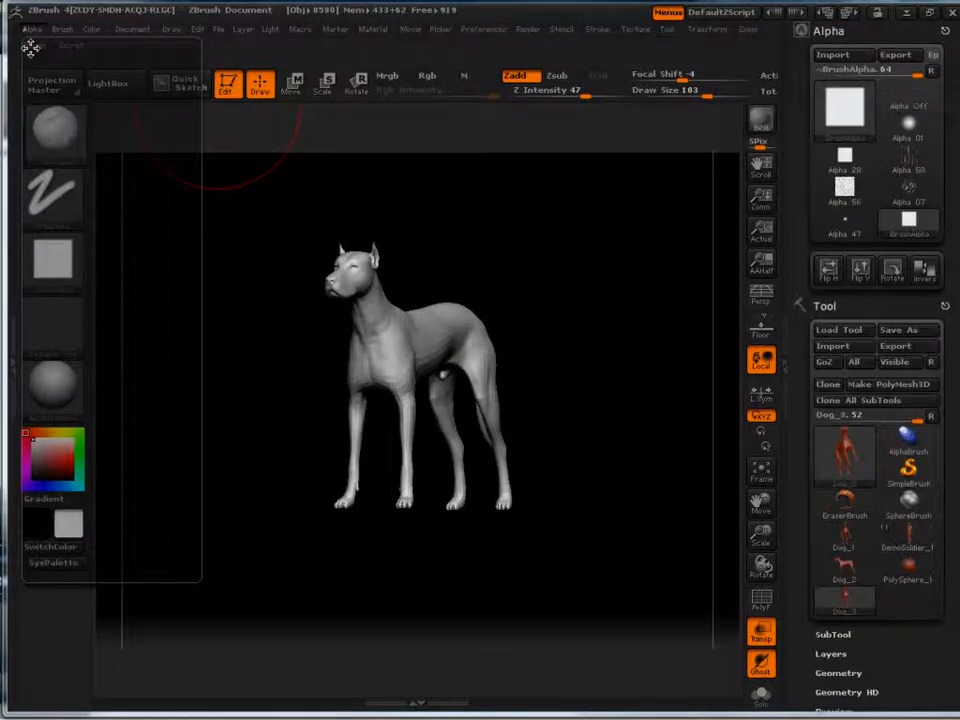
Step: Look through the docked Alpha palette's settings and remove both the Alpha and Tool palettes from the tray
scroll(856, 295, "down", 3)
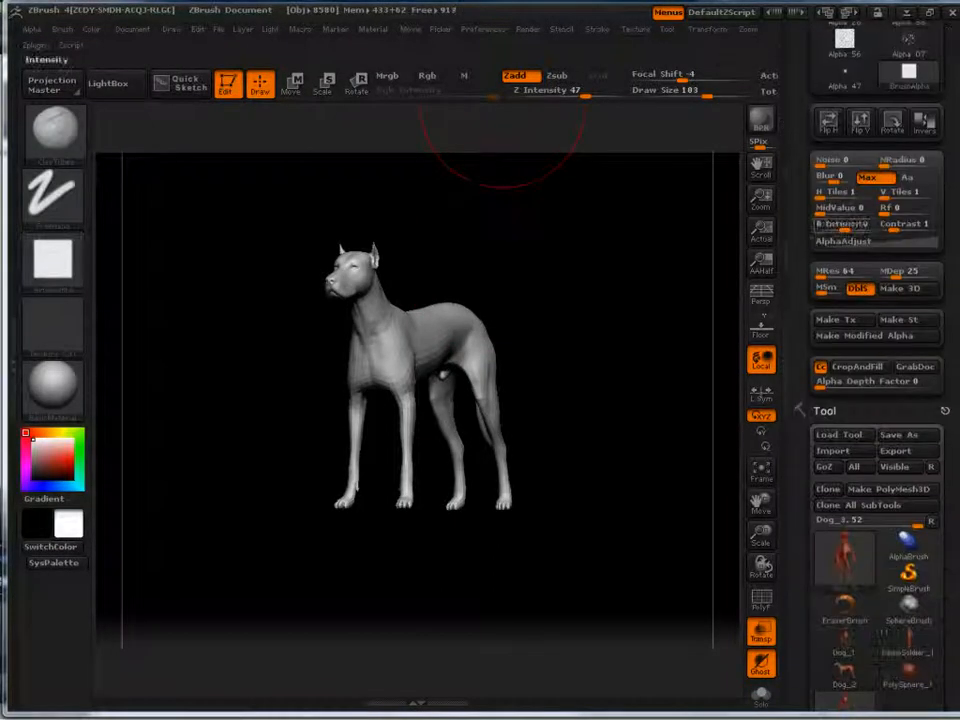
scroll(845, 240, "up", 2)
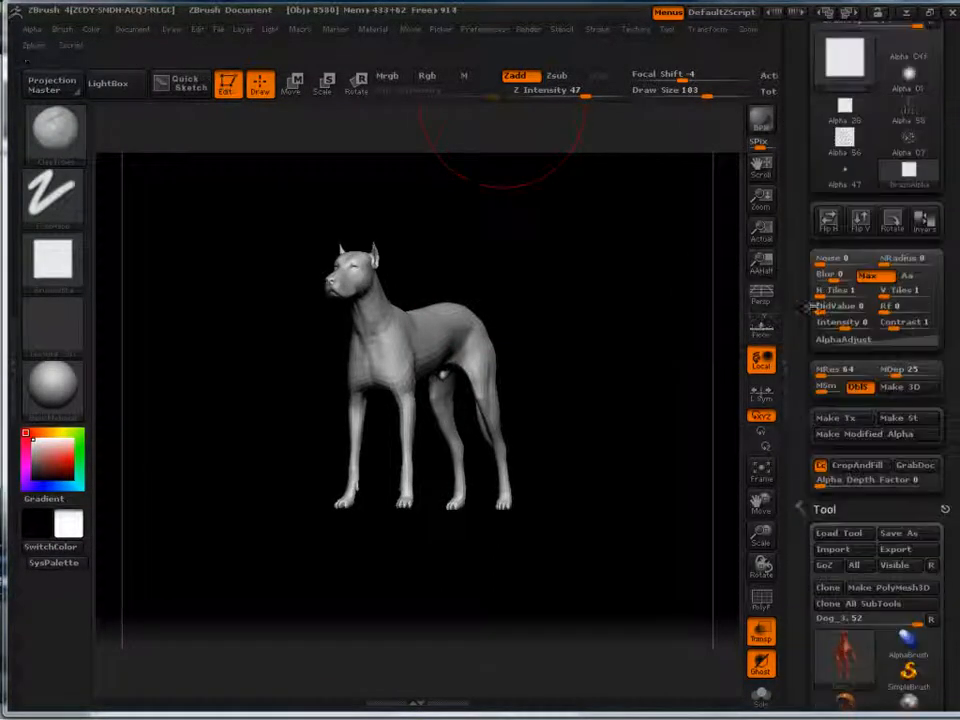
scroll(843, 232, "up", 1)
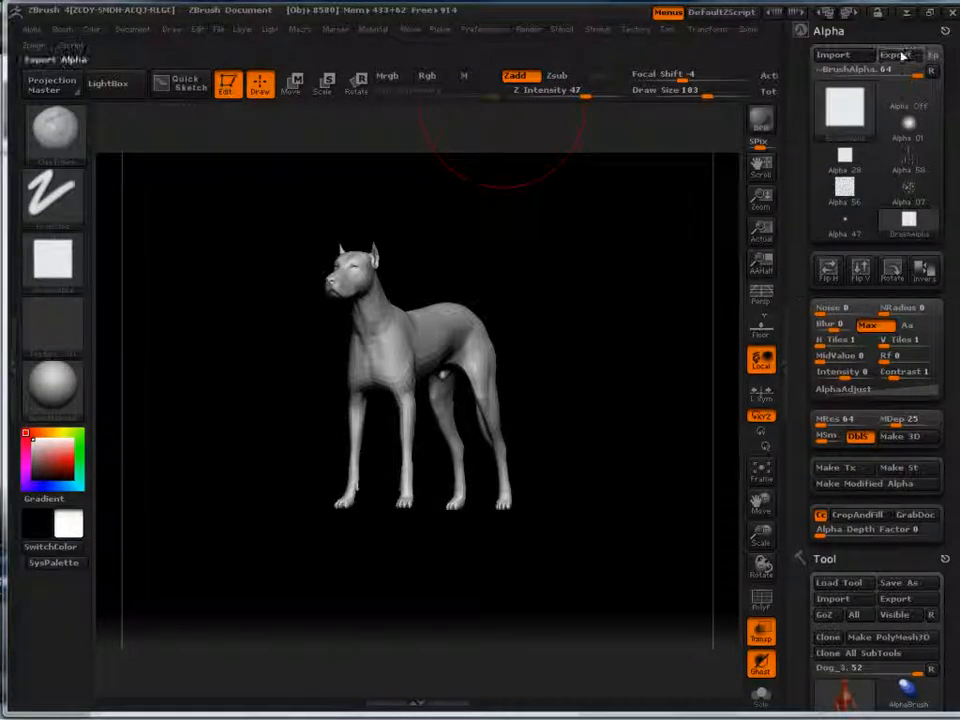
left_click(944, 28)
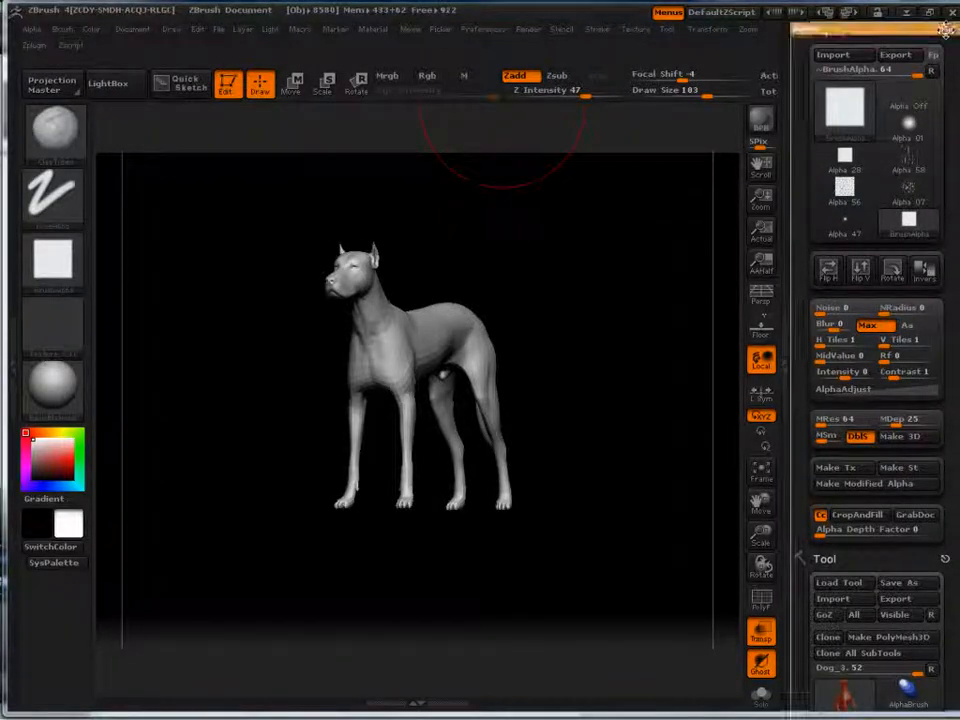
left_click(944, 30)
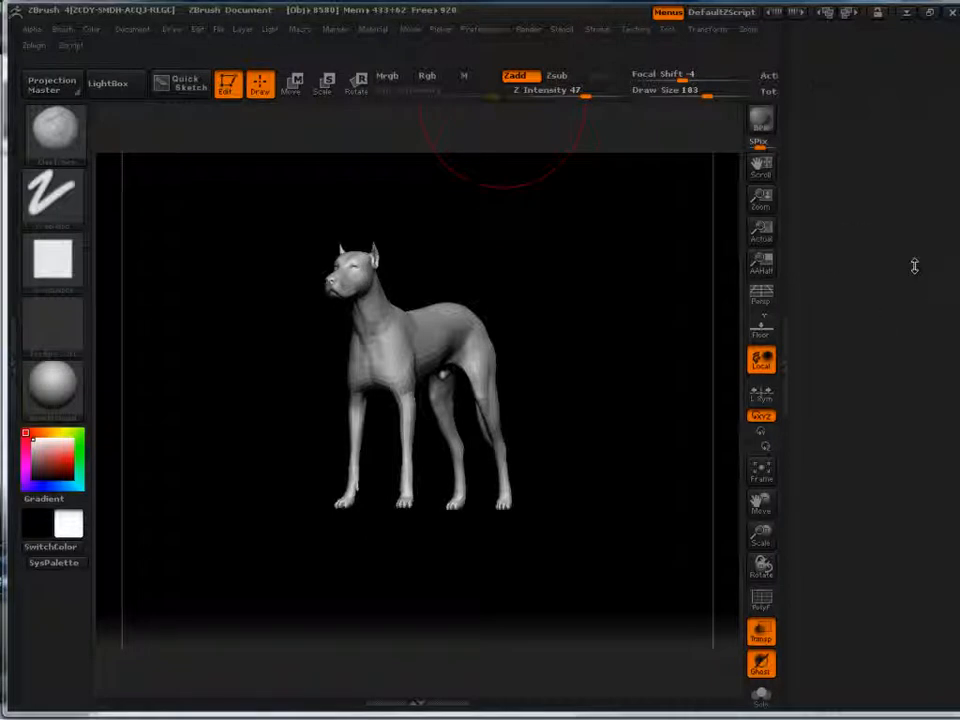
Step: Browse the alphabetically arranged palettes, including Alpha, Document, Marker and Material, to see what options each one holds
left_click(33, 30)
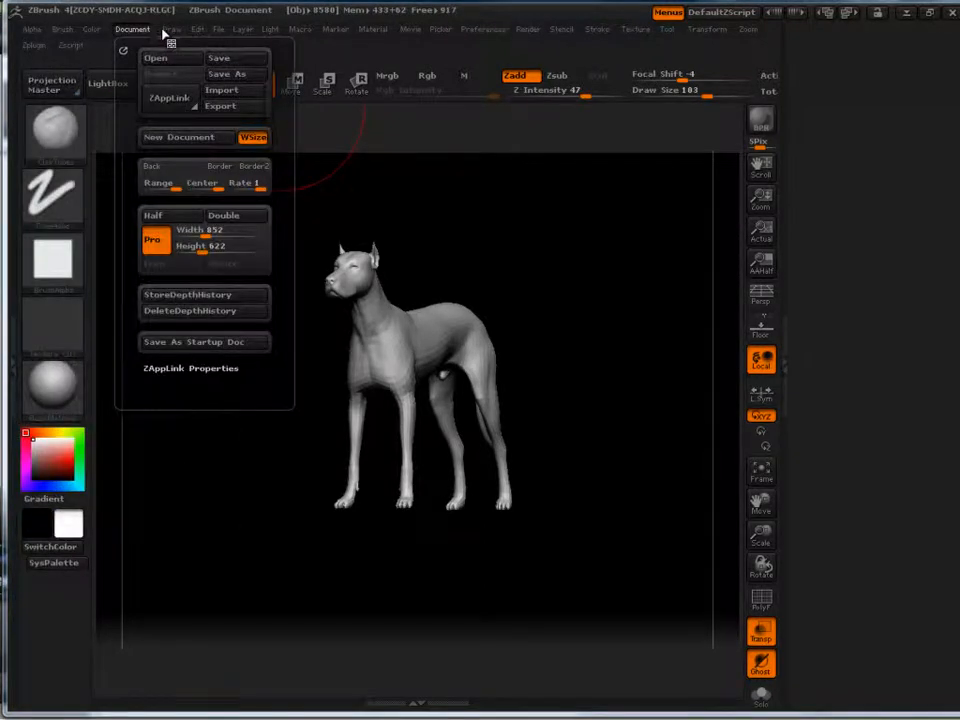
mouse_move(222, 31)
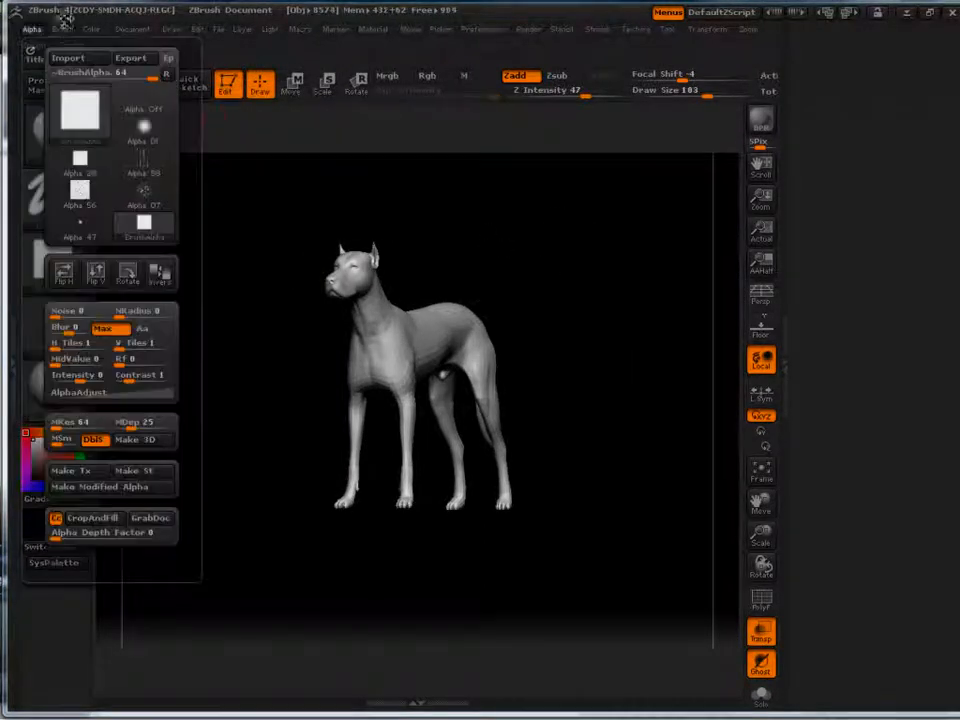
left_click(206, 33)
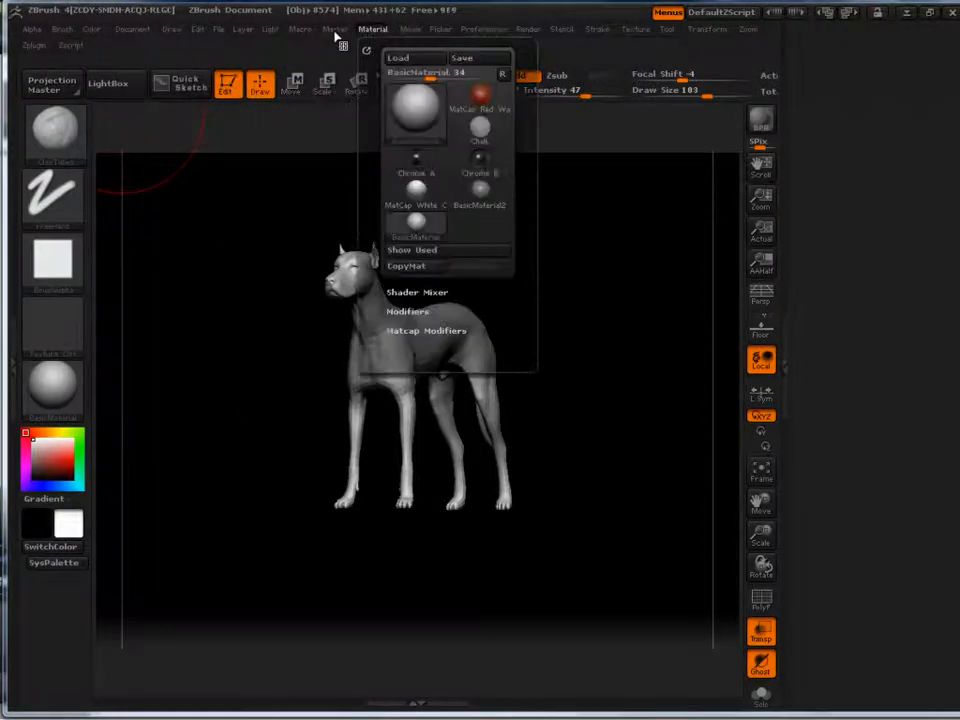
mouse_move(88, 32)
mouse_move(32, 31)
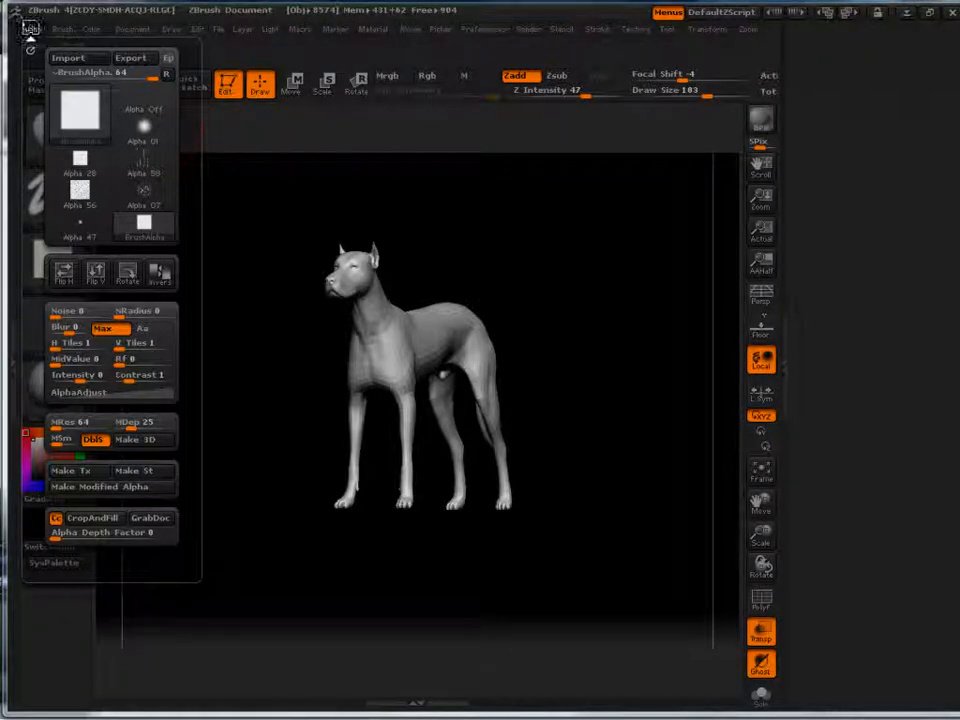
mouse_move(201, 33)
mouse_move(334, 29)
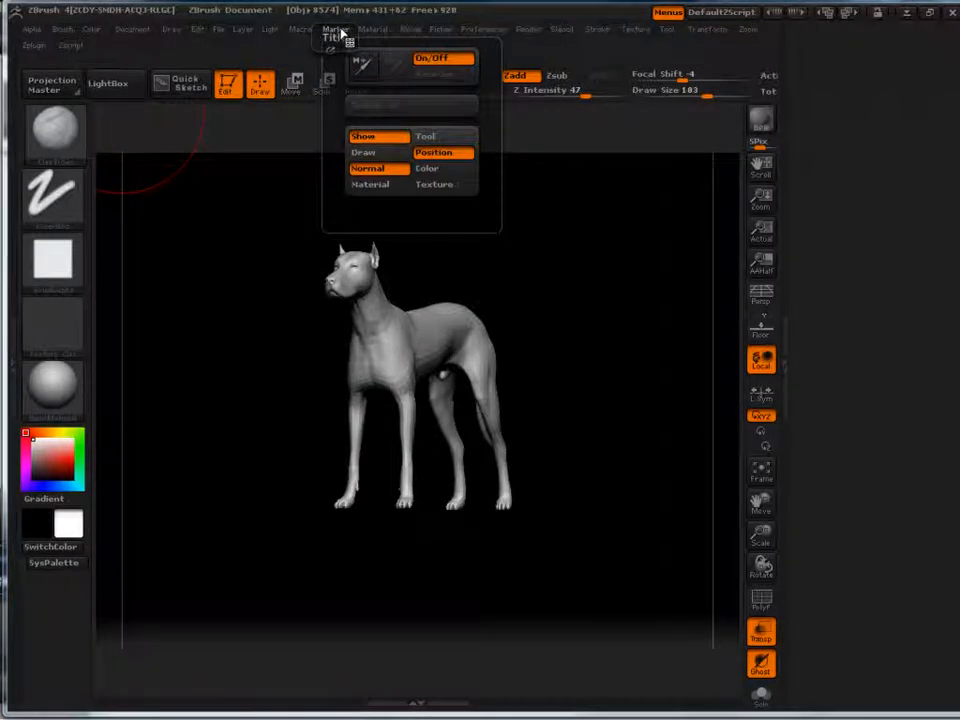
mouse_move(372, 33)
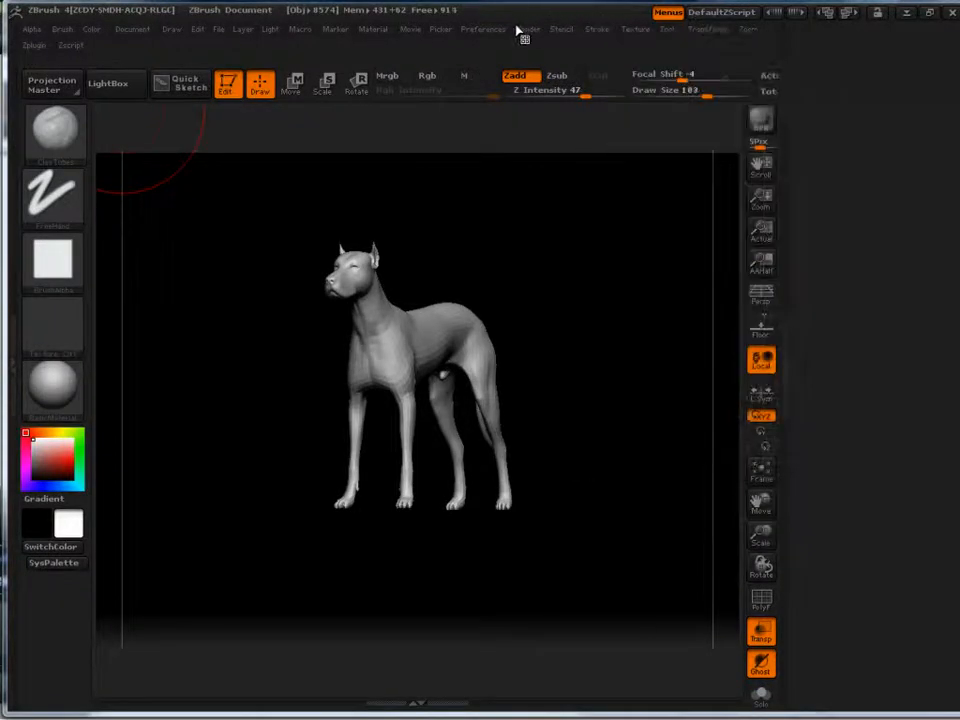
mouse_move(471, 44)
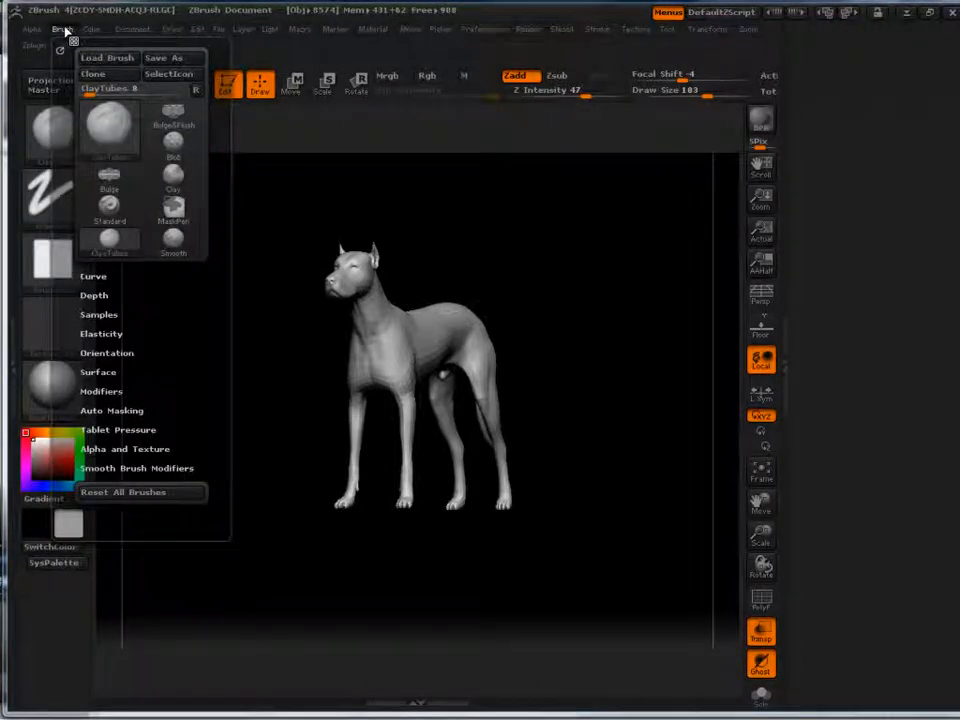
Step: Examine the Brush palette's Samples, Surface, Orientation, Modifiers and Auto Masking sections, collapsing each one again
left_click(105, 315)
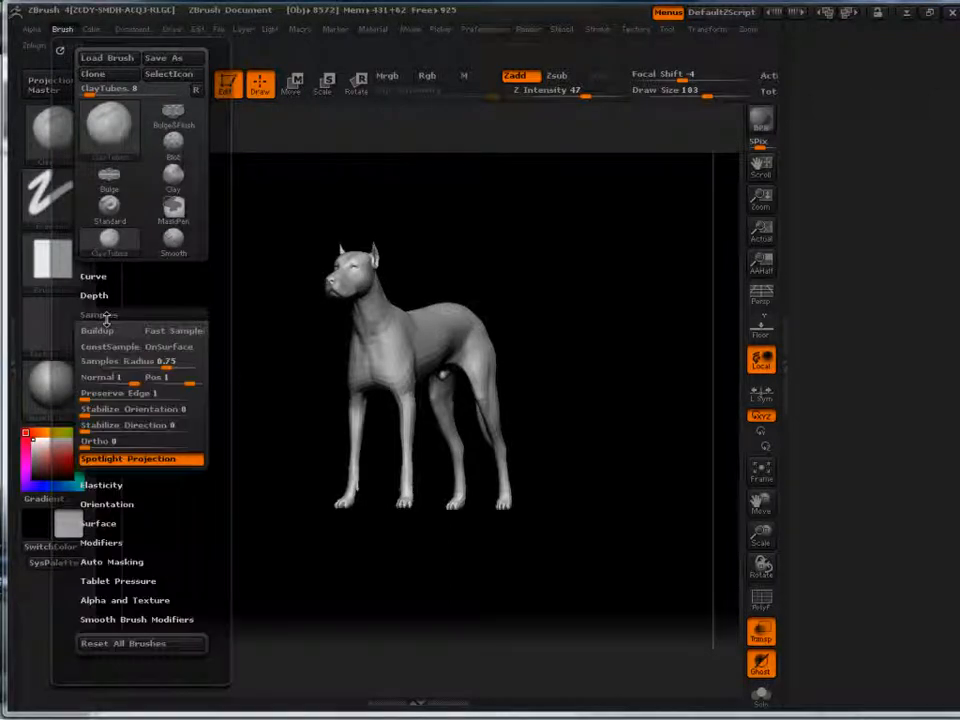
left_click(105, 315)
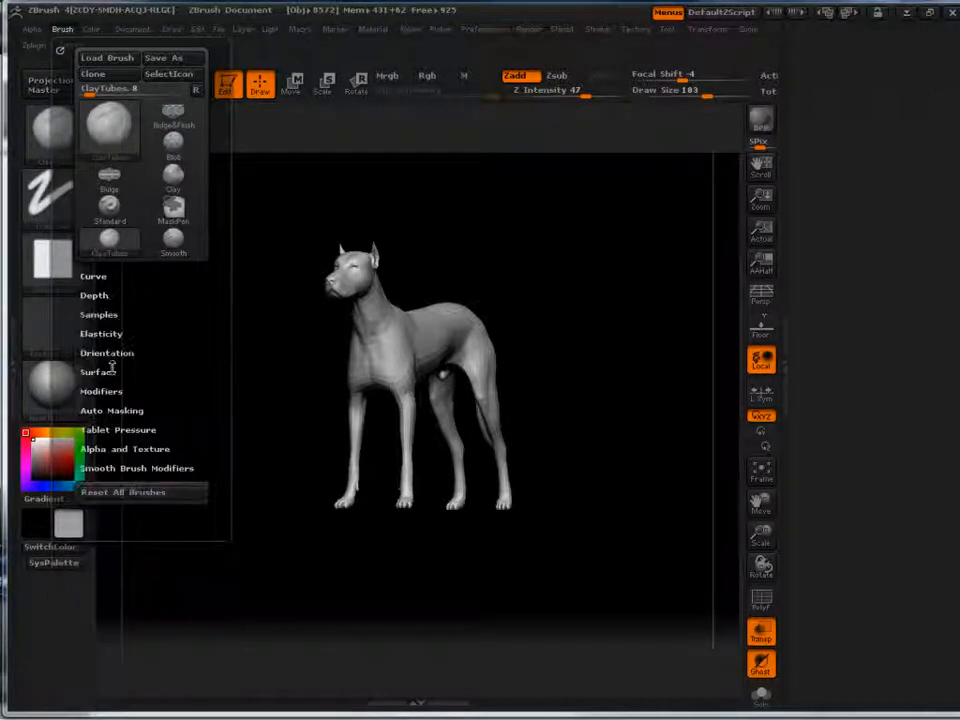
left_click(105, 372)
left_click(104, 372)
left_click(102, 354)
left_click(102, 354)
left_click(97, 392)
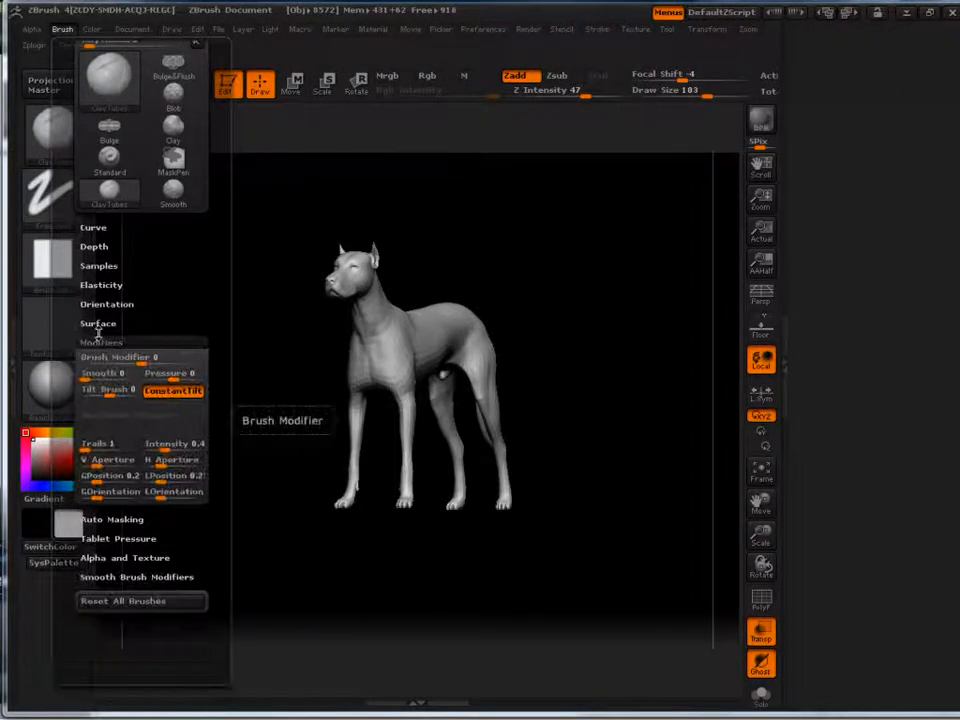
left_click(97, 342)
left_click(104, 362)
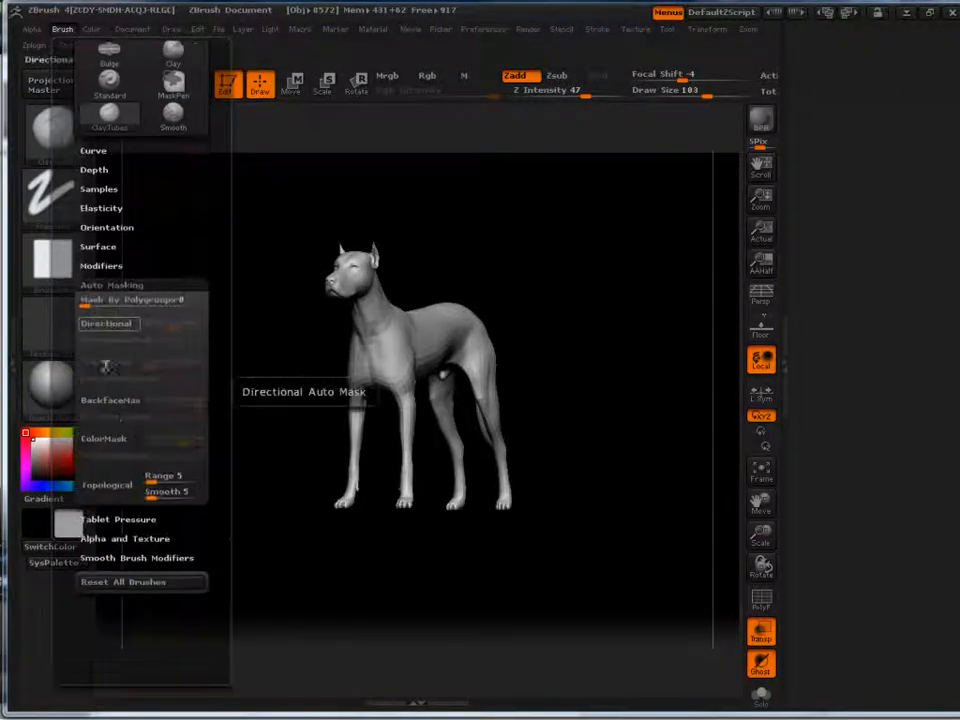
left_click_drag(152, 311, 156, 394)
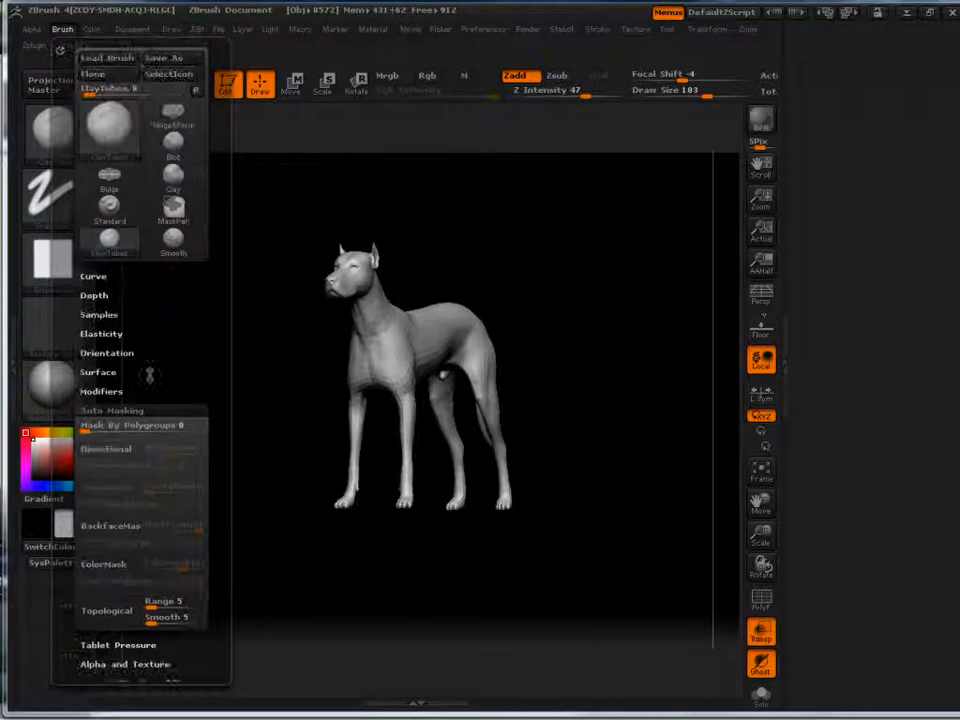
left_click(106, 410)
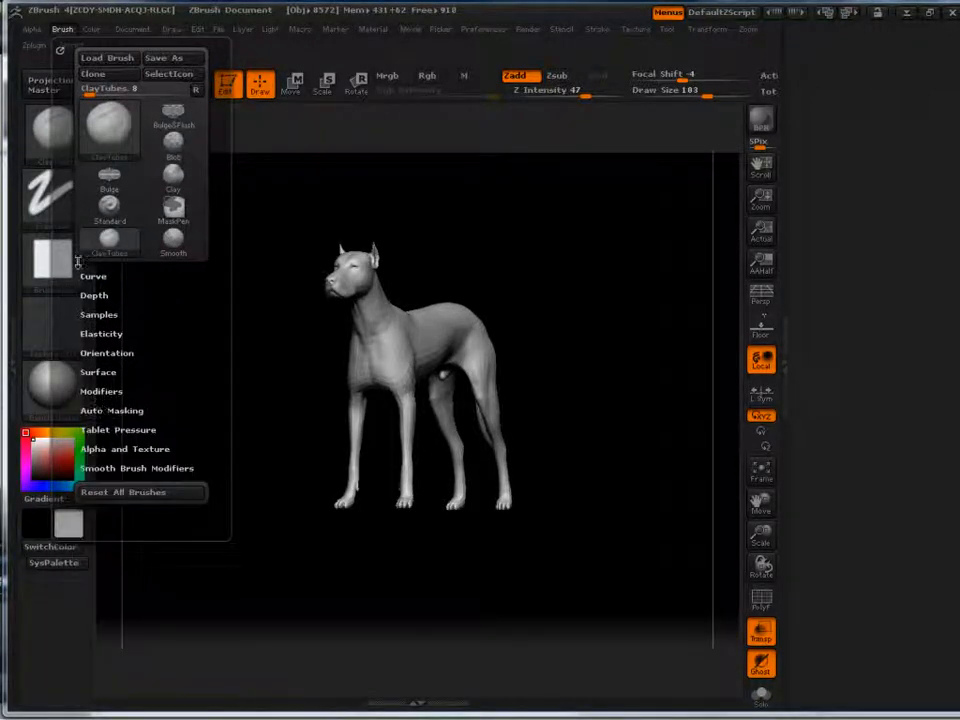
Step: Examine the library of sculpting brushes and the Color, Document, Draw and Edit palettes
left_click(60, 126)
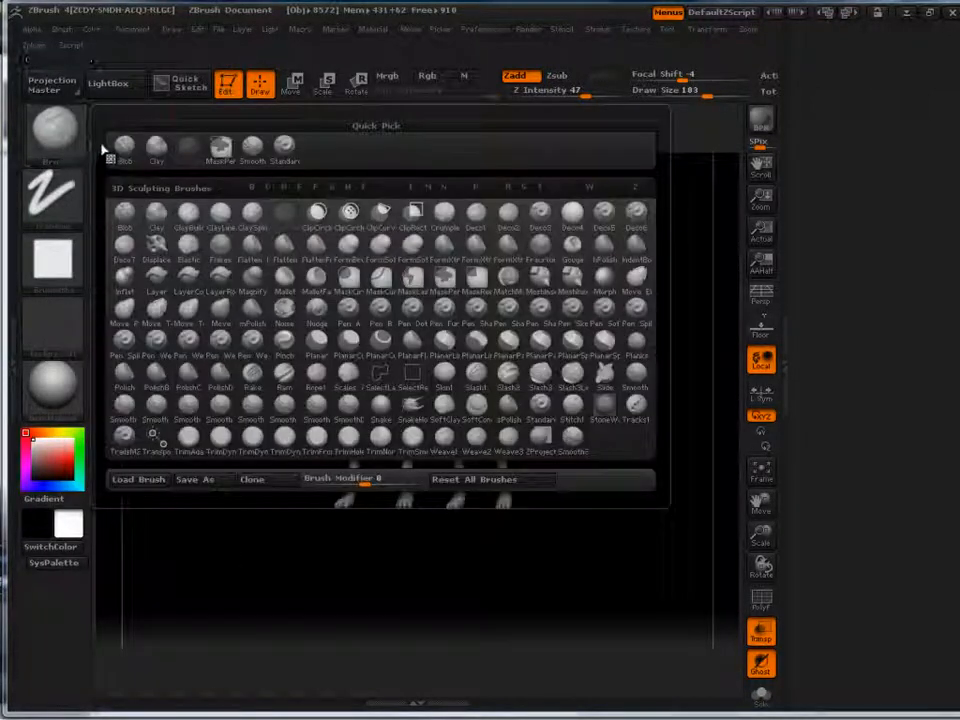
left_click(88, 30)
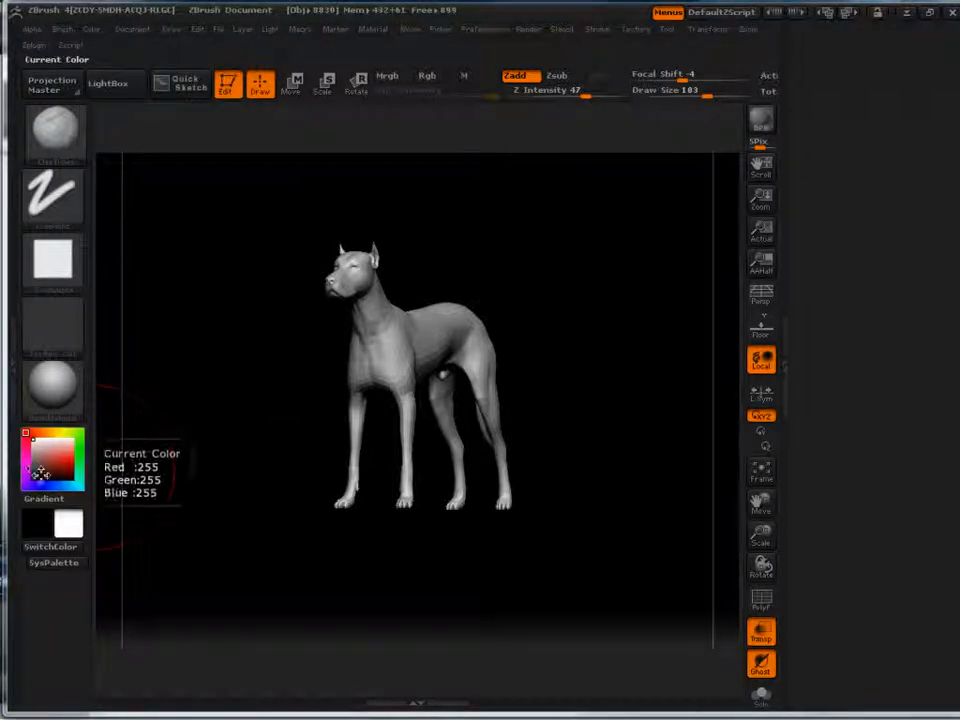
left_click(140, 31)
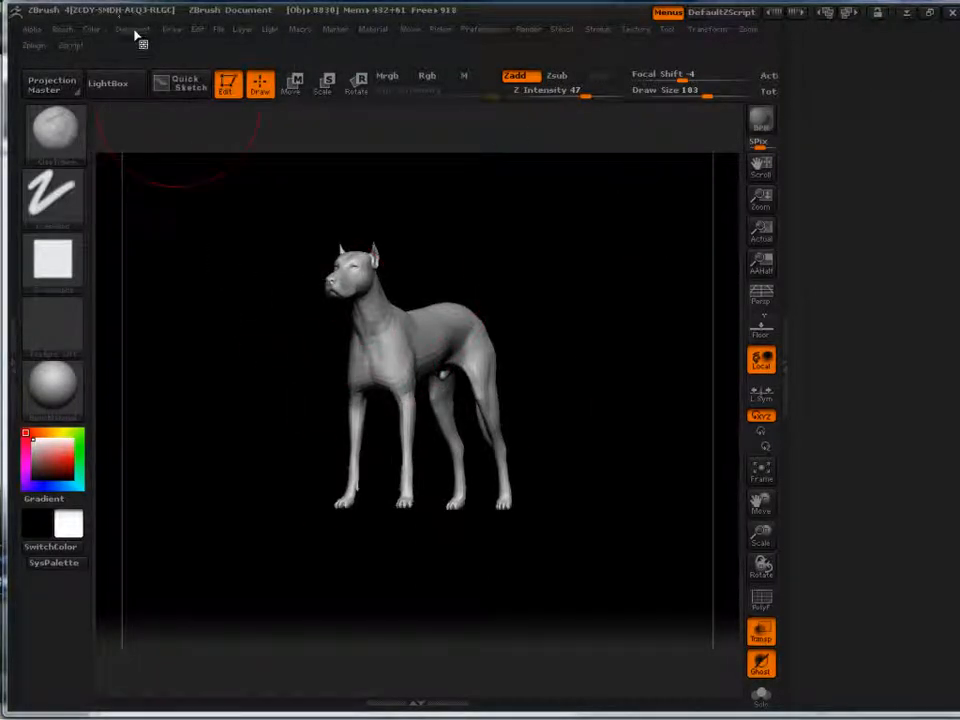
left_click(167, 33)
left_click(171, 33)
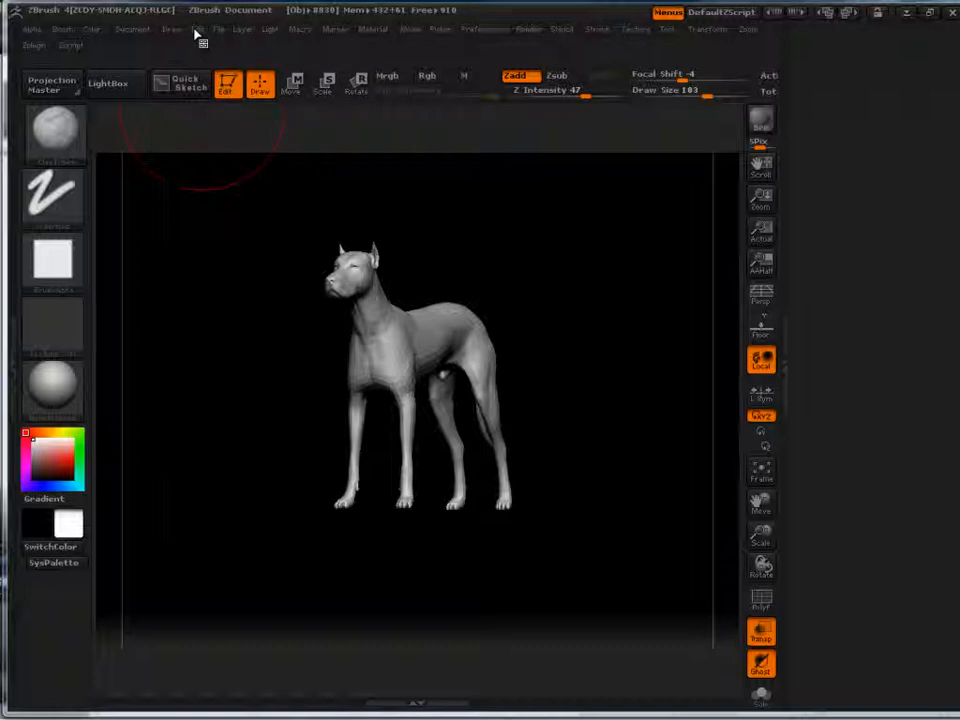
left_click(197, 32)
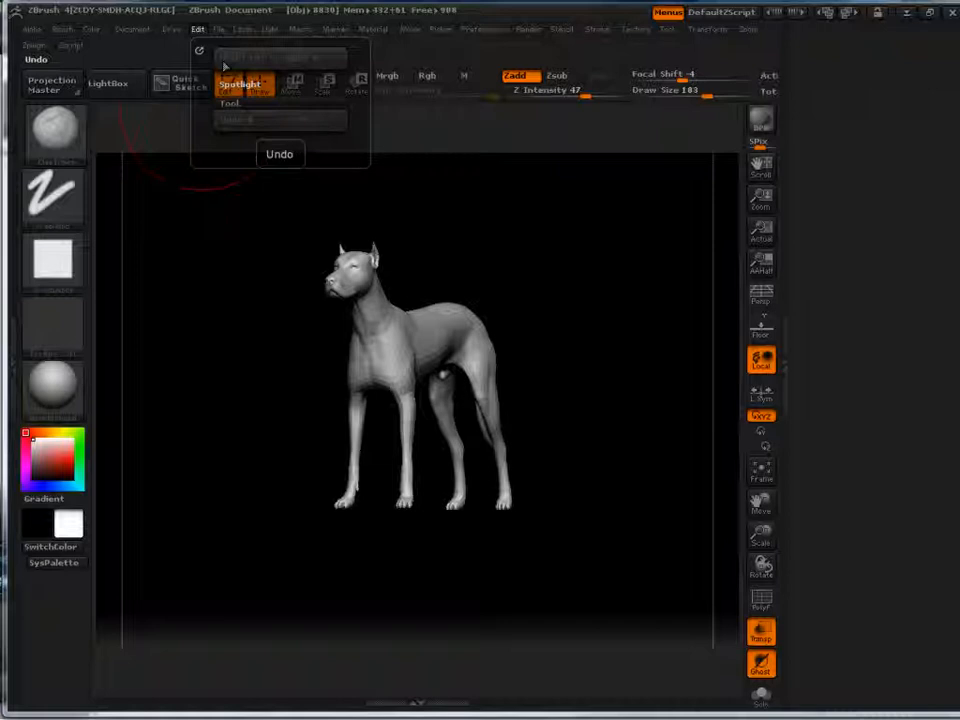
Step: Examine the File palette's project options and its Tool Mesh section, collapsing that section again
left_click(218, 30)
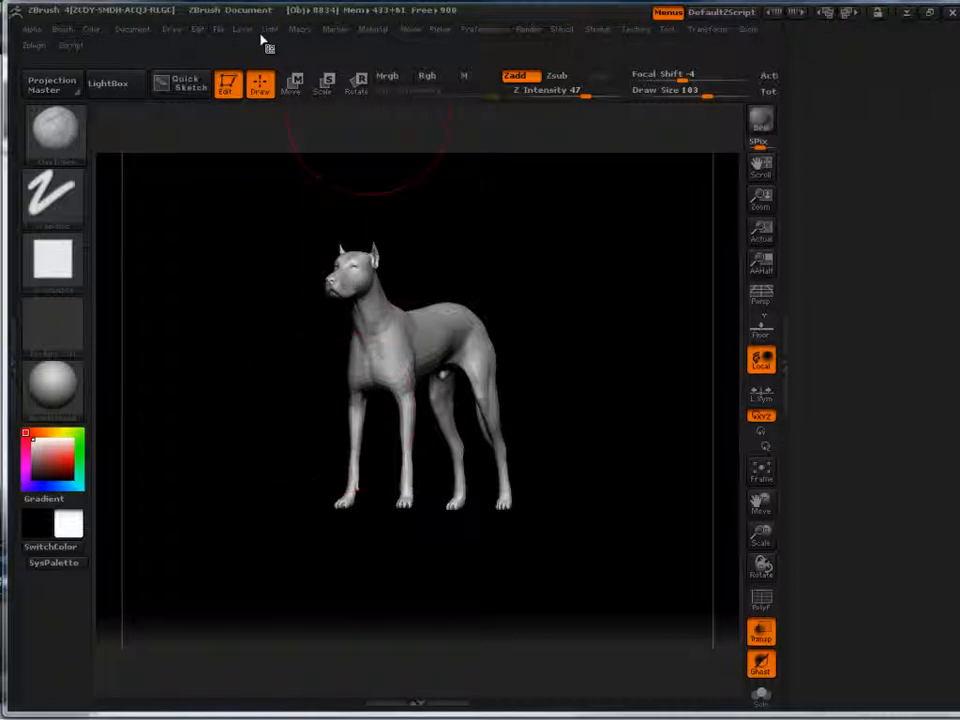
left_click(220, 32)
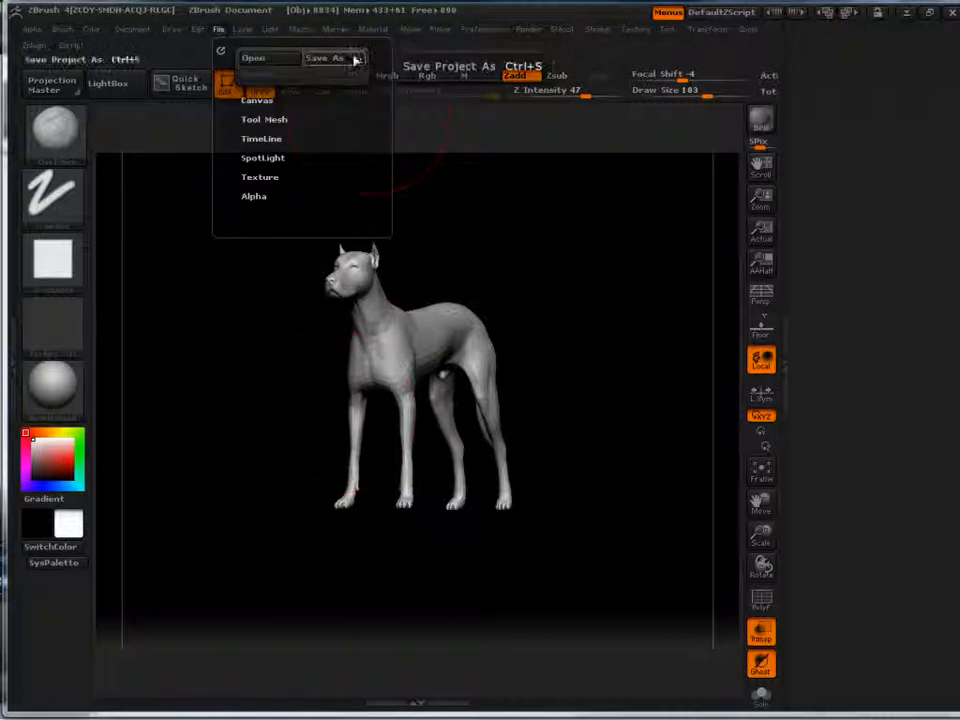
left_click(262, 119)
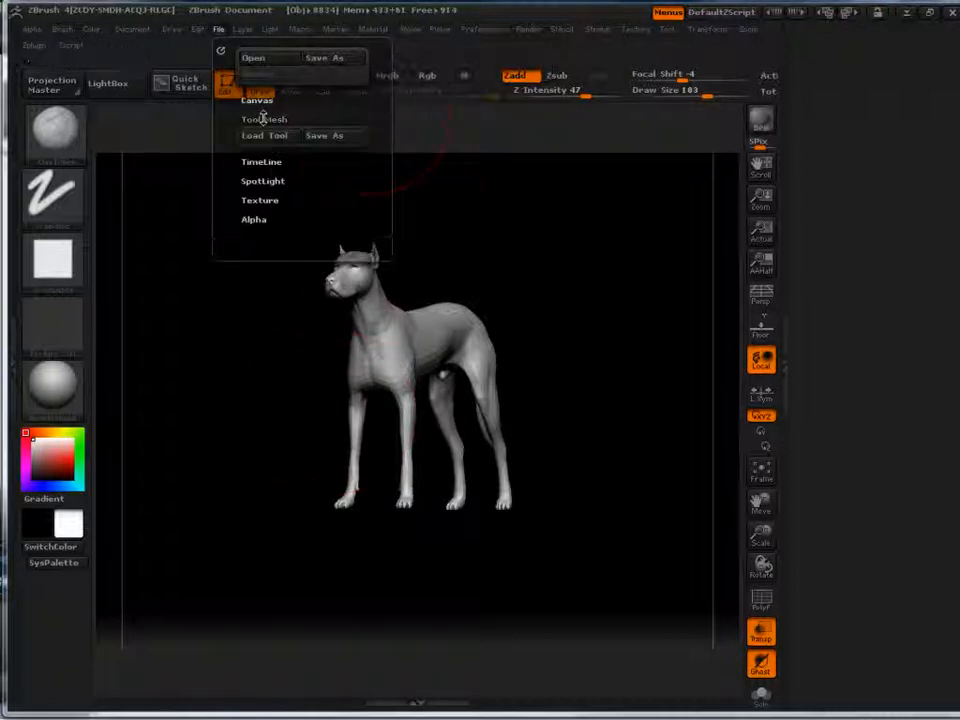
left_click(262, 119)
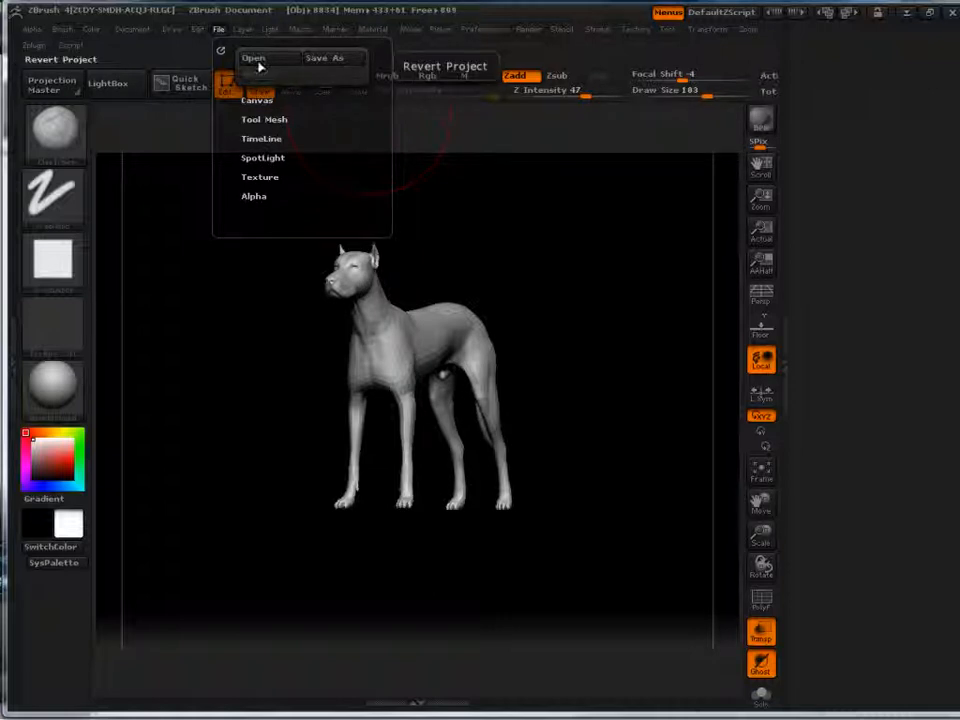
Step: Look over the Layer palette and shift the light's placement slightly up and to the left on the Light palette's preview sphere
left_click(247, 31)
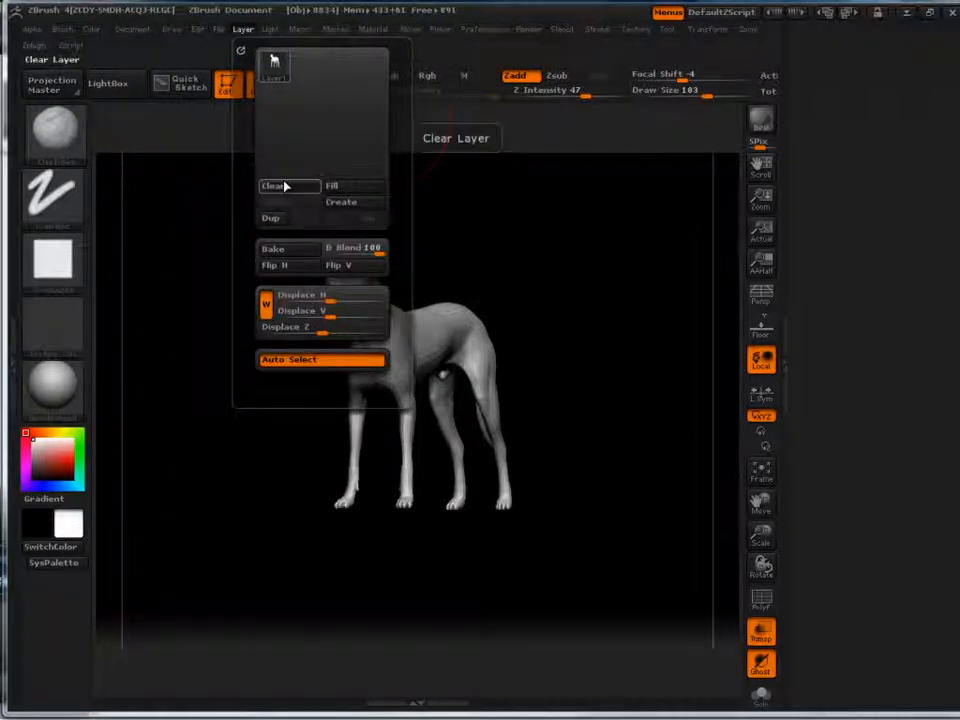
left_click(270, 32)
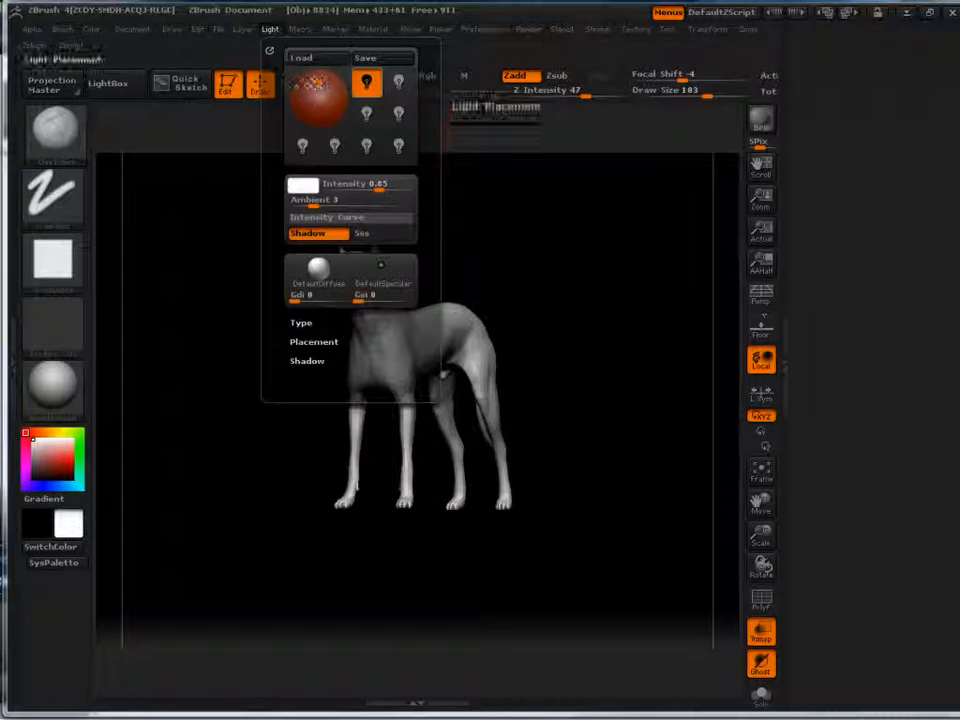
mouse_move(311, 90)
left_mouse_down()
mouse_move(326, 94)
mouse_move(305, 84)
left_mouse_up()
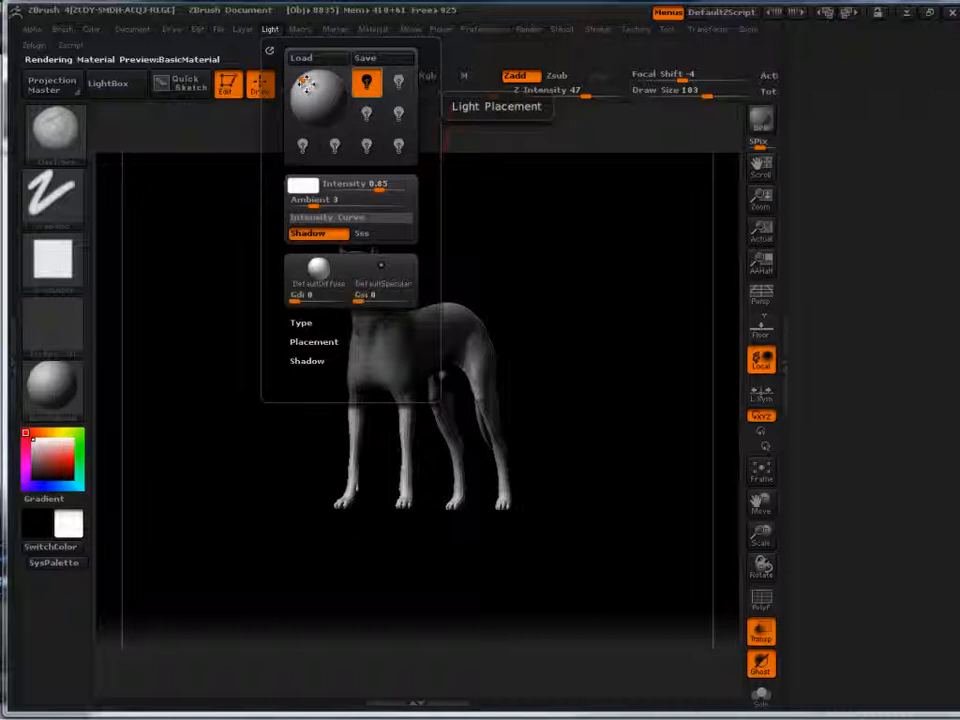
Step: Look through the Macro, Marker and Material palettes, including the material's shader and modifier settings
left_click(297, 32)
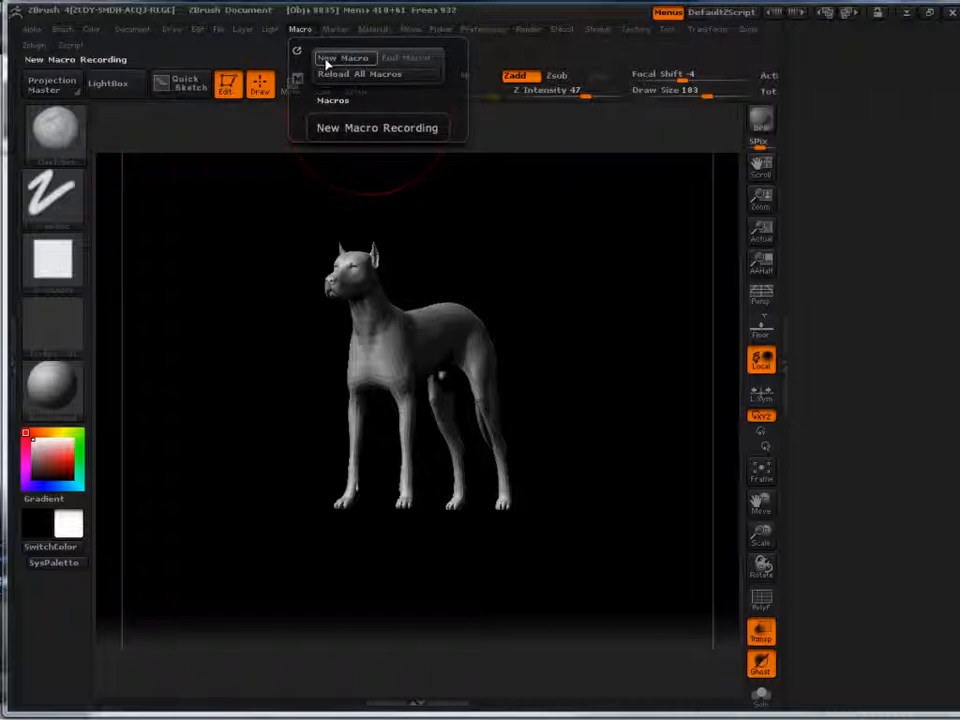
mouse_move(340, 32)
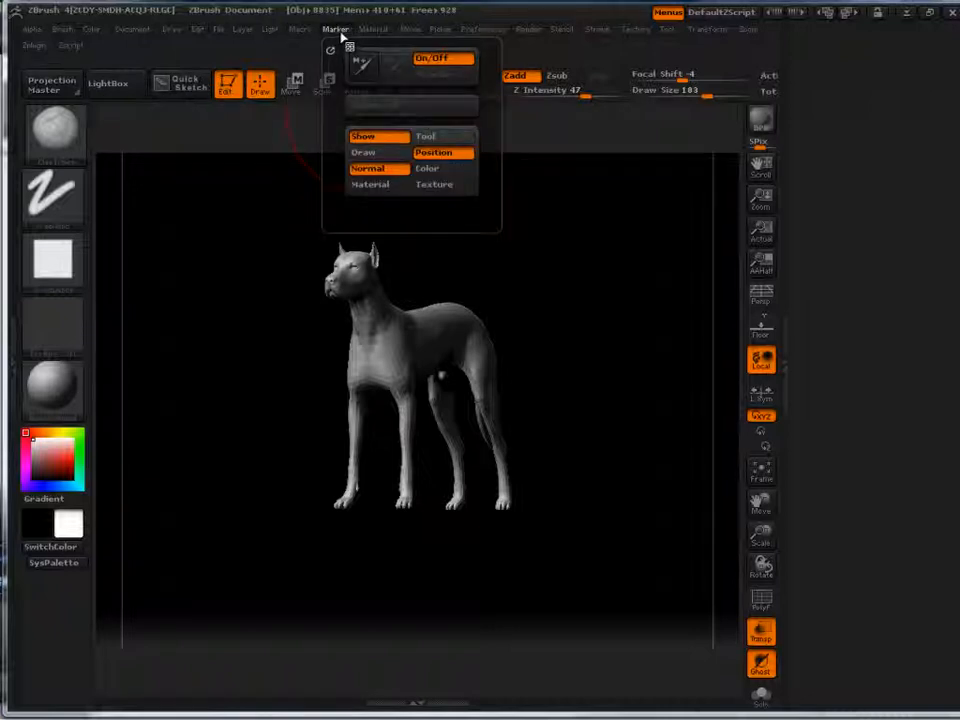
mouse_move(372, 32)
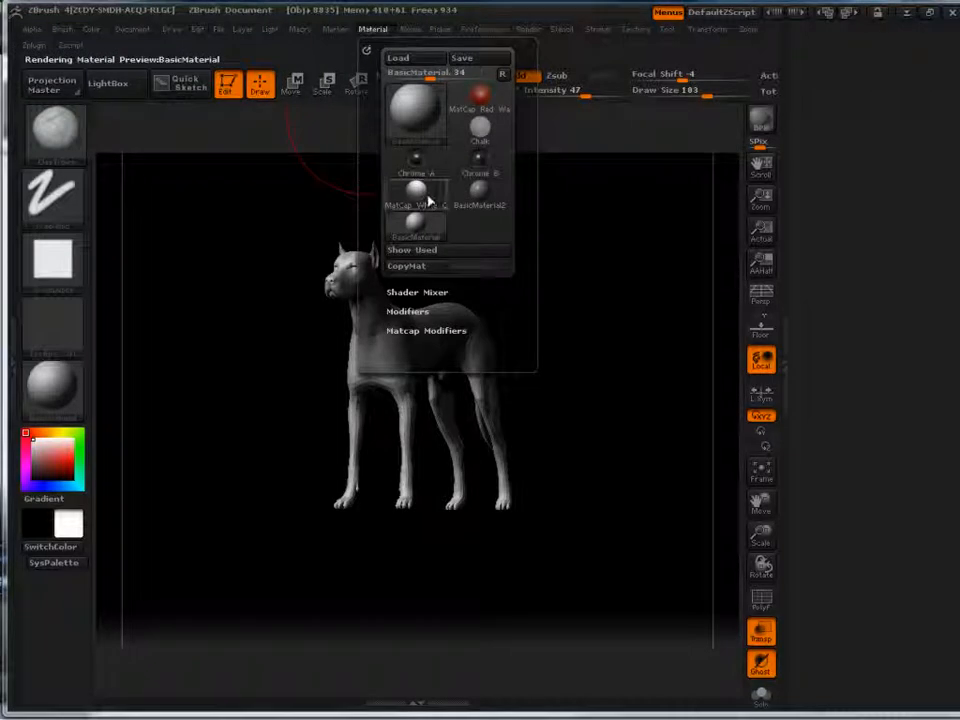
left_click(417, 292)
scroll(417, 314, "down", 5)
scroll(527, 343, "up", 8)
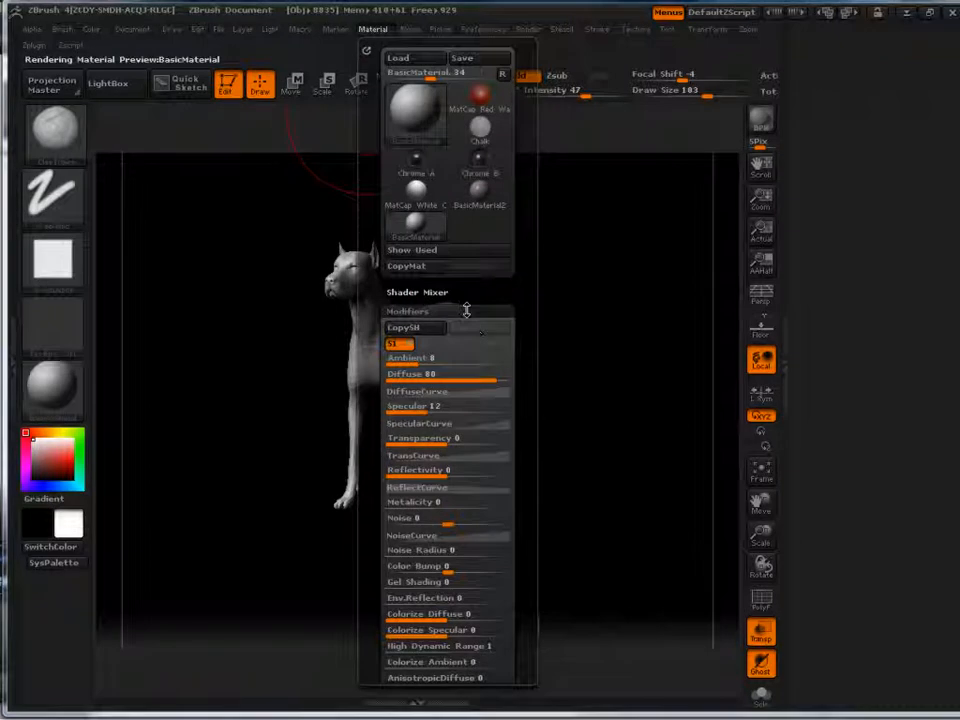
Step: Show the animation timeline above the canvas from the Movie palette's TimeLine settings and hide it again
left_click(410, 30)
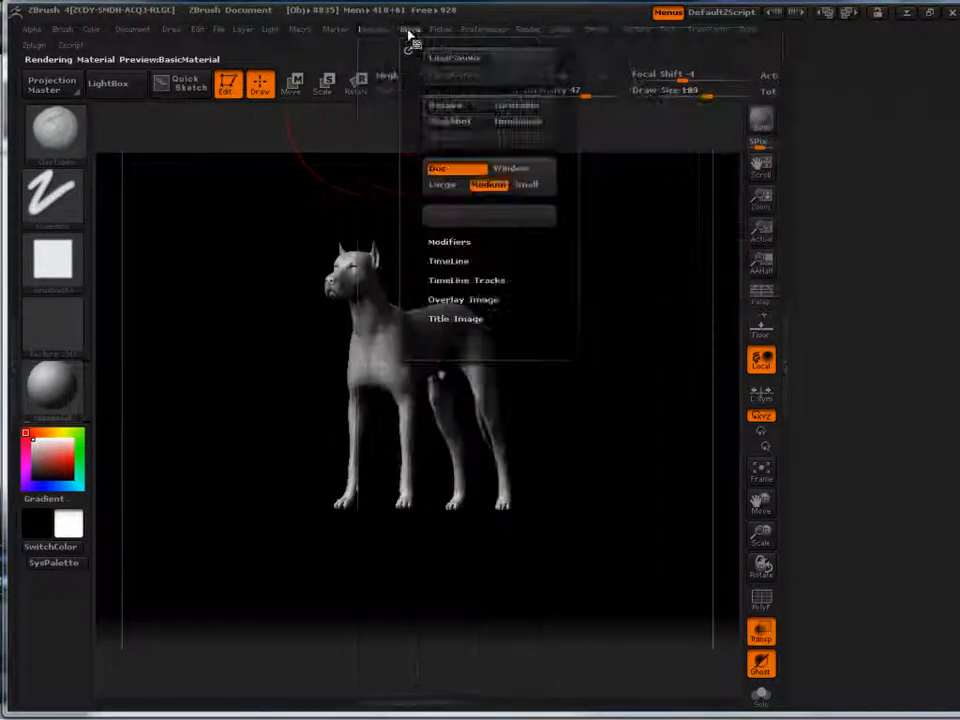
left_click(459, 261)
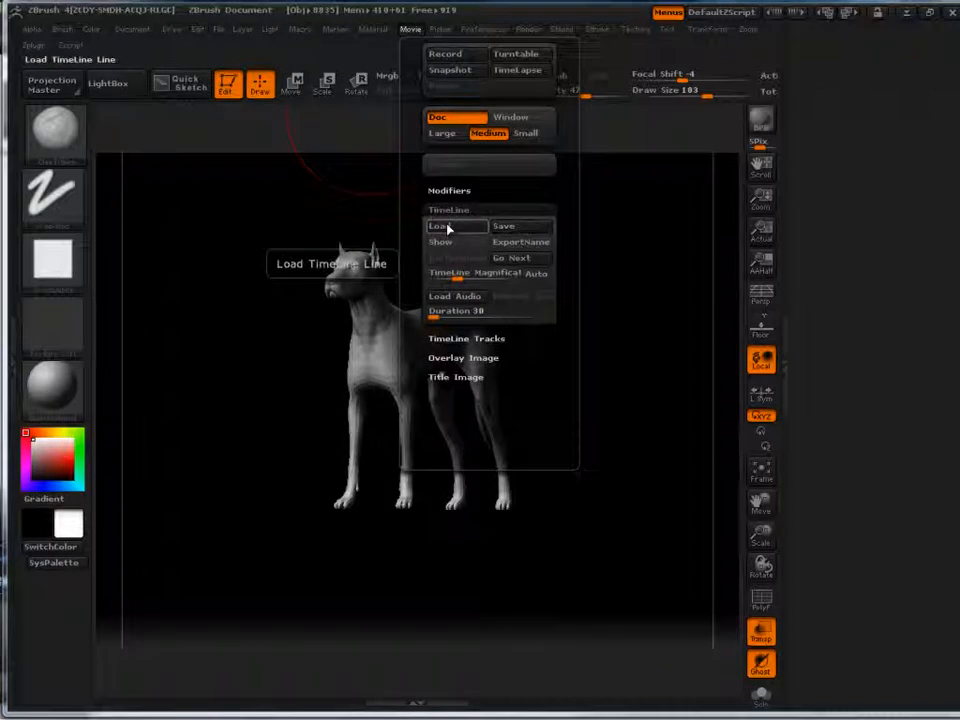
left_click(442, 244)
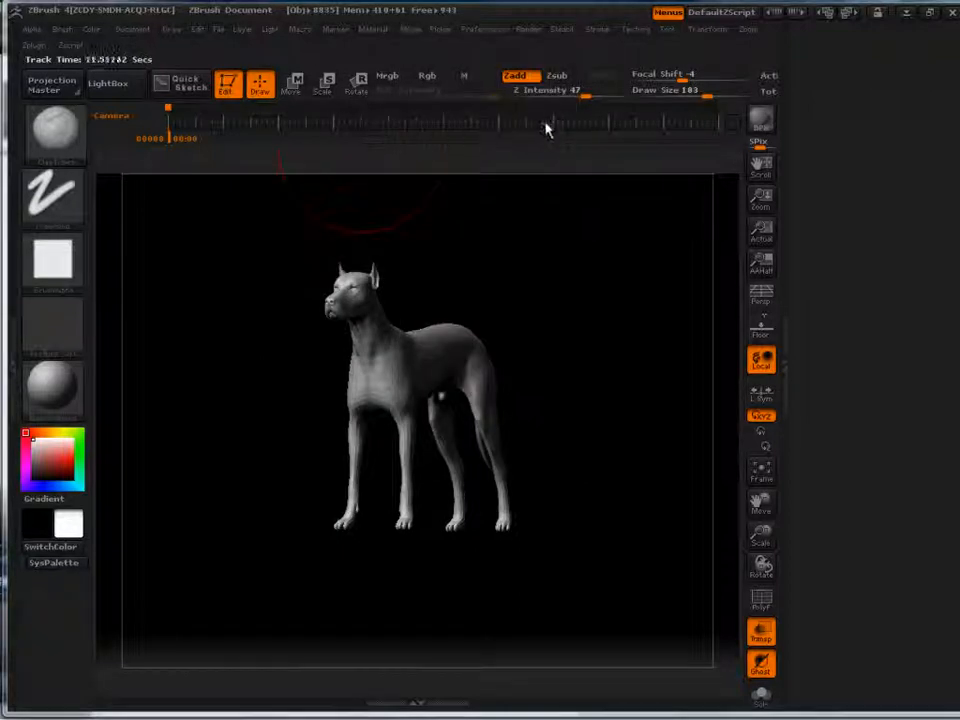
left_click(410, 29)
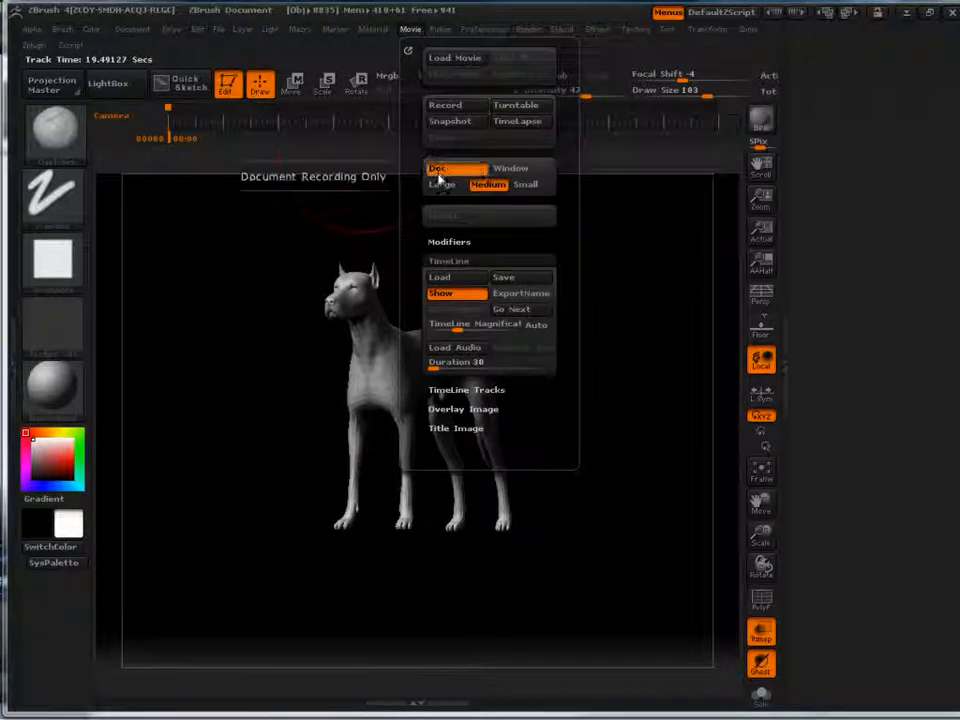
left_click(444, 293)
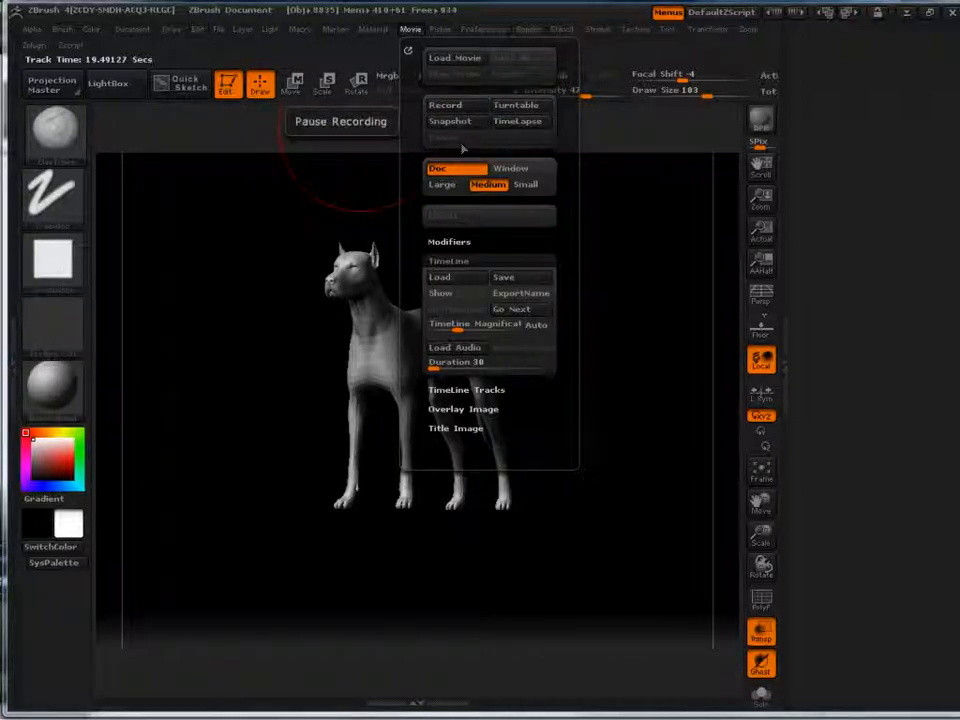
Step: Look over the Picker, Preferences, Render and Stencil palettes to see what options each one holds
left_click(439, 33)
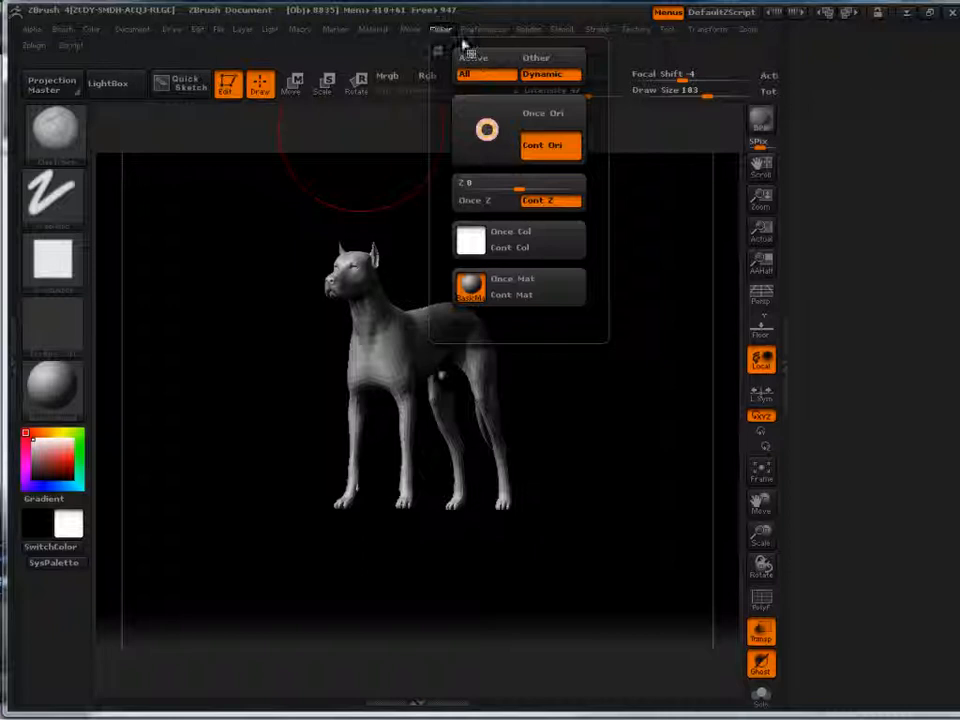
left_click(496, 37)
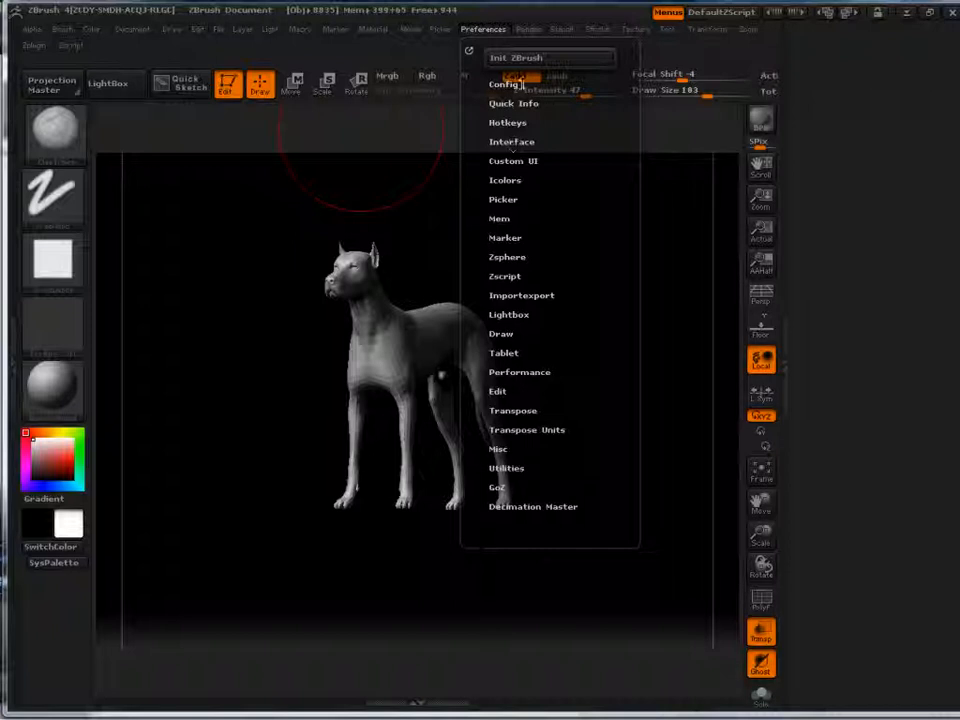
left_click(529, 30)
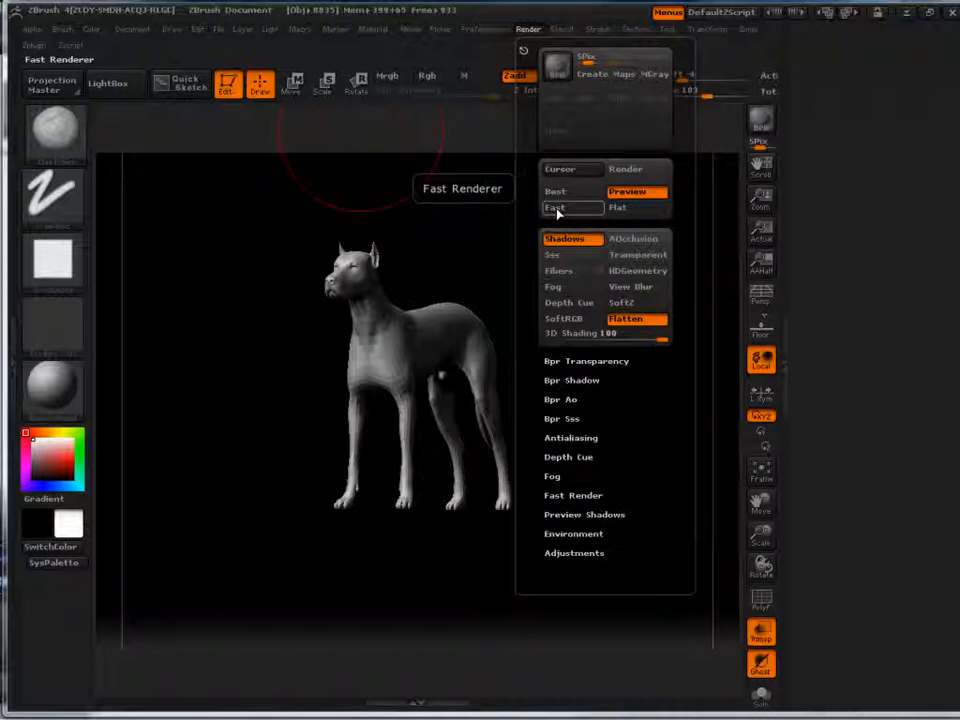
left_click(560, 29)
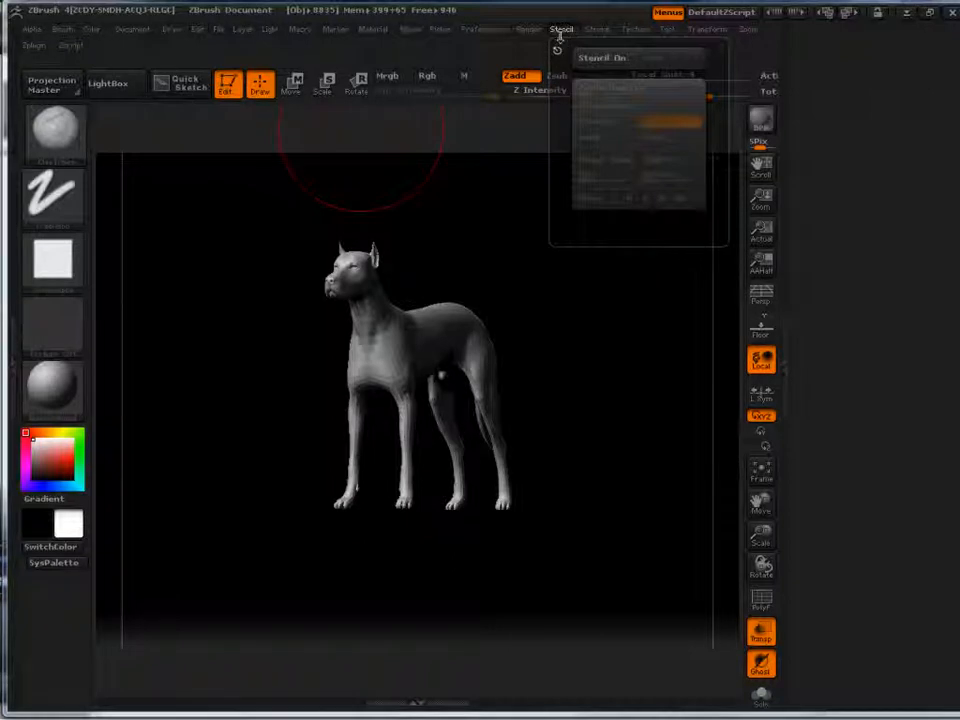
Step: Compare the Stroke palette and its LazyMouse settings with the current stroke selector, and look over the Texture palette
left_click(600, 29)
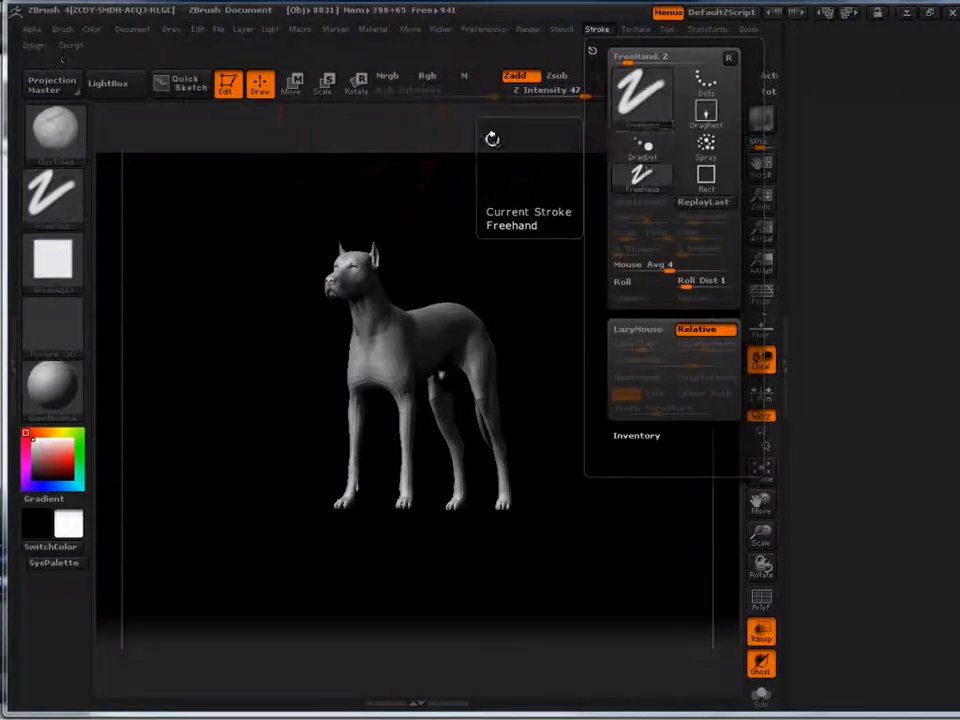
left_click(58, 195)
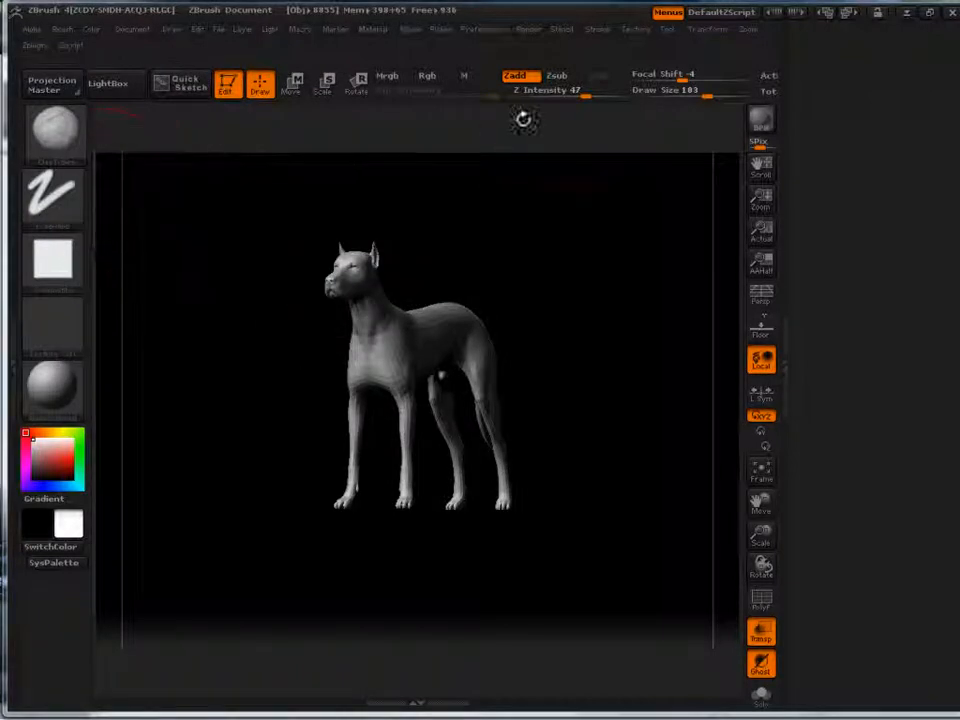
left_click(600, 30)
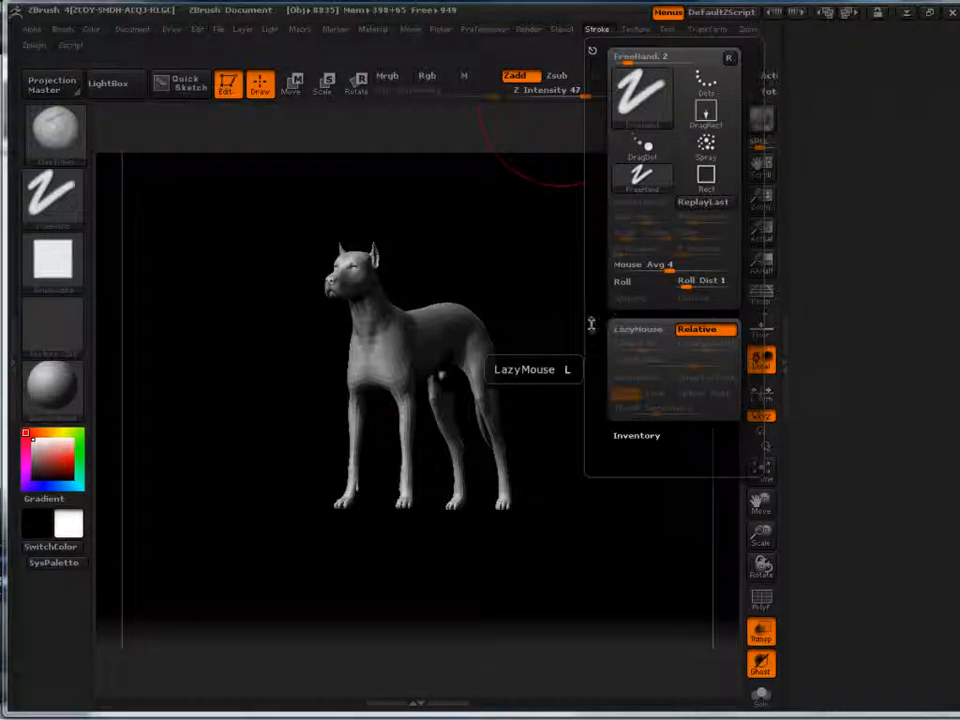
left_click(52, 193)
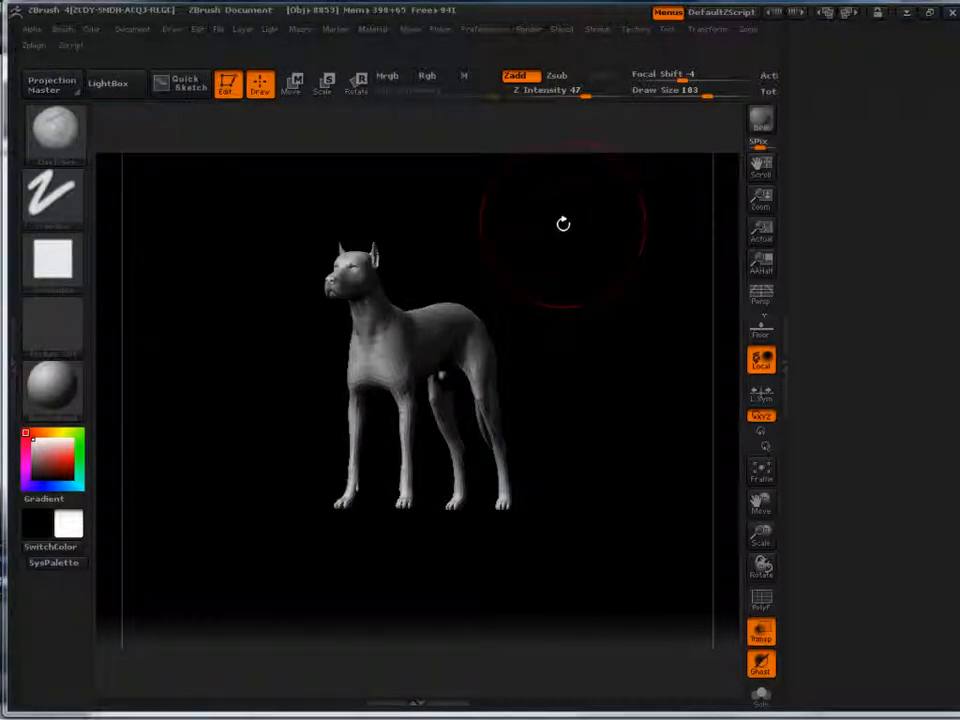
left_click(639, 33)
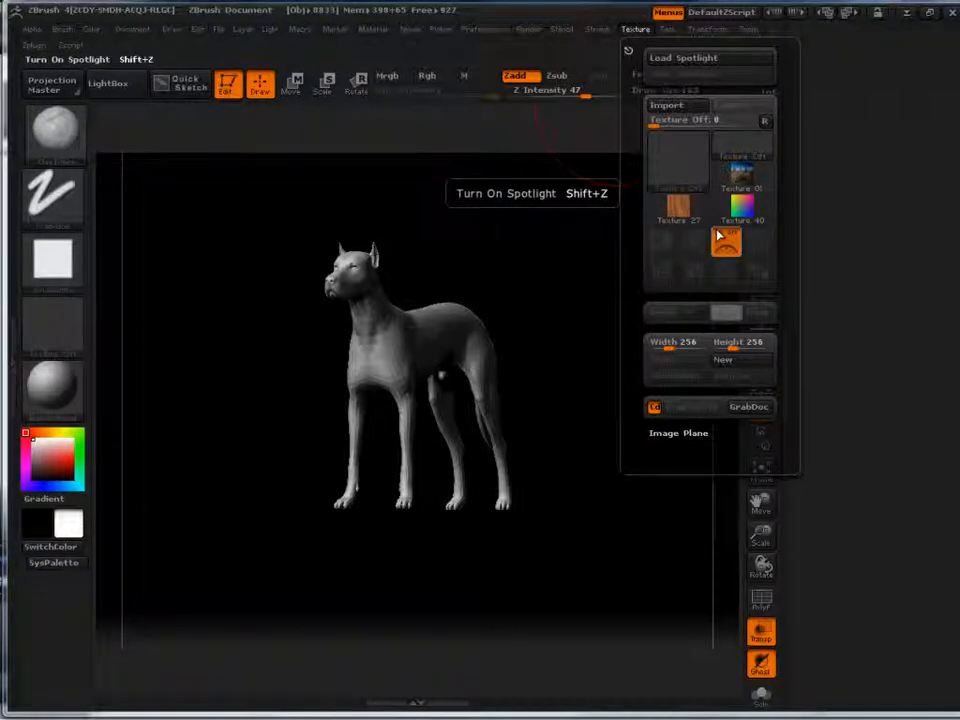
Step: Dock the Tool palette in the tray beside the canvas and bring its uppermost options into view
left_click(666, 31)
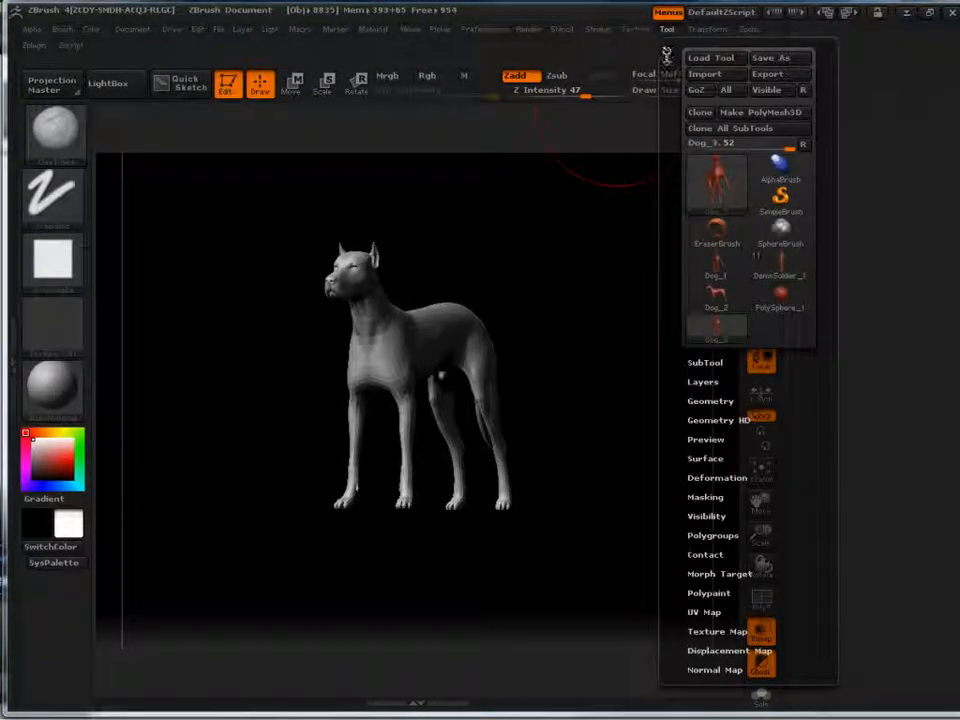
left_click(667, 50)
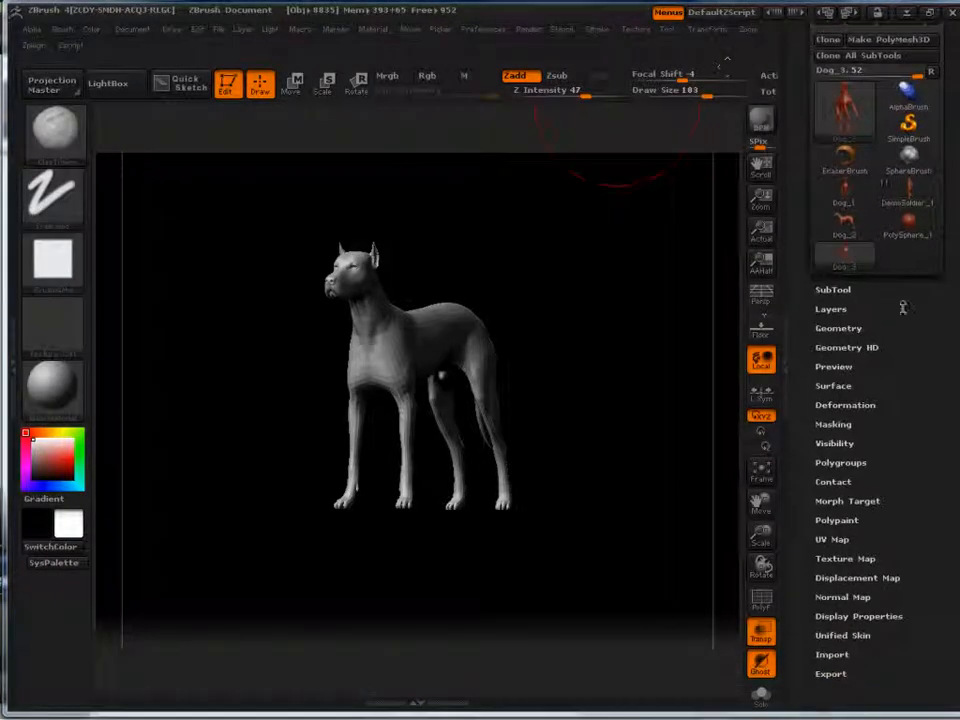
left_click_drag(904, 310, 904, 388)
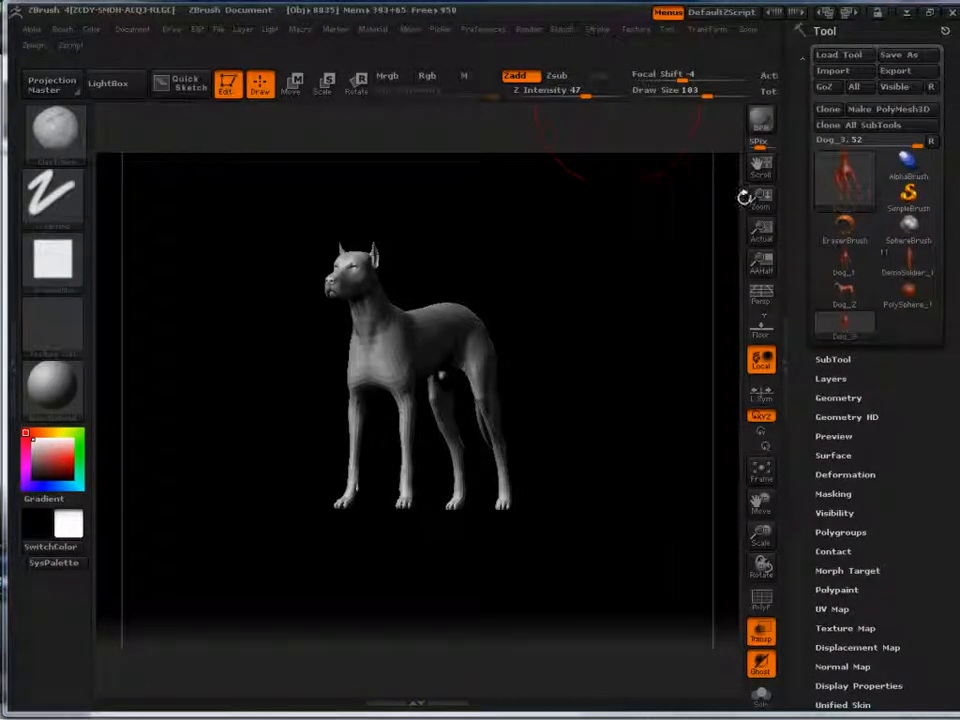
Step: Switch the active tool to DemoSoldier_1 and inspect its SubTool list, collapsing the list again
left_click_drag(510, 226, 396, 240)
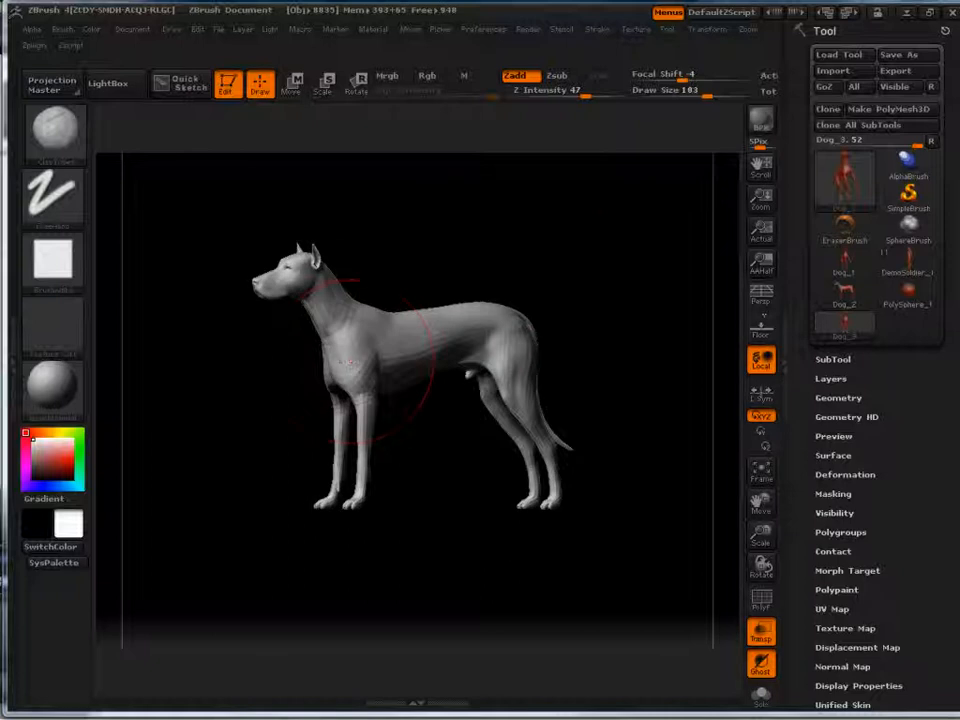
left_click_drag(558, 322, 591, 285)
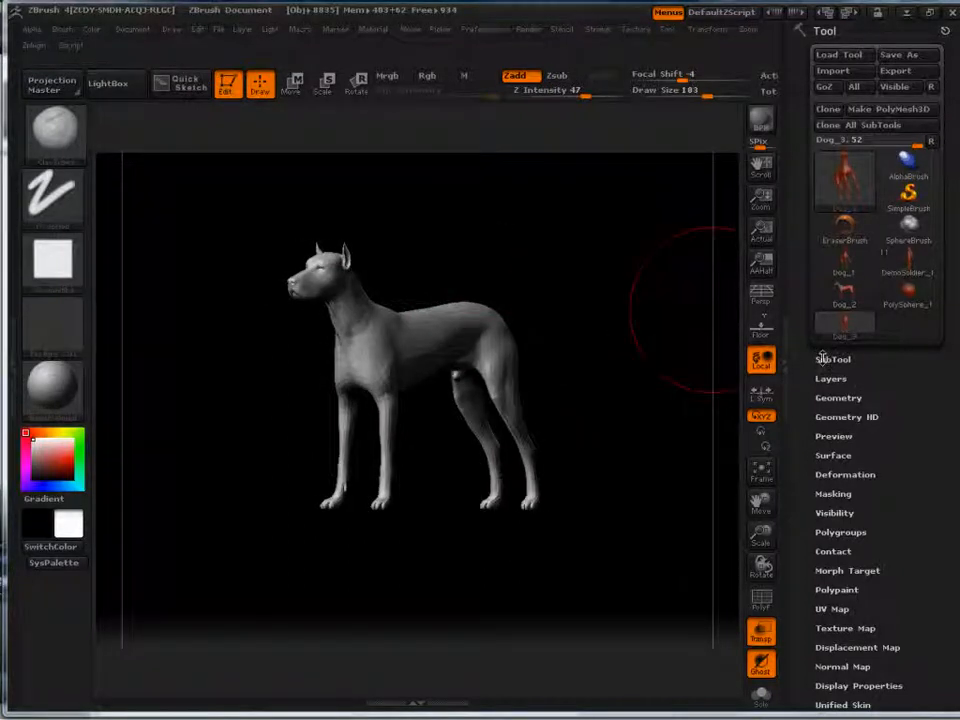
left_click(898, 262)
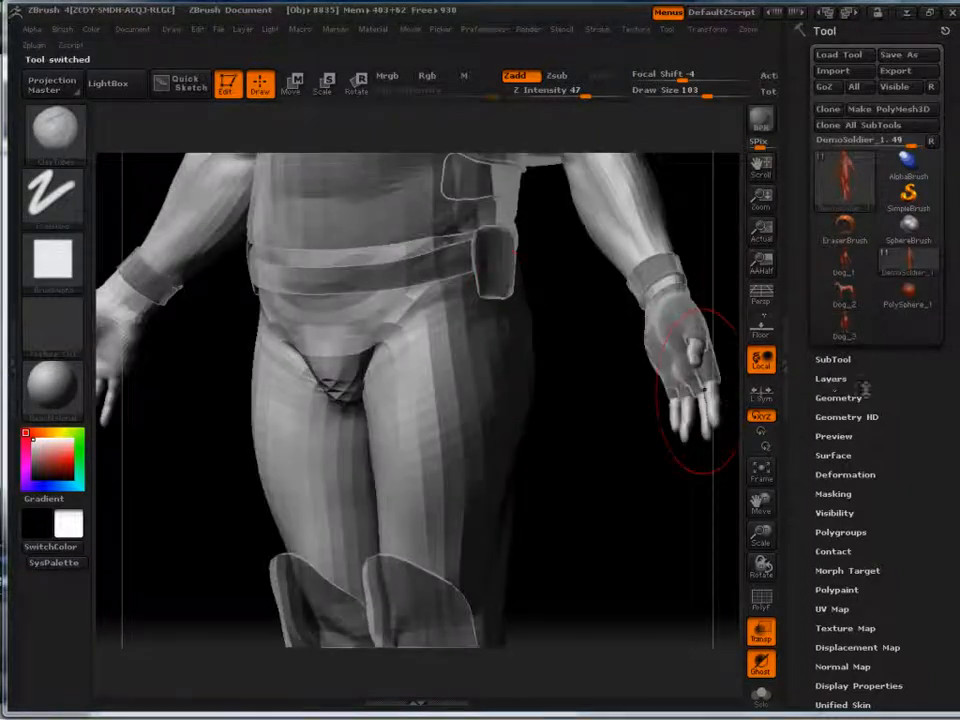
left_click(836, 360)
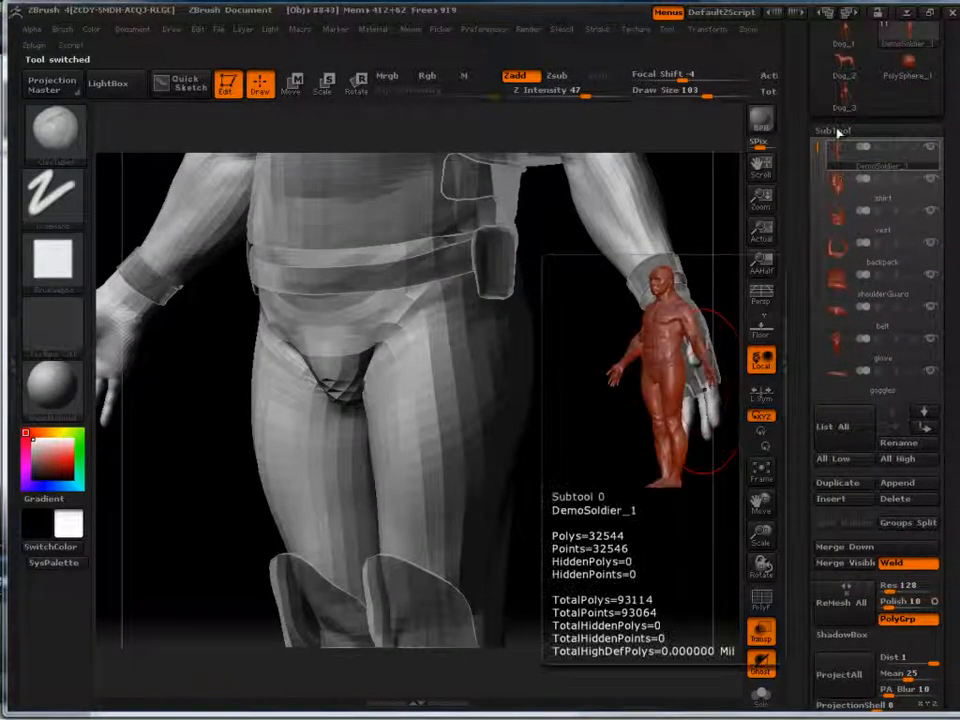
left_click(834, 112)
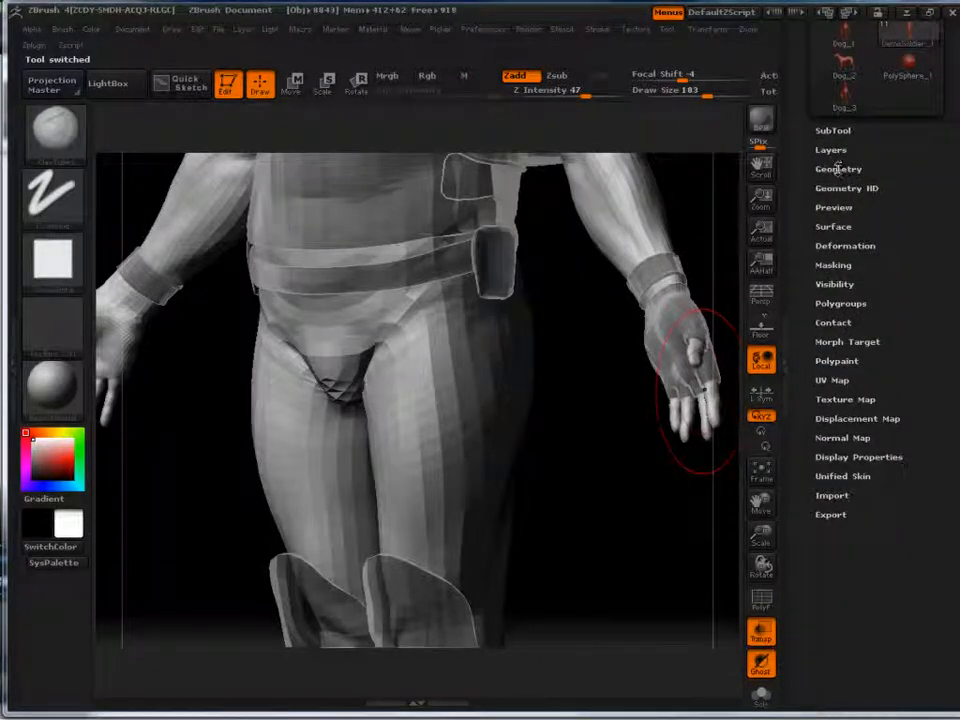
Step: Expand the Tool palette's Geometry section and switch the active tool to Dog_2
left_click(838, 169)
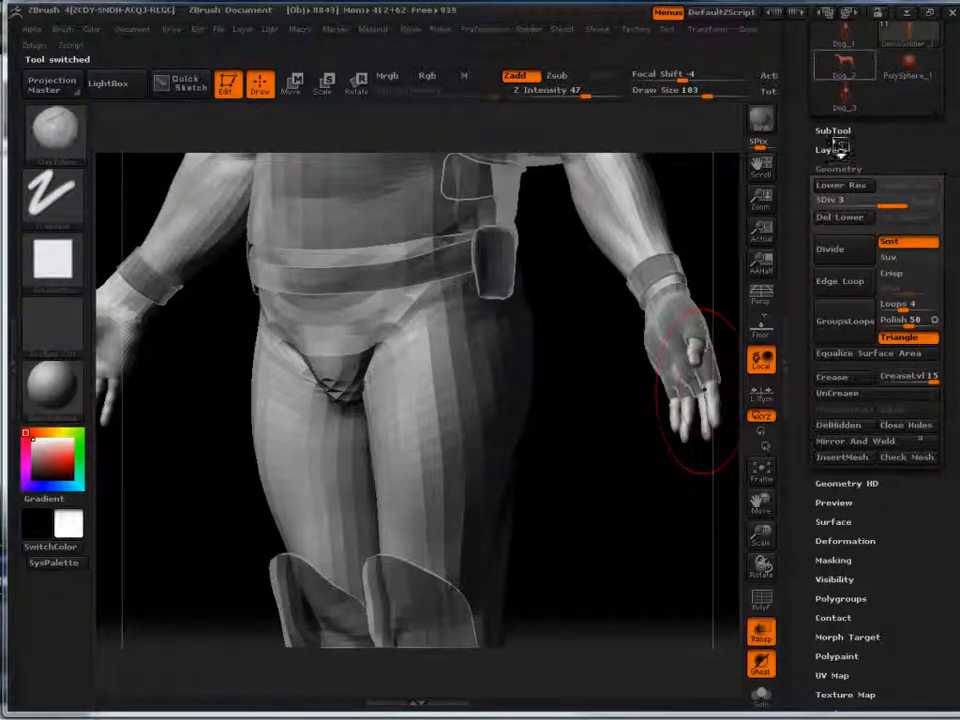
left_click(843, 65)
left_click_drag(624, 238, 643, 342)
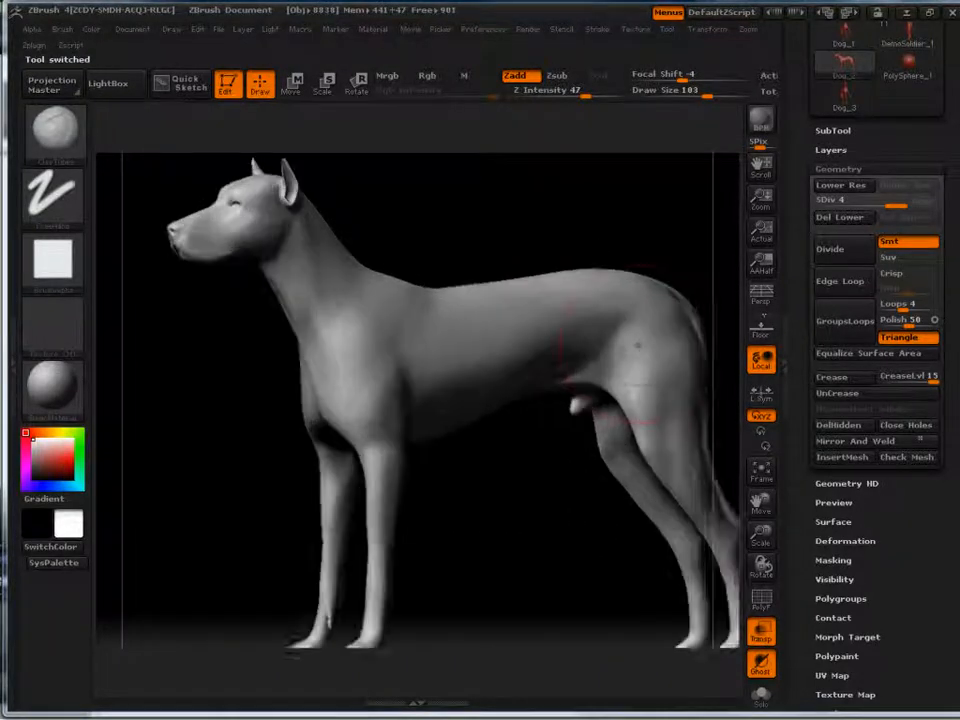
Step: Divide the dog mesh once with Smt enabled to add subdivision level 5
left_click_drag(545, 487, 527, 476, "alt")
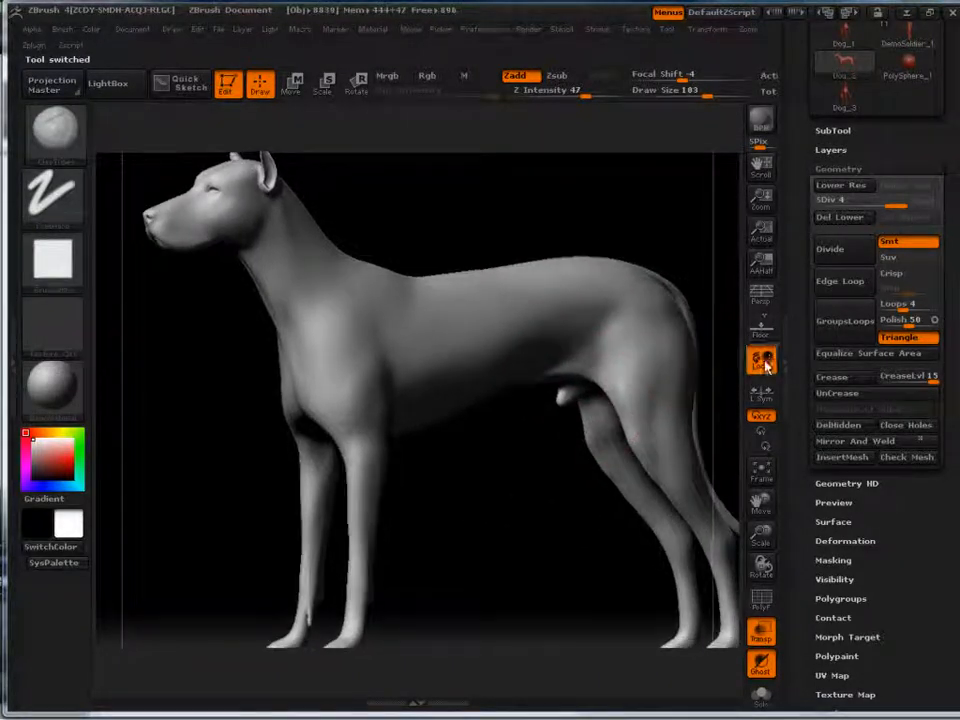
mouse_move(885, 198)
left_mouse_down()
mouse_move(825, 202)
mouse_move(888, 202)
left_mouse_up()
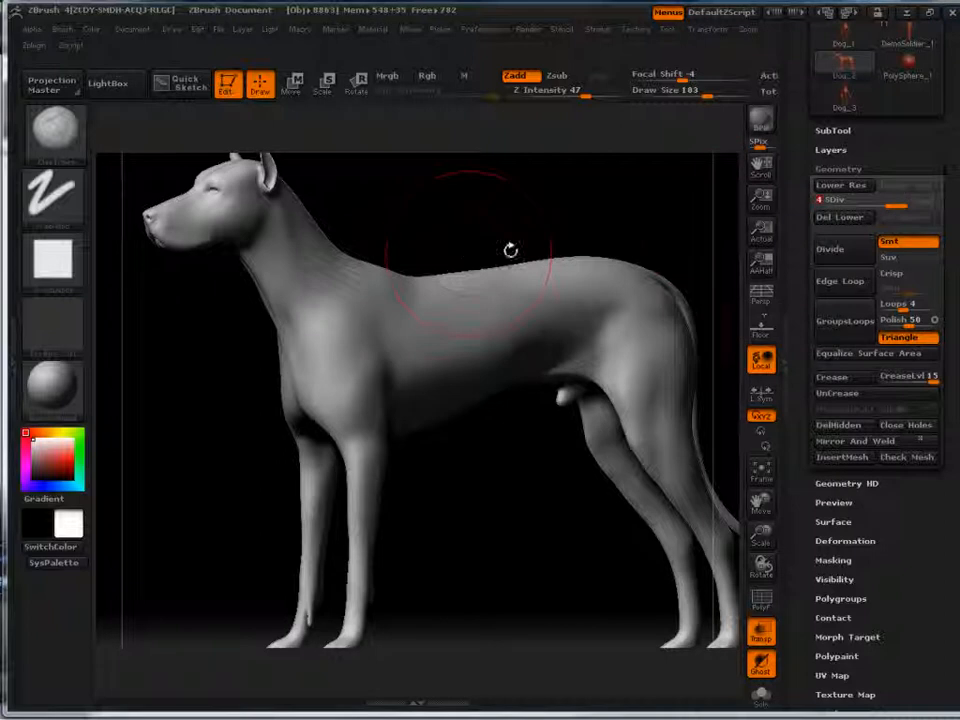
left_click(846, 257)
key("ctrl+d")
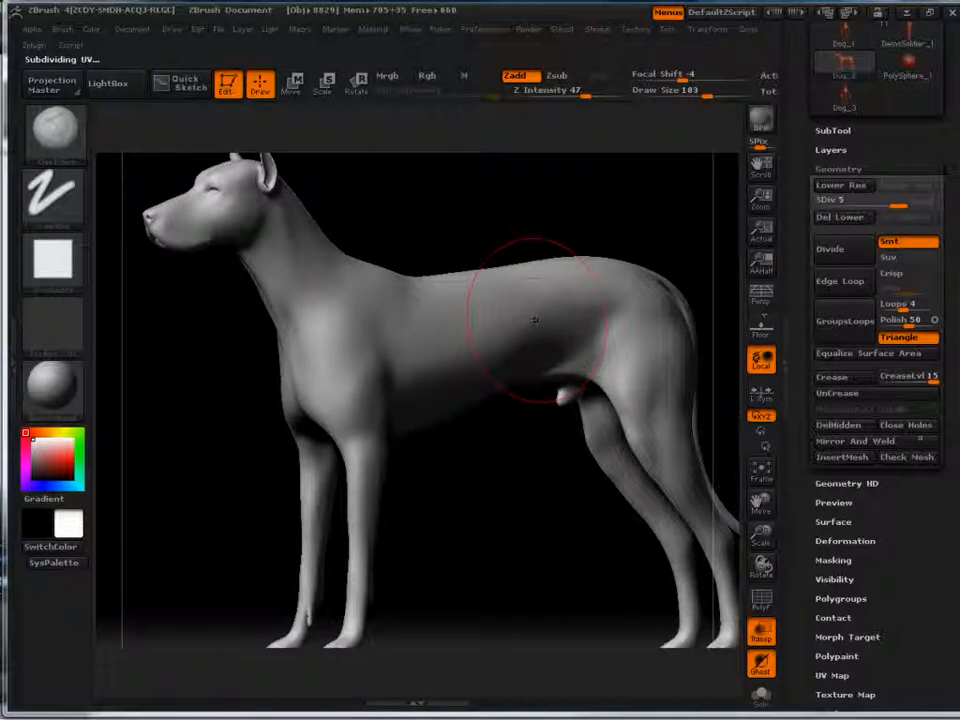
Step: Compare the dog's subdivision levels by dropping to level 1, going up to level 4 and returning to level 1
left_click_drag(862, 202, 822, 201)
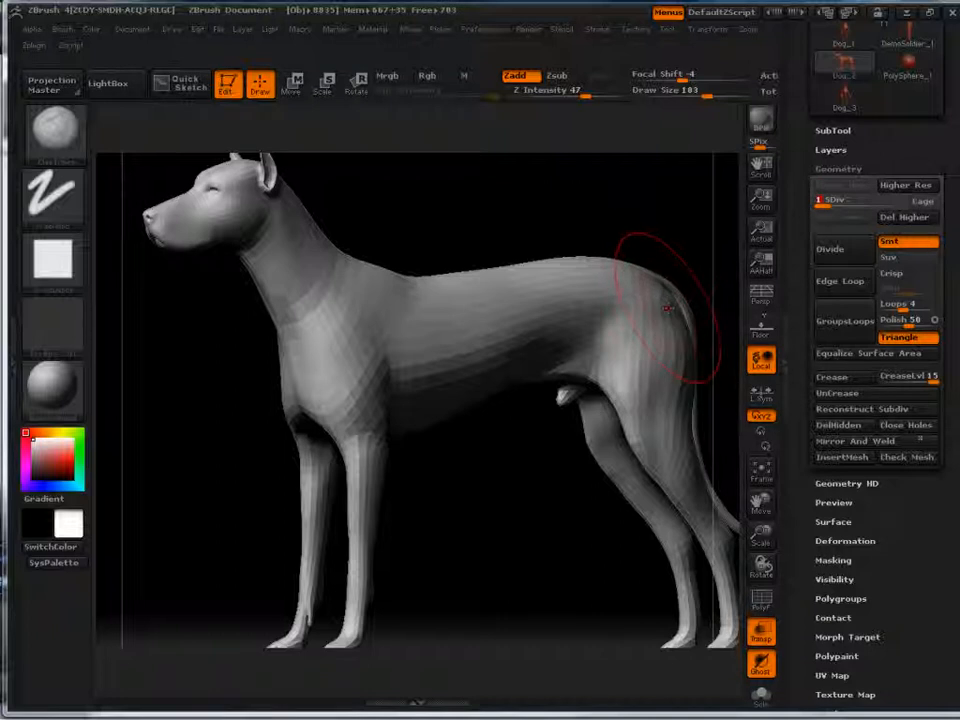
key("d")
key("d")
key("d")
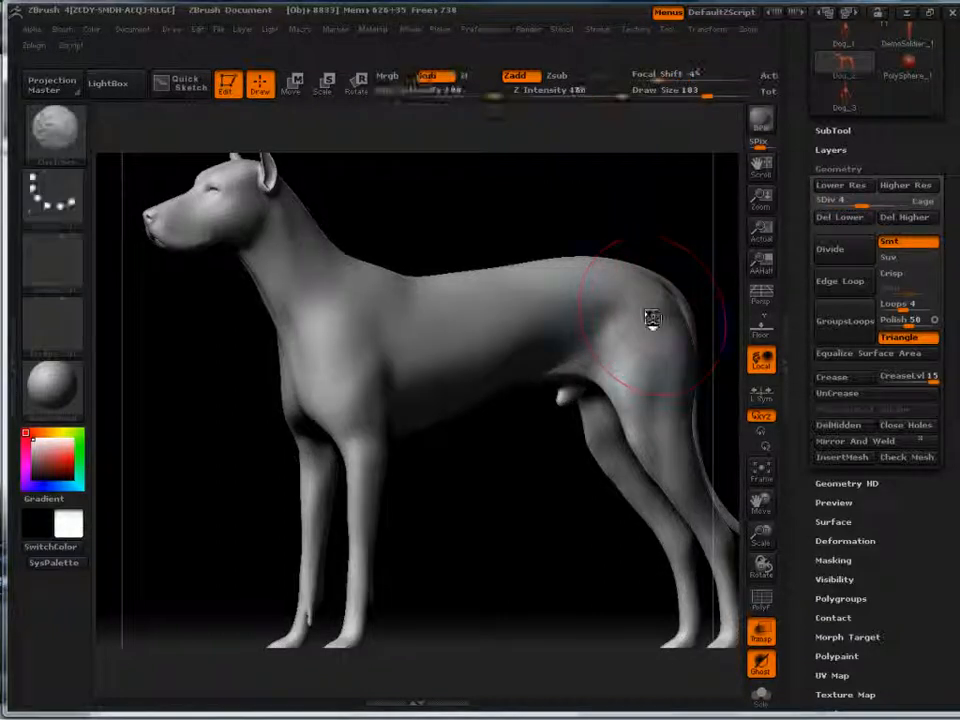
key("shift+d")
key("shift+d")
key("shift+d")
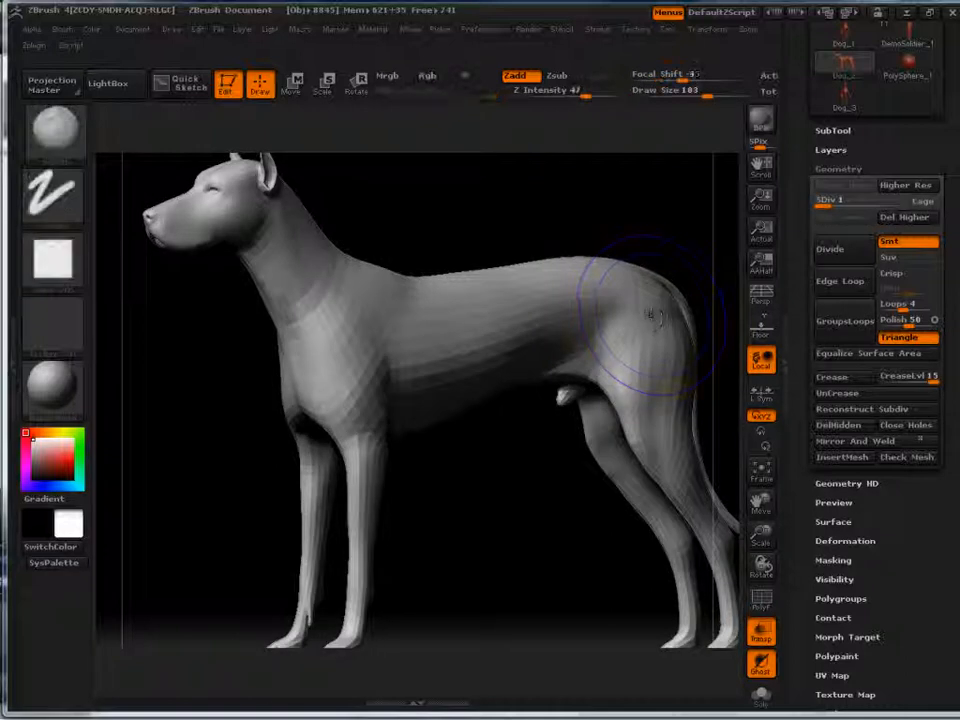
Step: Step the dog back up to subdivision level 5
key("d")
key("d")
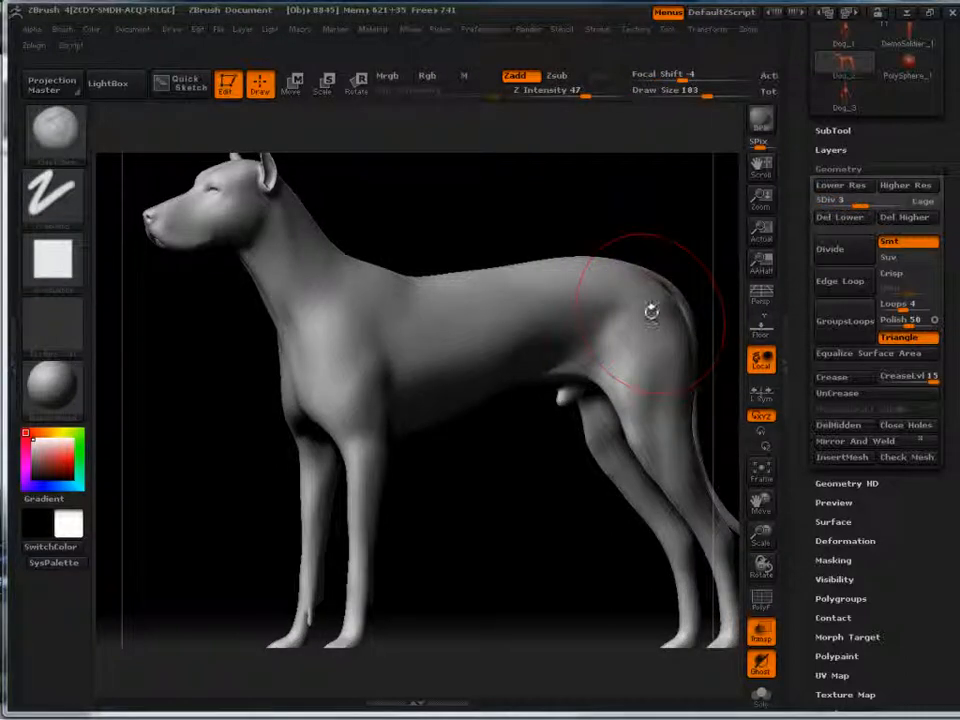
key("ctrl+d")
key("d")
key("d")
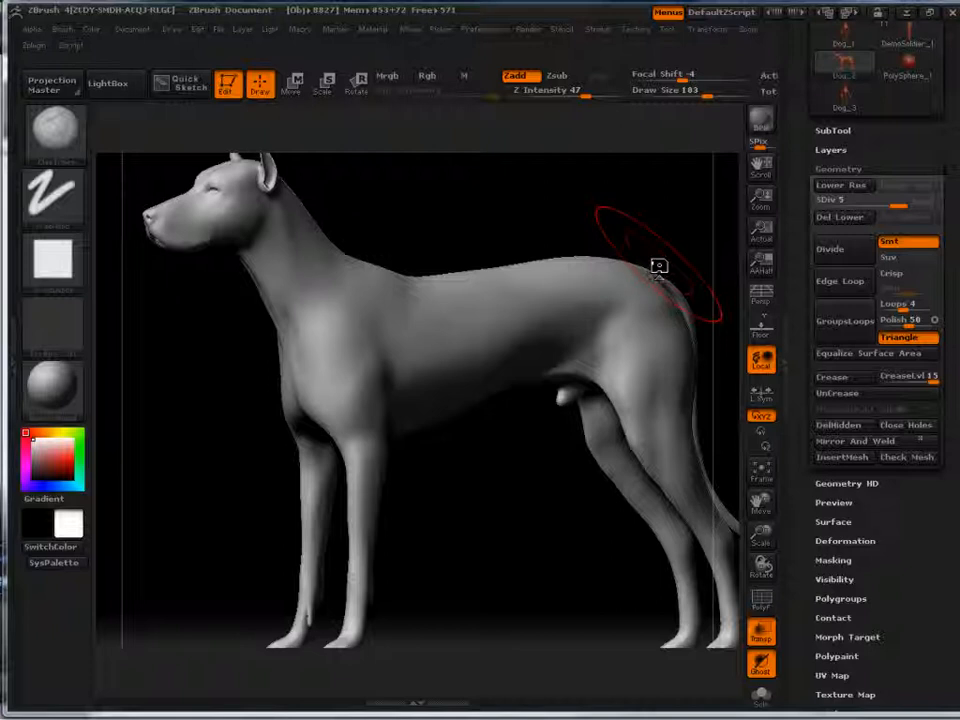
Step: Collapse the Tool palette's Geometry section and briefly inspect the Masking, Displacement Map and Normal Map sections
left_click(846, 167)
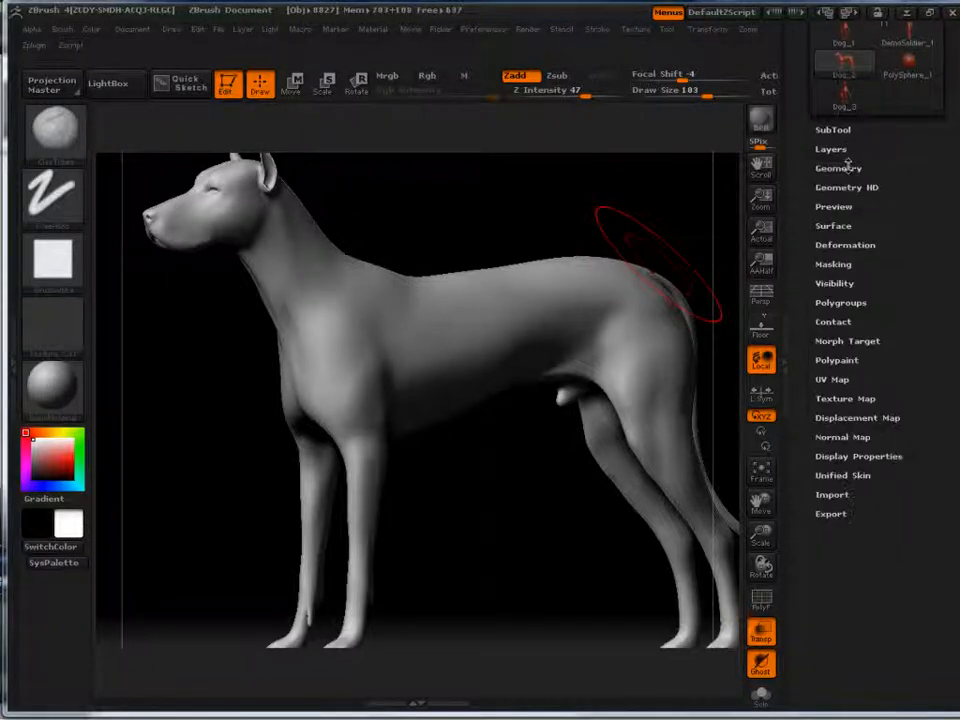
left_click(844, 264)
left_click(842, 264)
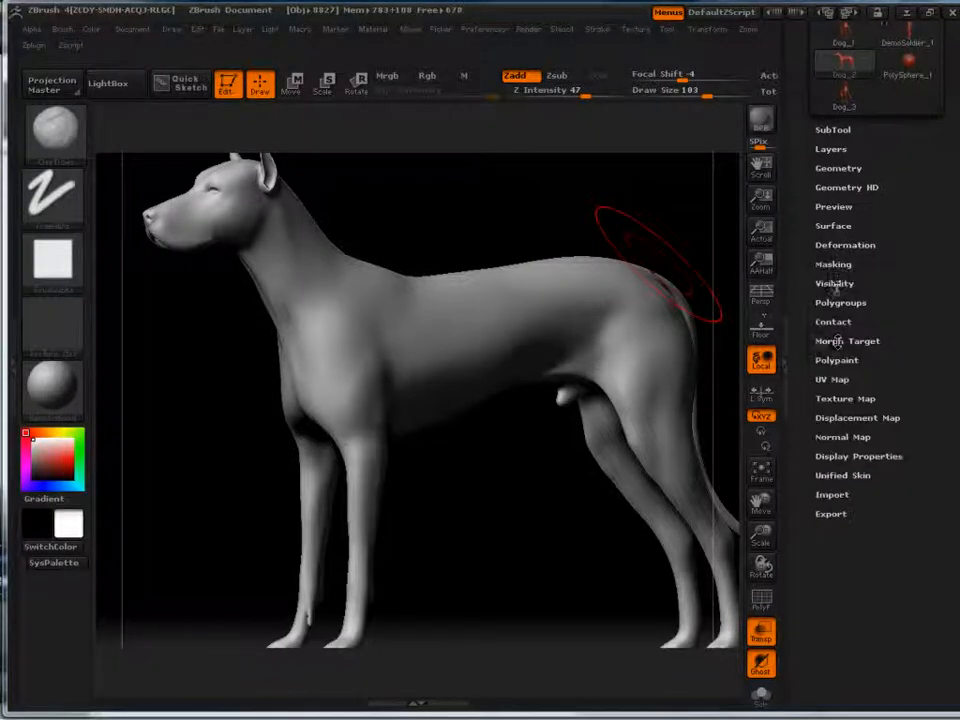
left_click(843, 418)
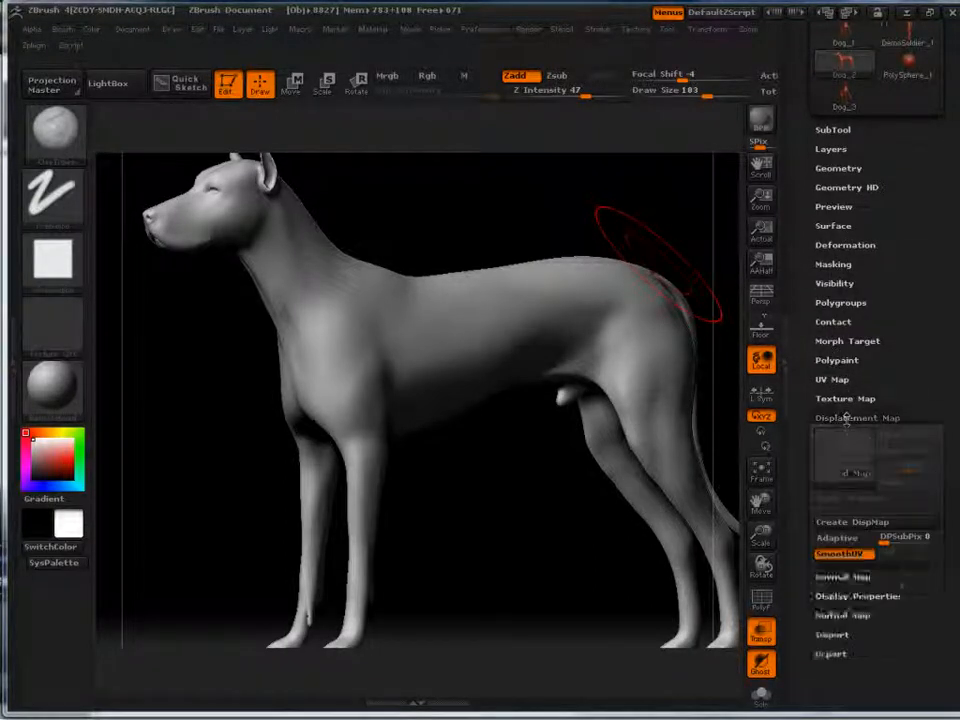
left_click(845, 419)
left_click(845, 437)
left_click(846, 438)
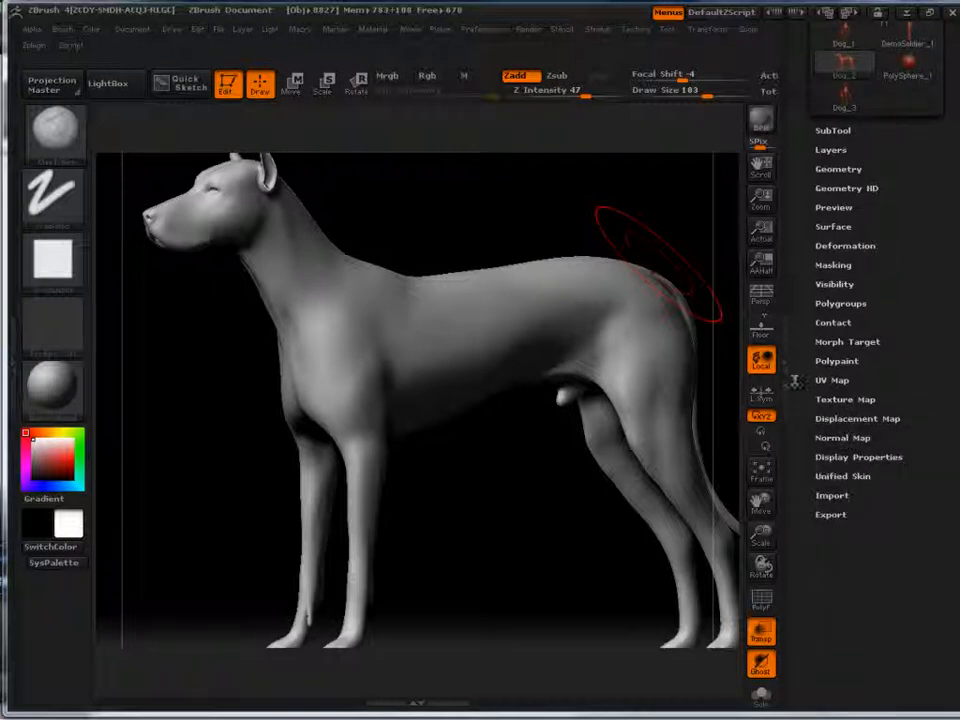
scroll(886, 330, "up", 5)
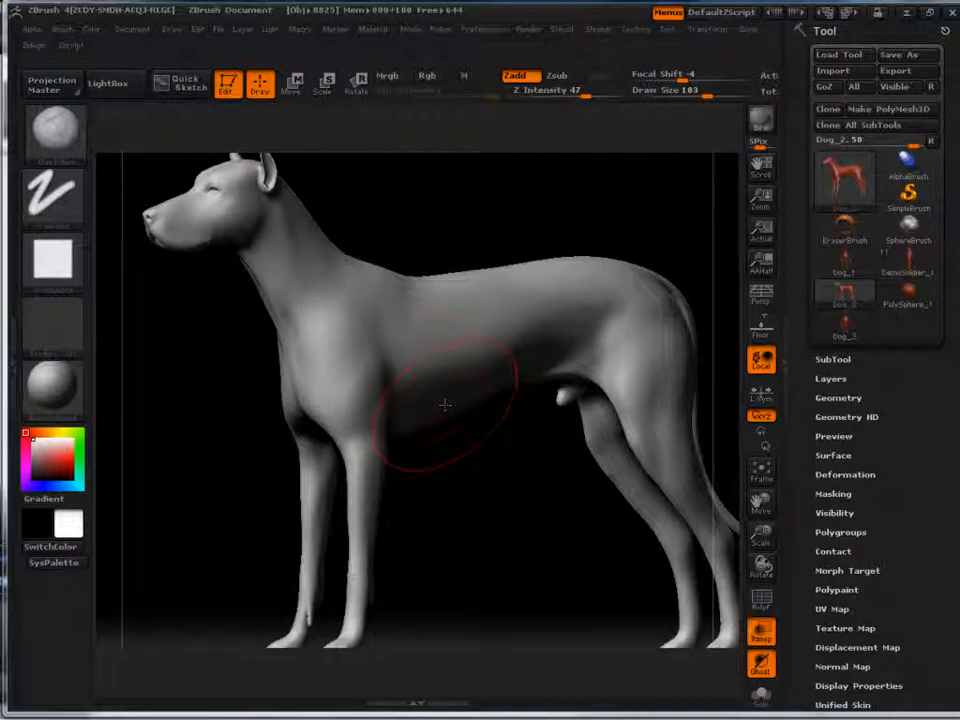
Step: Look over the Transform, Zoom, Zplugin and Zscript palettes, checking the Transpose Master plugin's options
left_click(706, 29)
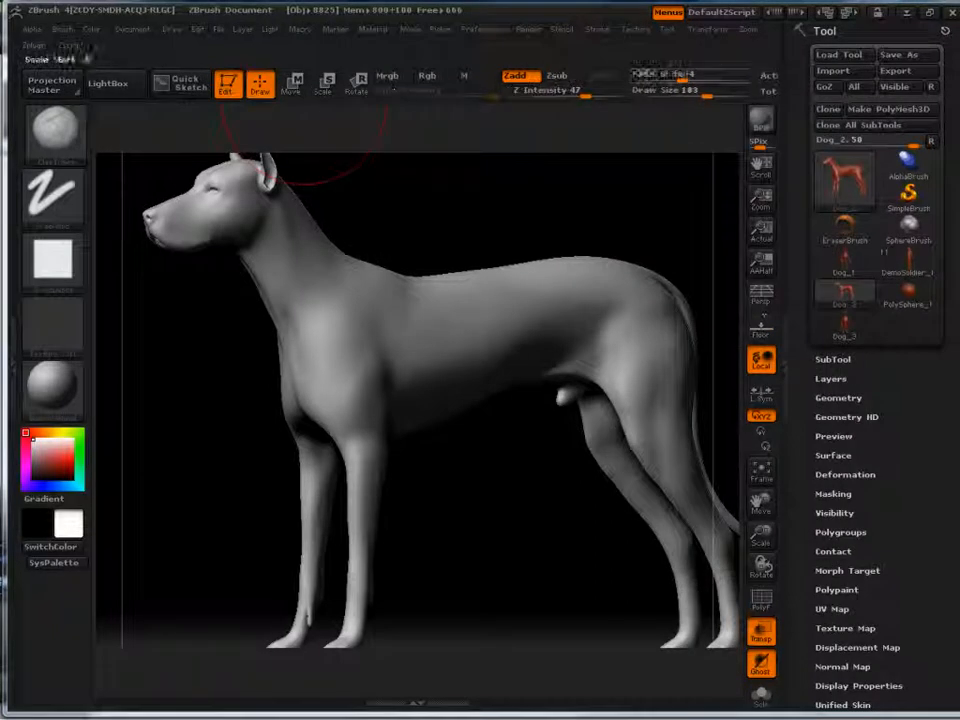
left_click(748, 30)
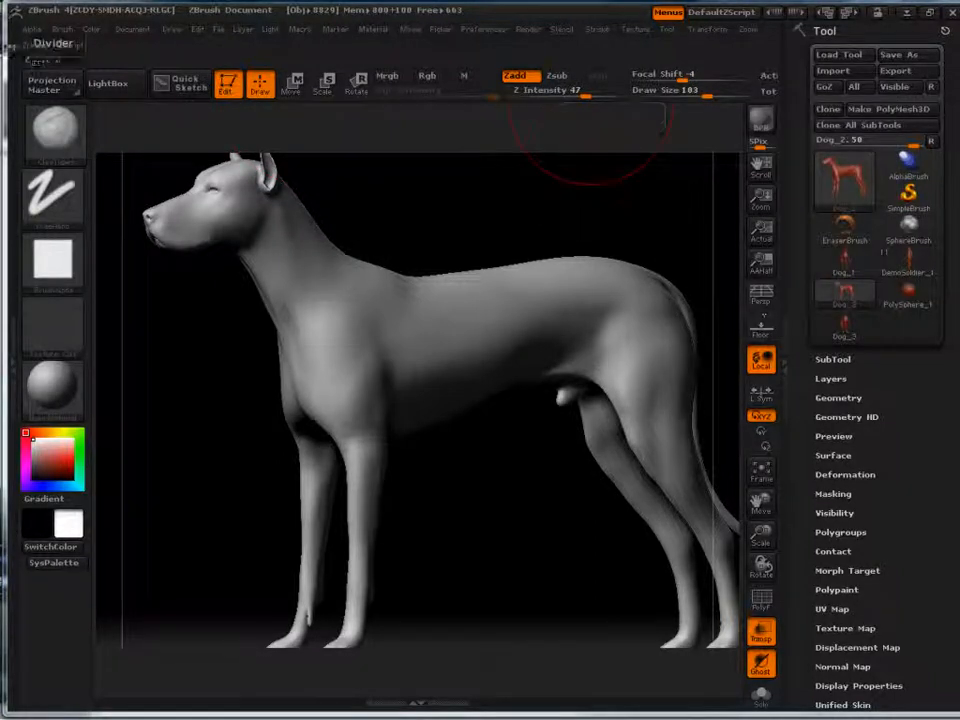
left_click(32, 46)
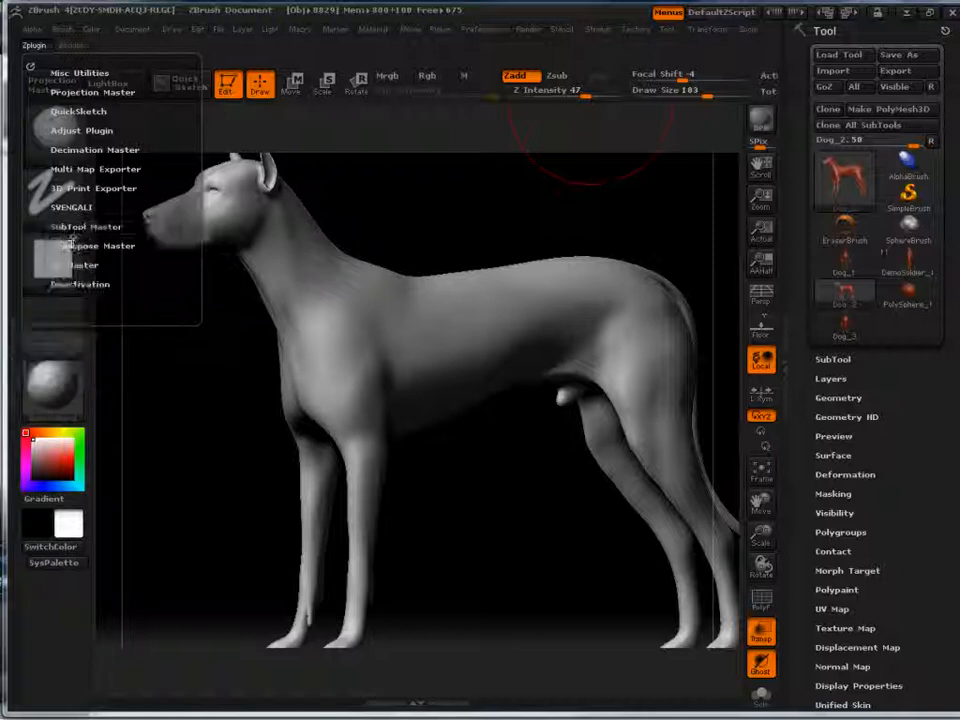
left_click(72, 247)
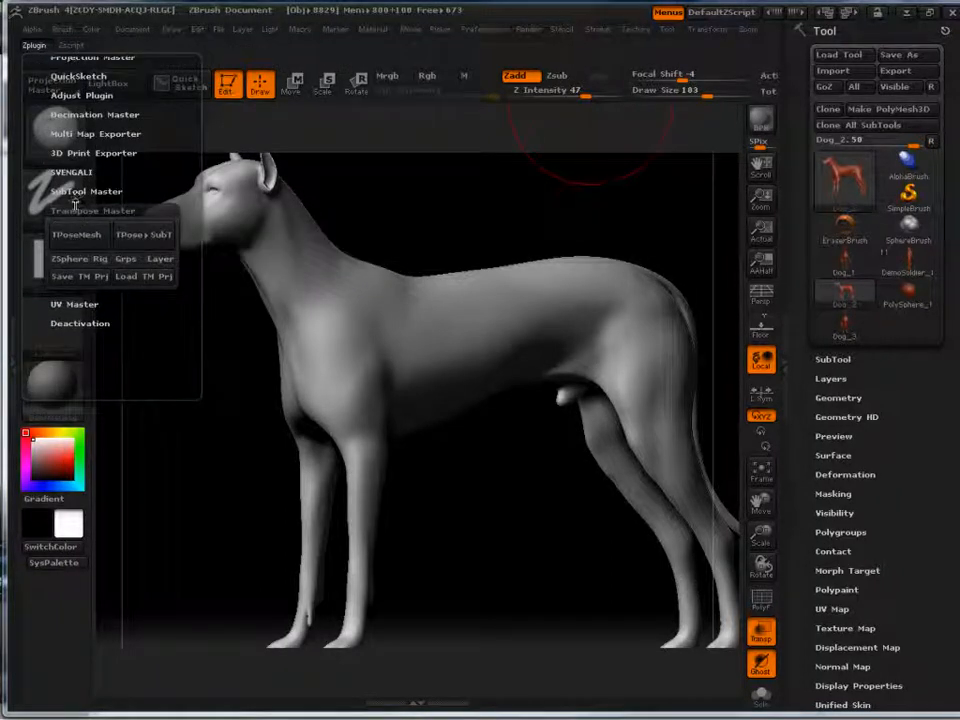
left_click(74, 207)
left_click(60, 229)
left_click_drag(58, 210, 62, 387)
left_click(80, 160)
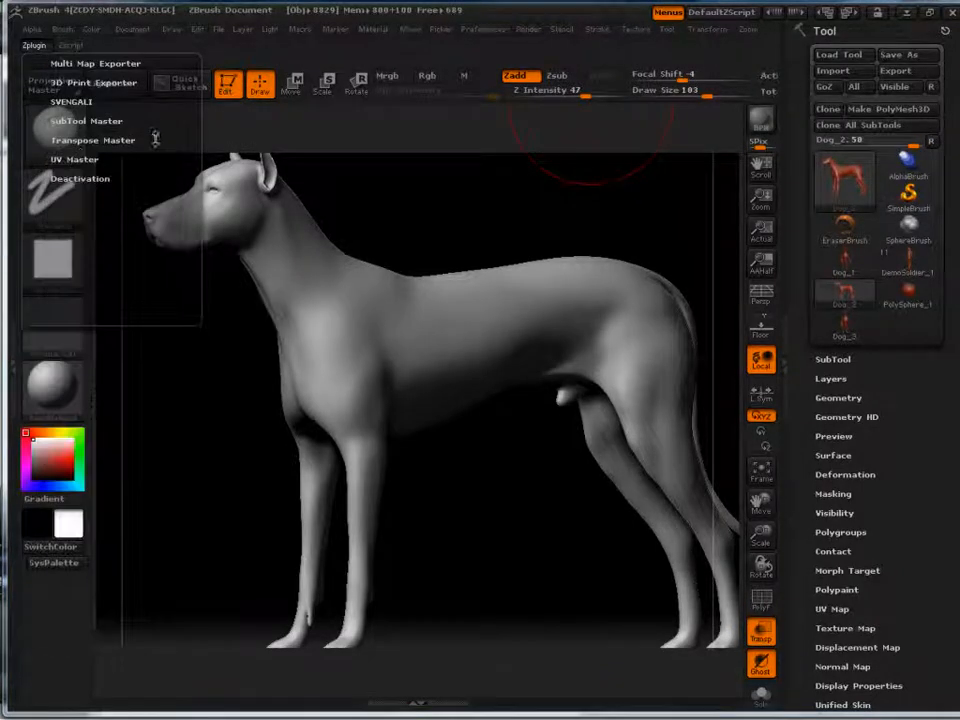
left_click(86, 47)
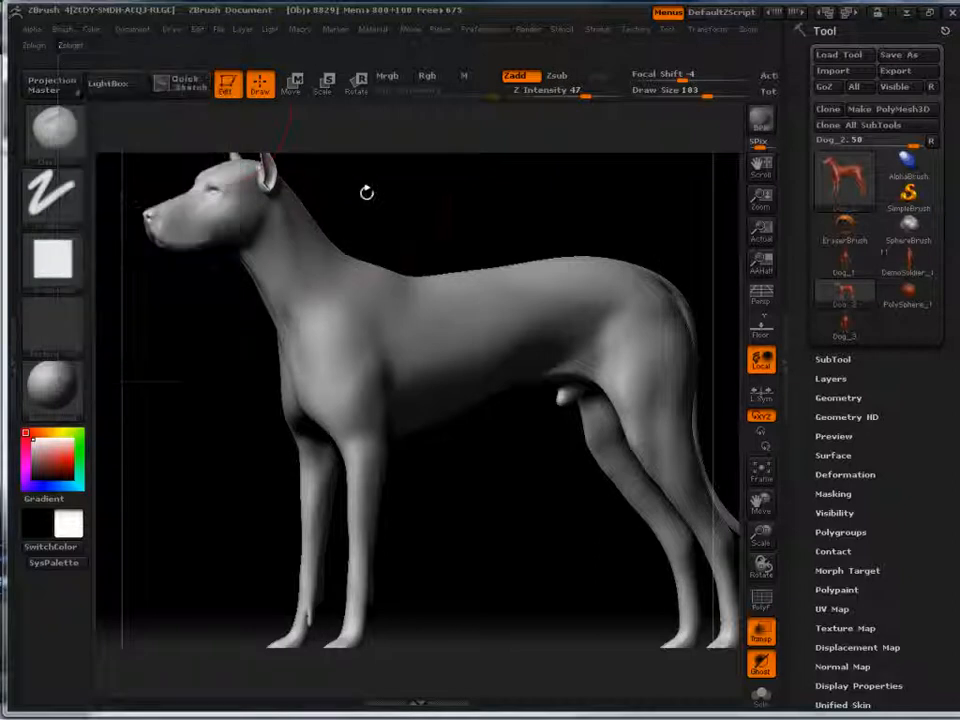
Step: Rotate the dog to a side view, fit it whole in the canvas and review the Tool palette's list of sections
left_click_drag(438, 194, 245, 347)
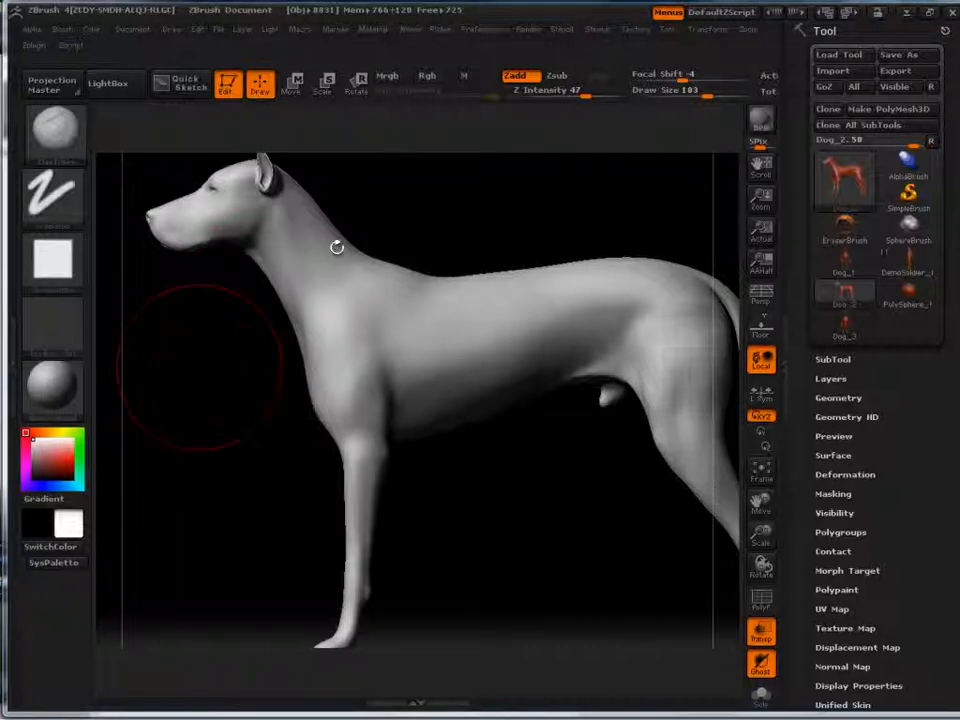
key("f")
left_click_drag(462, 515, 345, 315, "alt")
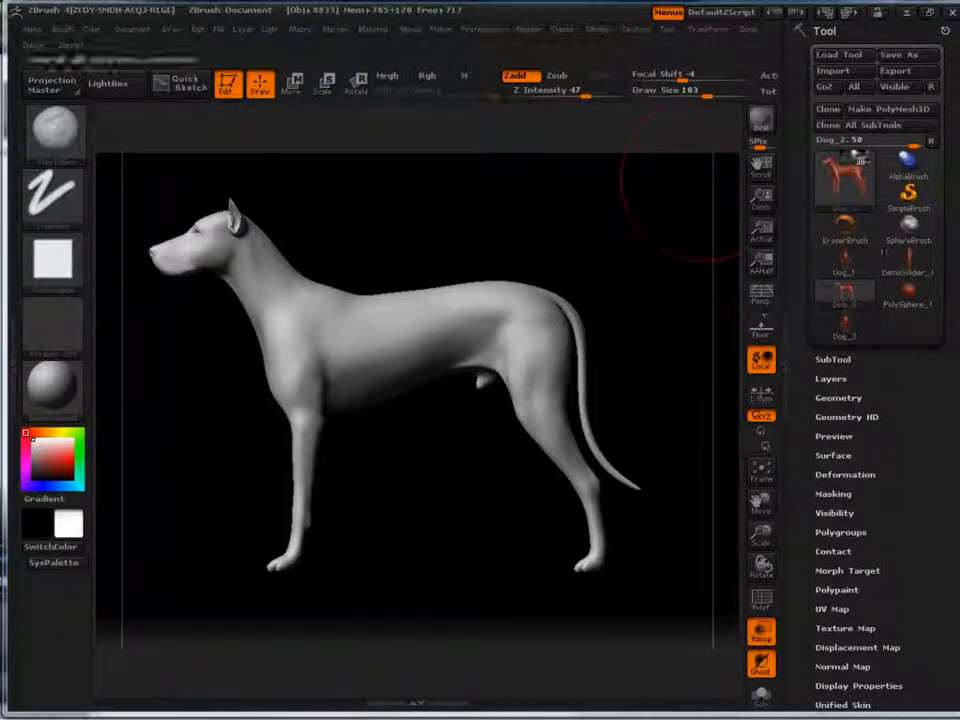
left_click_drag(896, 397, 866, 306)
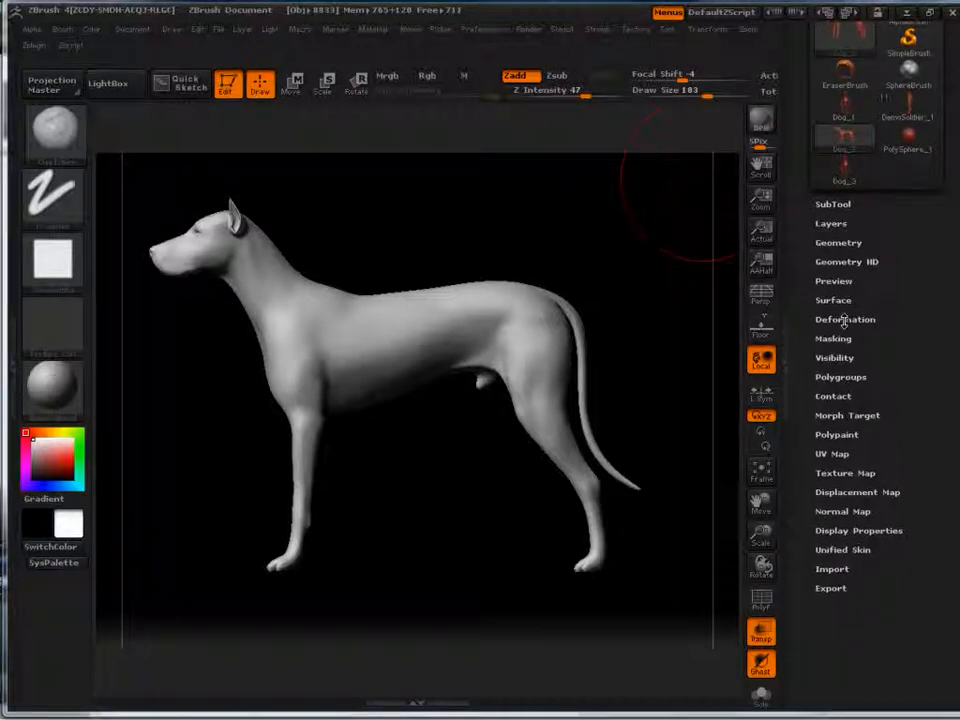
left_click_drag(905, 224, 907, 378)
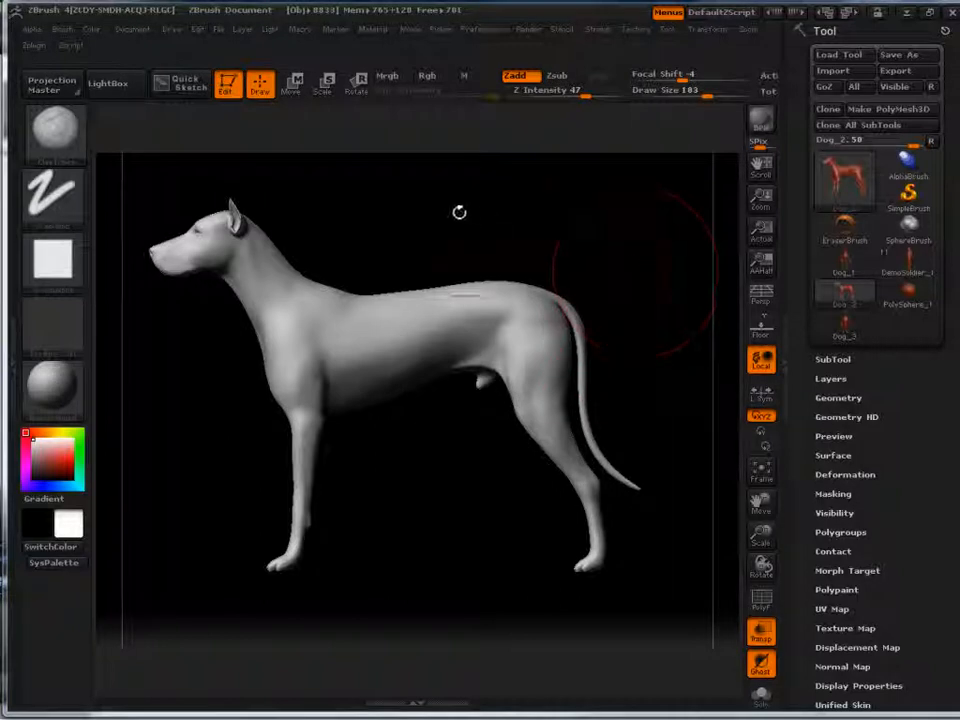
Step: Try moving and shrinking the dog in the view, frame it again and bring up the quick-access pop-up over the canvas
left_click_drag(488, 197, 409, 182)
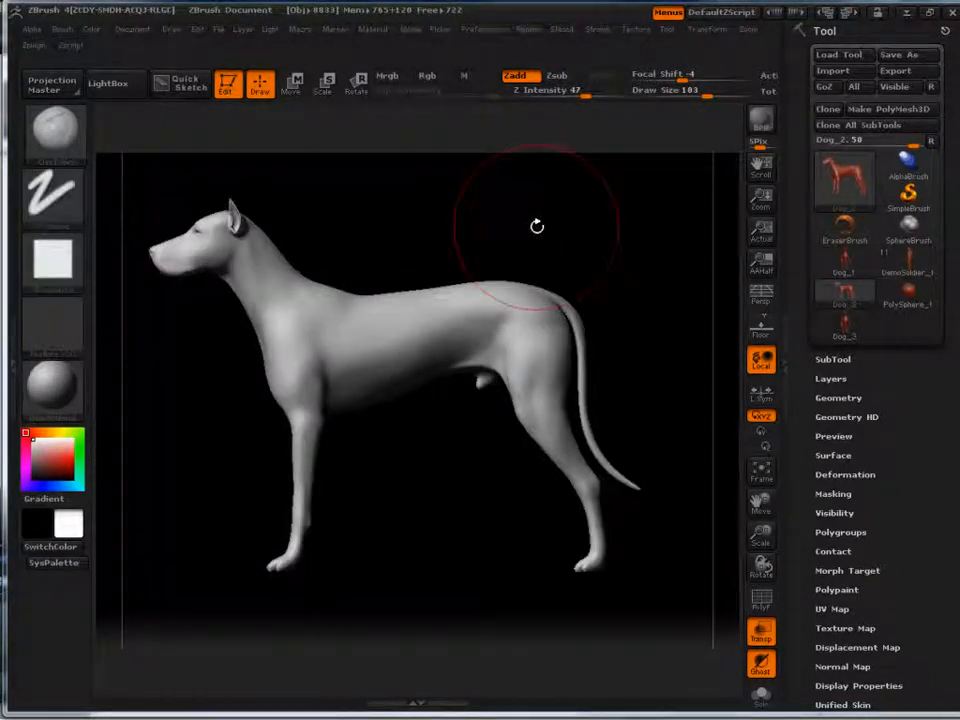
left_click_drag(536, 225, 677, 171)
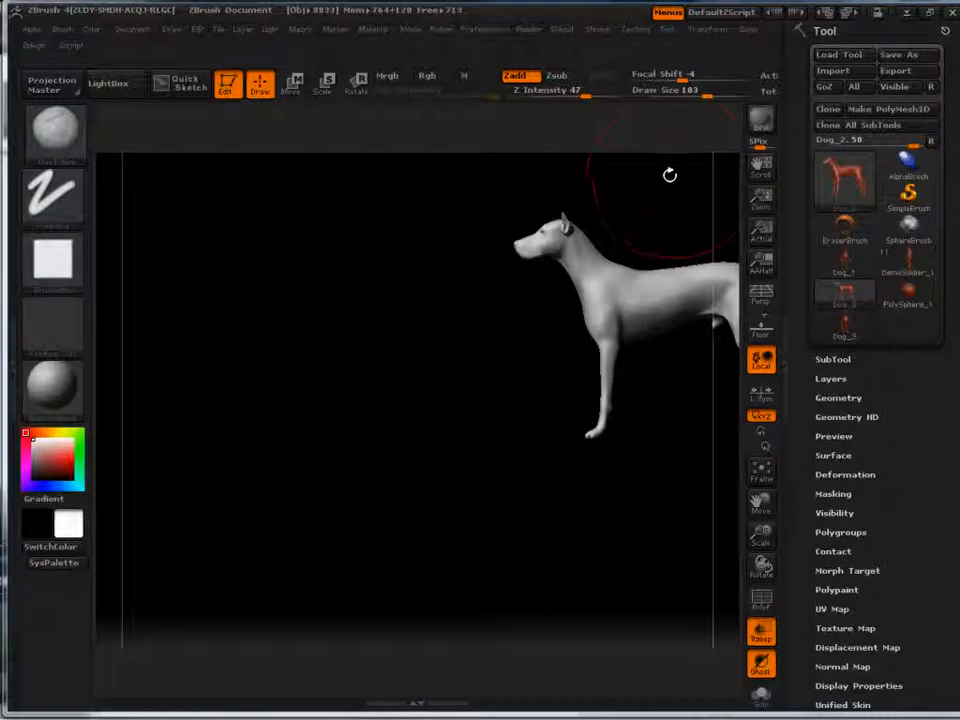
key("f")
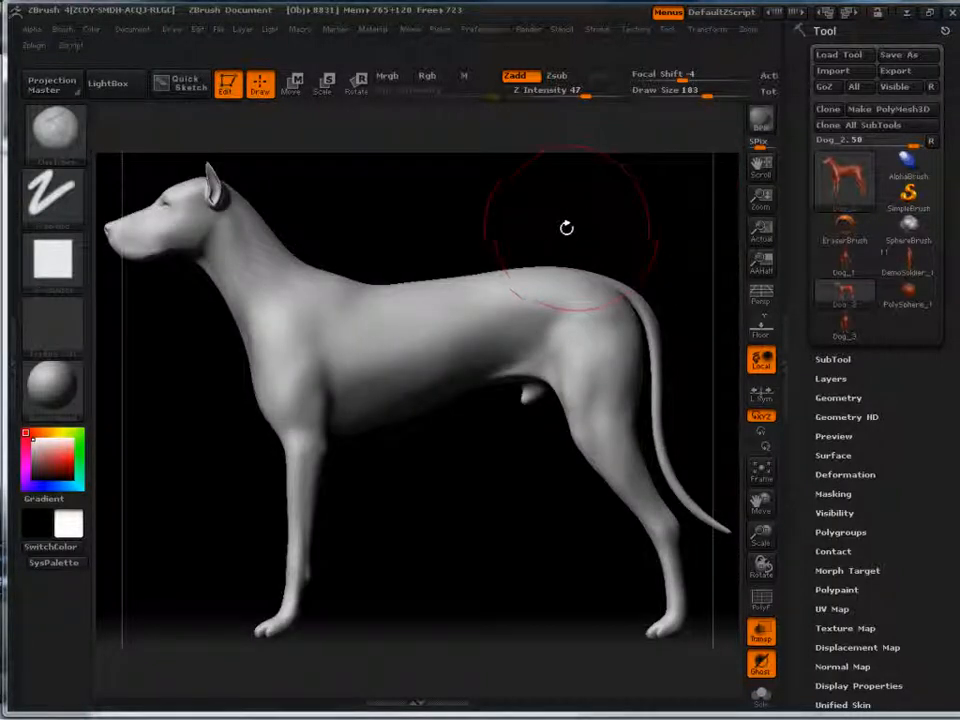
key("space")
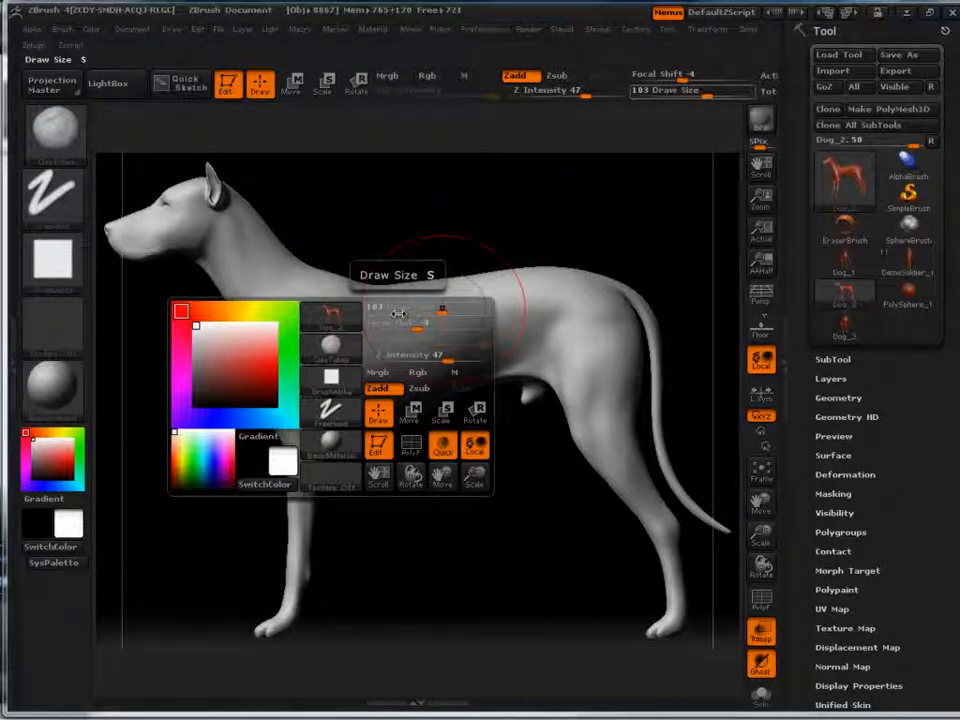
Step: Expand the Geometry section, step the dog down to subdivision level 1 and bring it back up to level 5
left_click(838, 397)
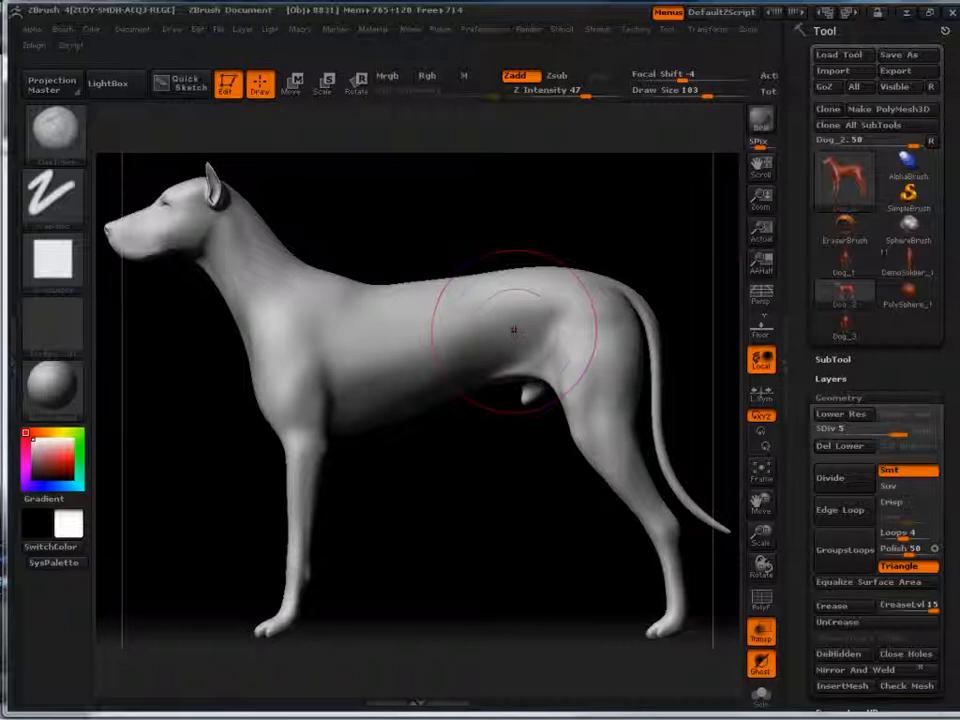
key("shift")
key("shift+d")
key("shift+d")
key("shift+d")
key("shift+d")
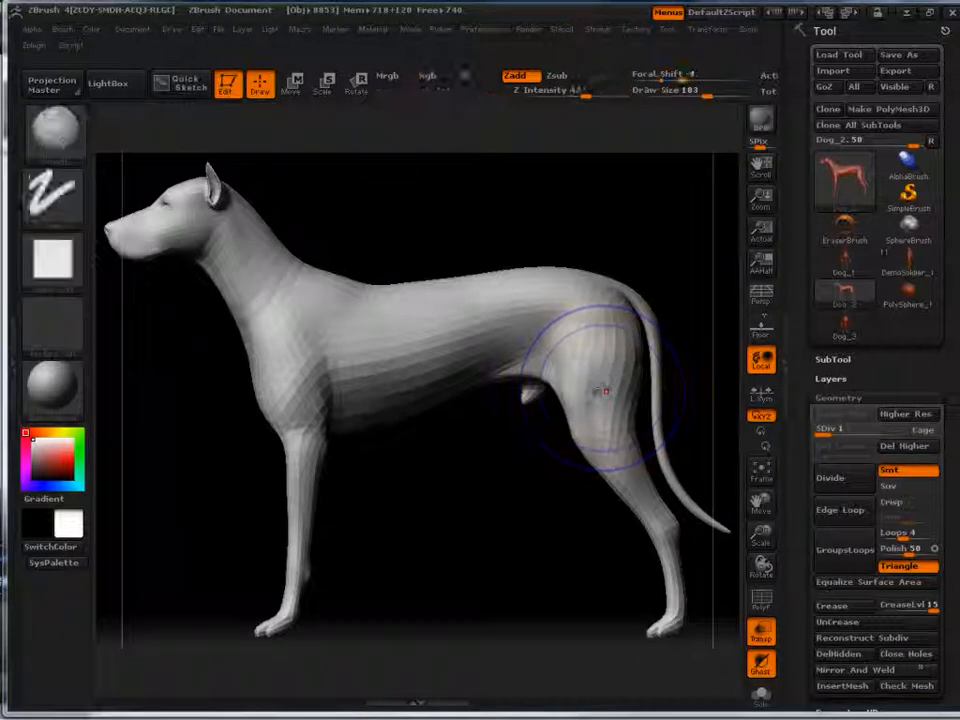
key("d")
key("d")
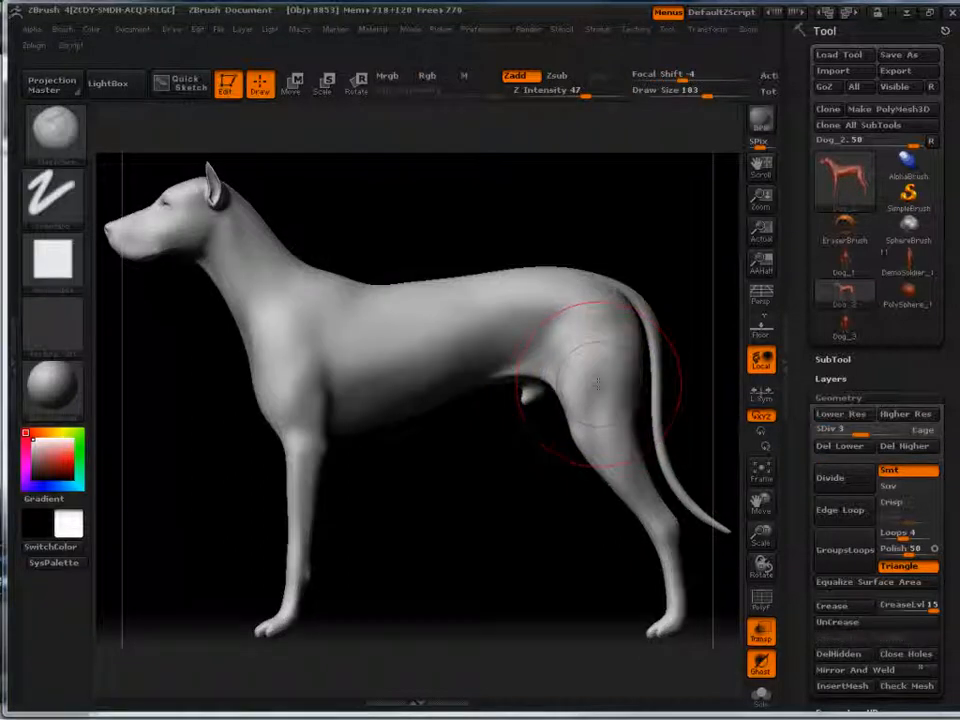
key("d")
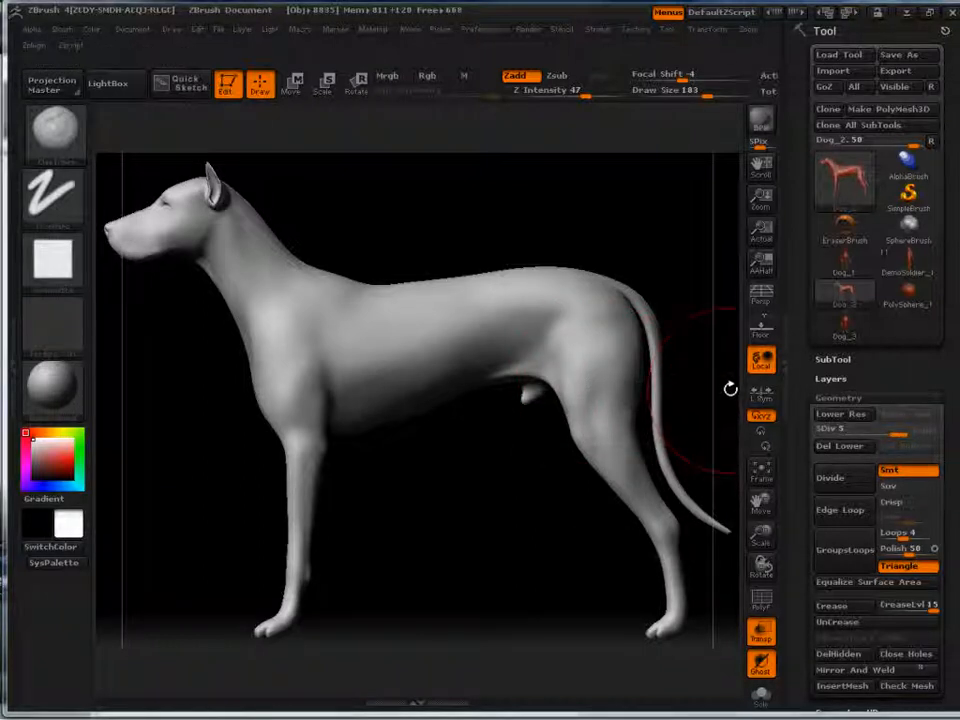
Step: Set the dog to subdivision level 3 and delete its higher levels
left_click_drag(900, 429, 850, 428)
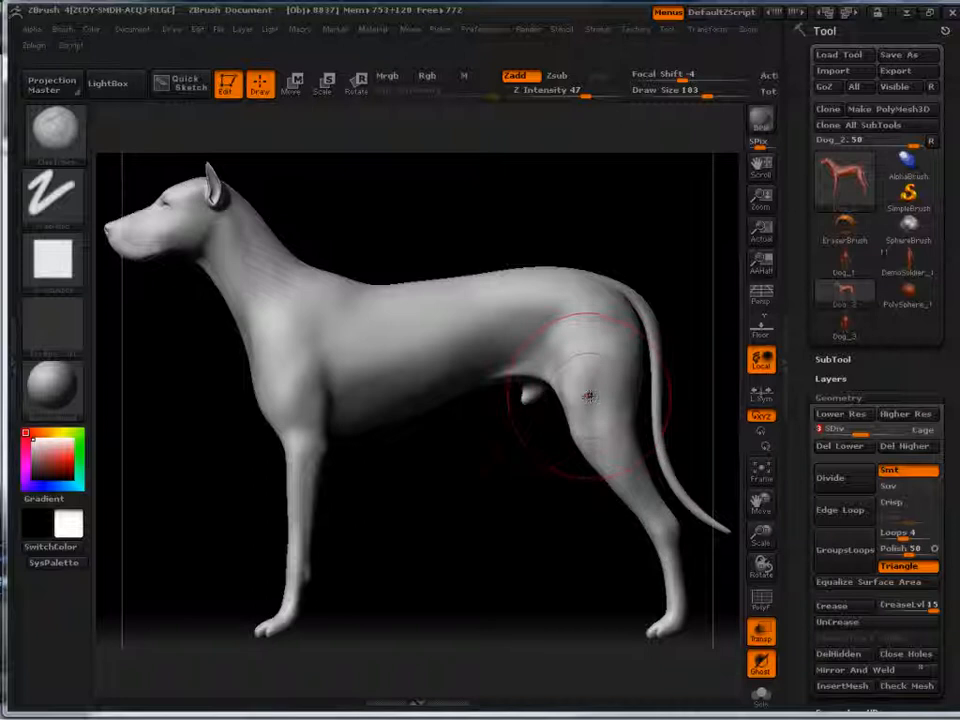
left_click(893, 447)
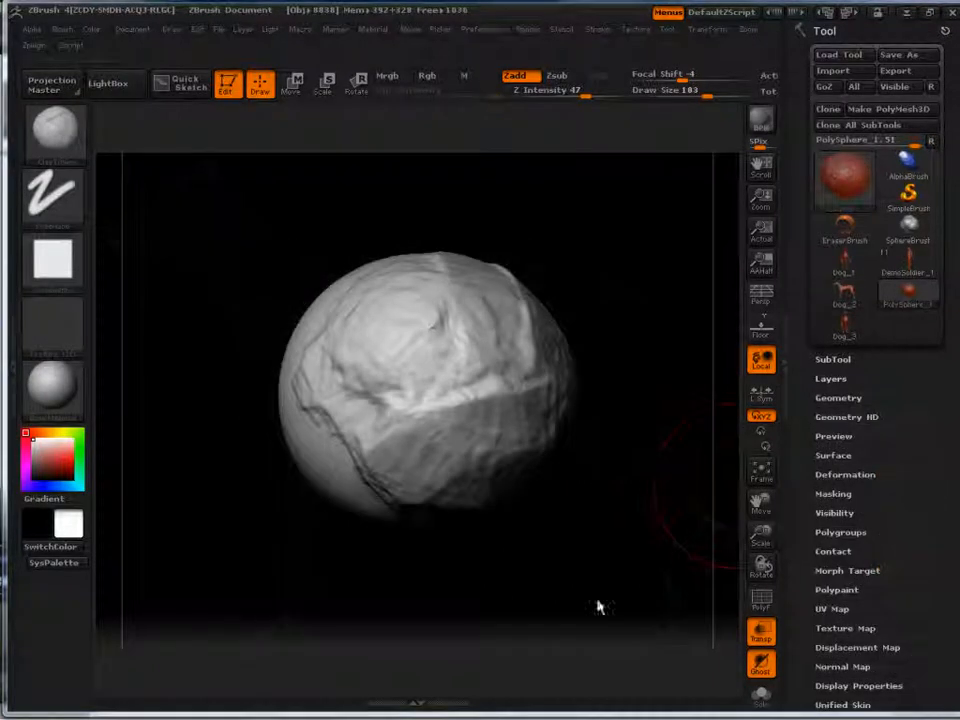
mouse_move(636, 574)
left_mouse_down()
mouse_move(604, 570)
mouse_move(588, 508)
left_mouse_up()
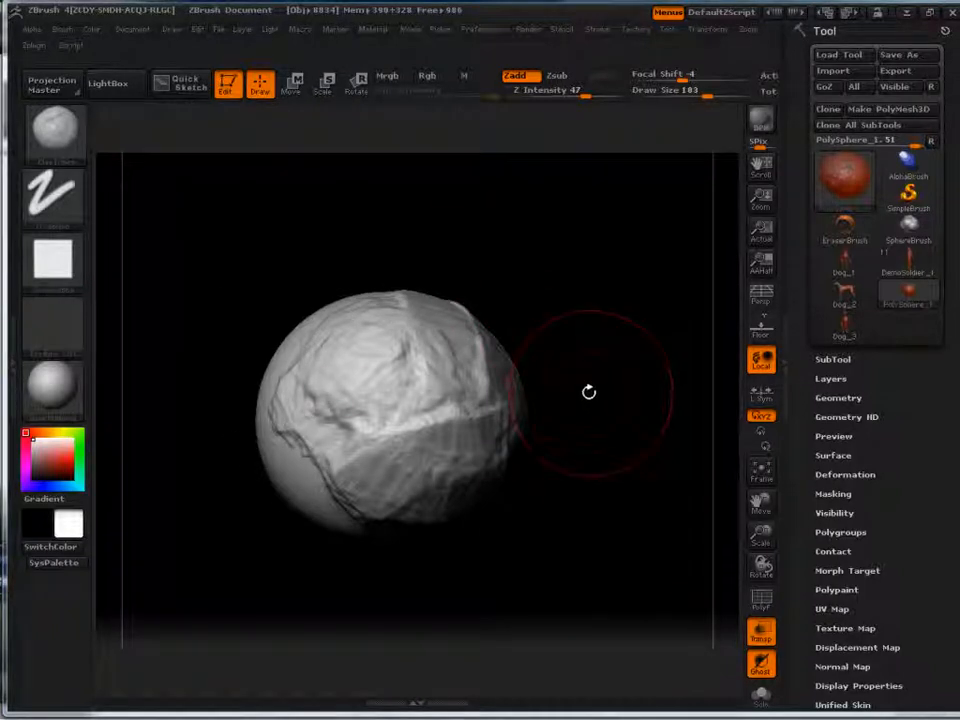
mouse_move(575, 280)
left_mouse_down()
mouse_move(607, 254)
mouse_move(619, 377)
left_mouse_up()
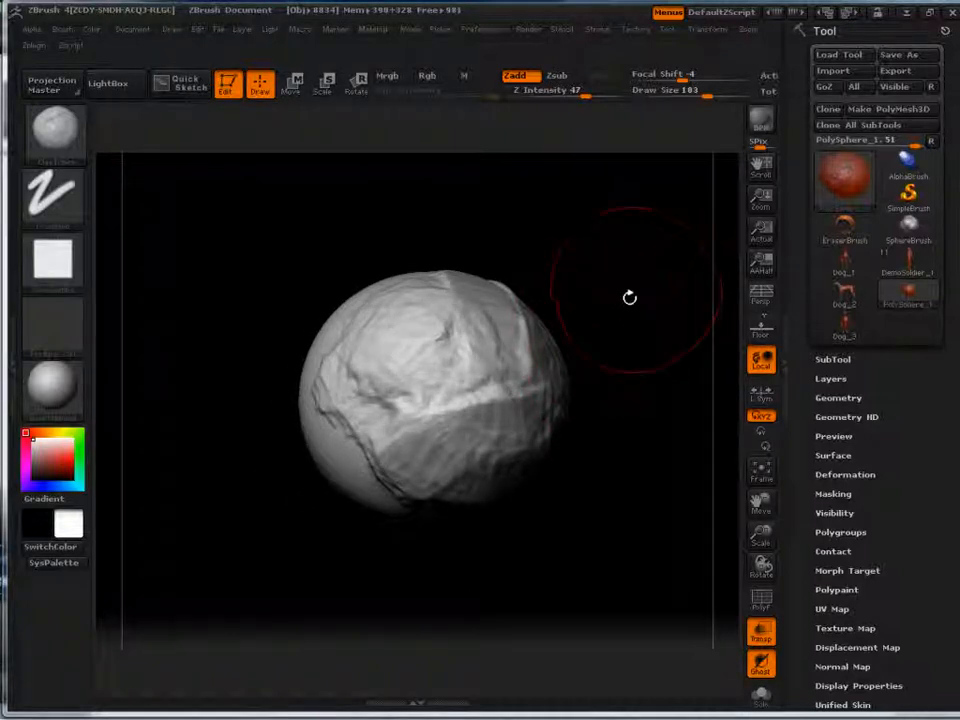
Step: Turn the sculpted sphere and fit it in the view, then step it down two subdivision levels and back up
left_click_drag(627, 295, 583, 336)
mouse_move(629, 252)
left_mouse_down()
mouse_move(584, 250)
mouse_move(640, 252)
mouse_move(628, 285)
mouse_move(551, 196)
mouse_move(654, 317)
mouse_move(561, 255)
mouse_move(626, 257)
mouse_move(617, 275)
mouse_move(616, 258)
mouse_move(421, 280)
mouse_move(687, 433)
mouse_move(598, 268)
mouse_move(626, 300)
mouse_move(567, 258)
left_mouse_up()
key("f")
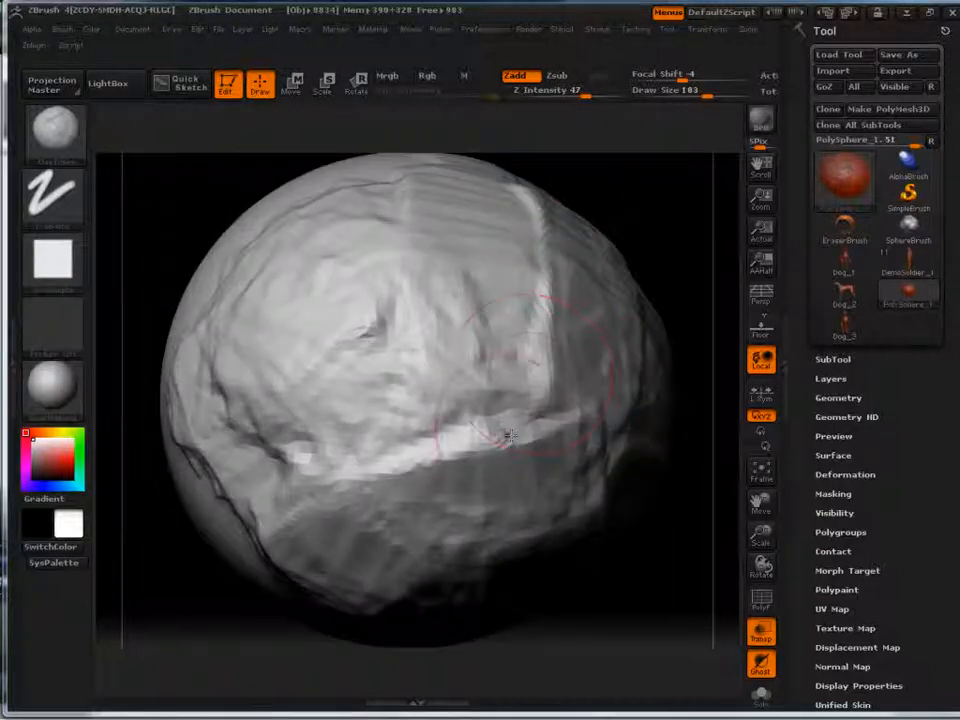
left_click_drag(694, 579, 626, 496)
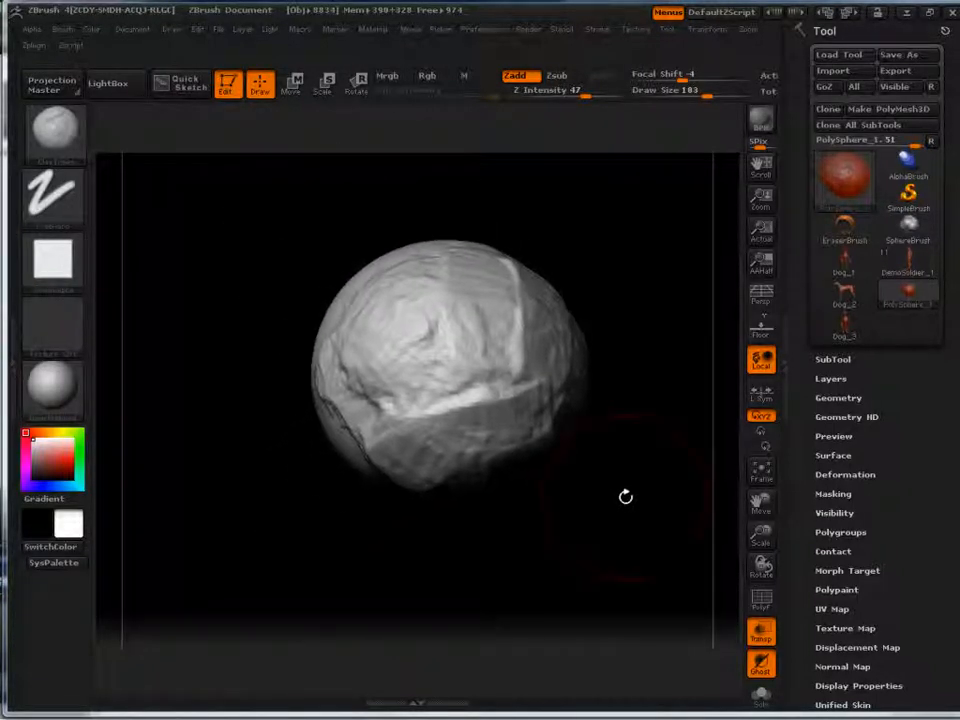
key("shift")
key("shift+d")
key("shift+d")
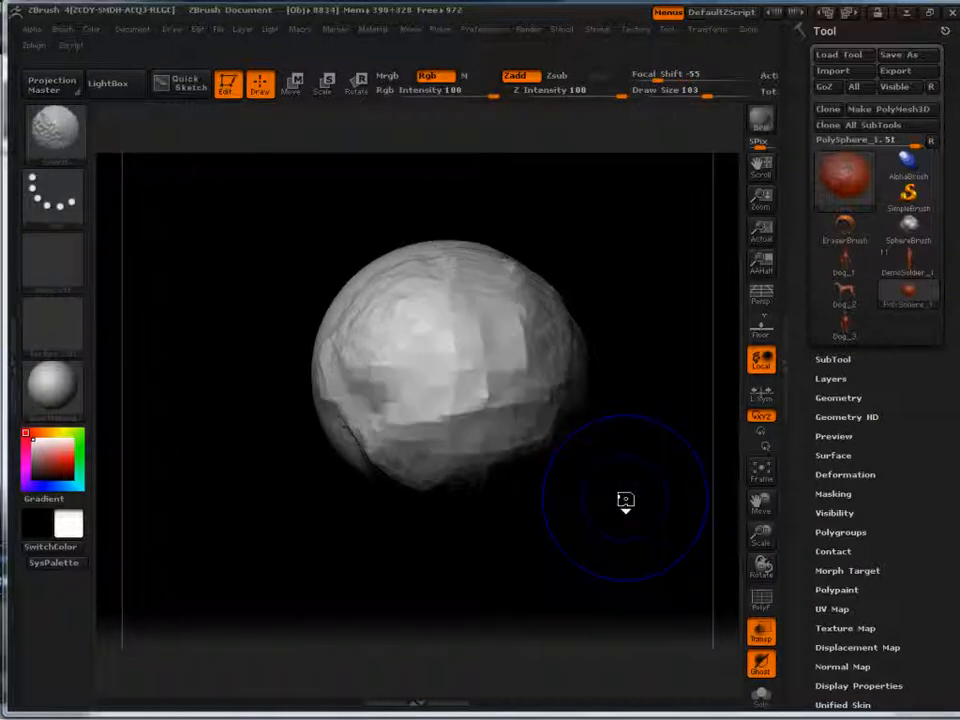
key("d")
key("d")
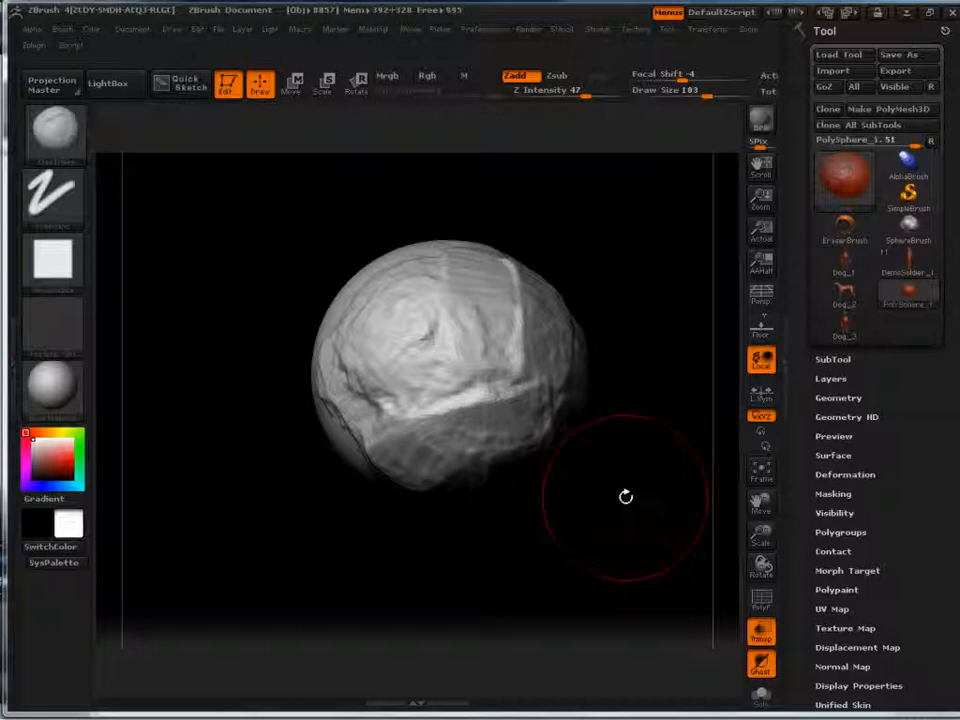
Step: Subdivide the sphere to add a higher level, then step it down two levels and back up
key("ctrl+d")
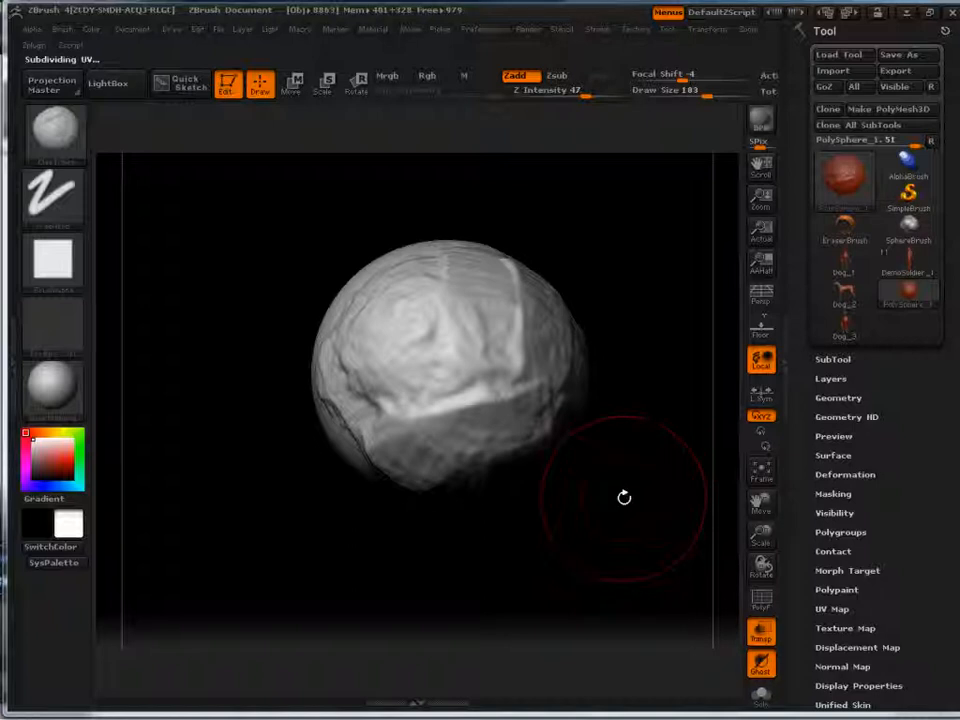
key("shift+d")
key("shift+d")
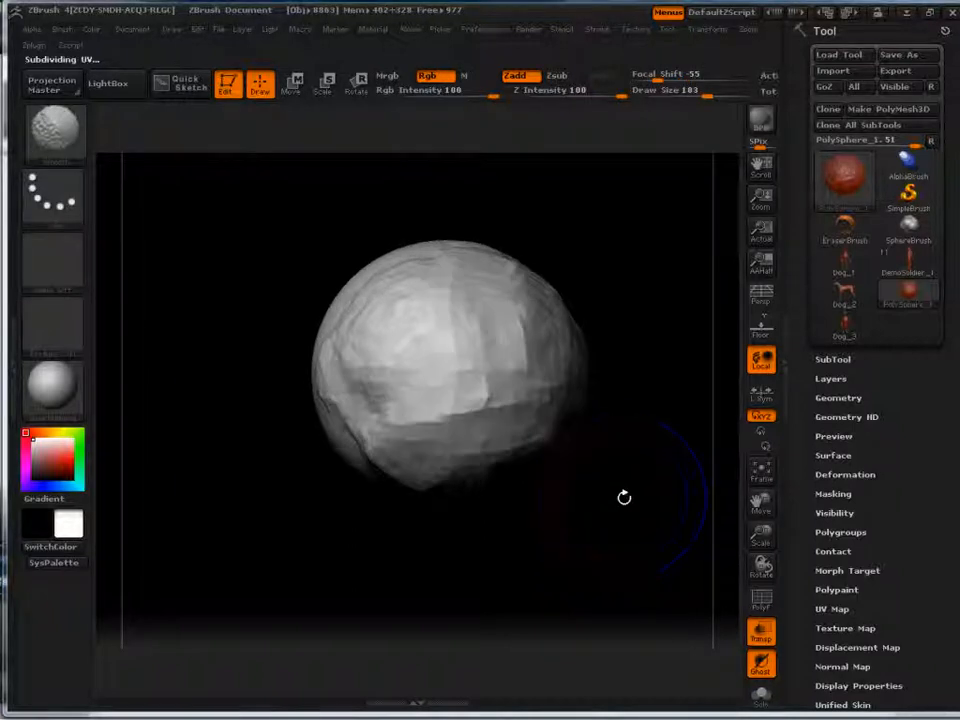
key("d")
key("d")
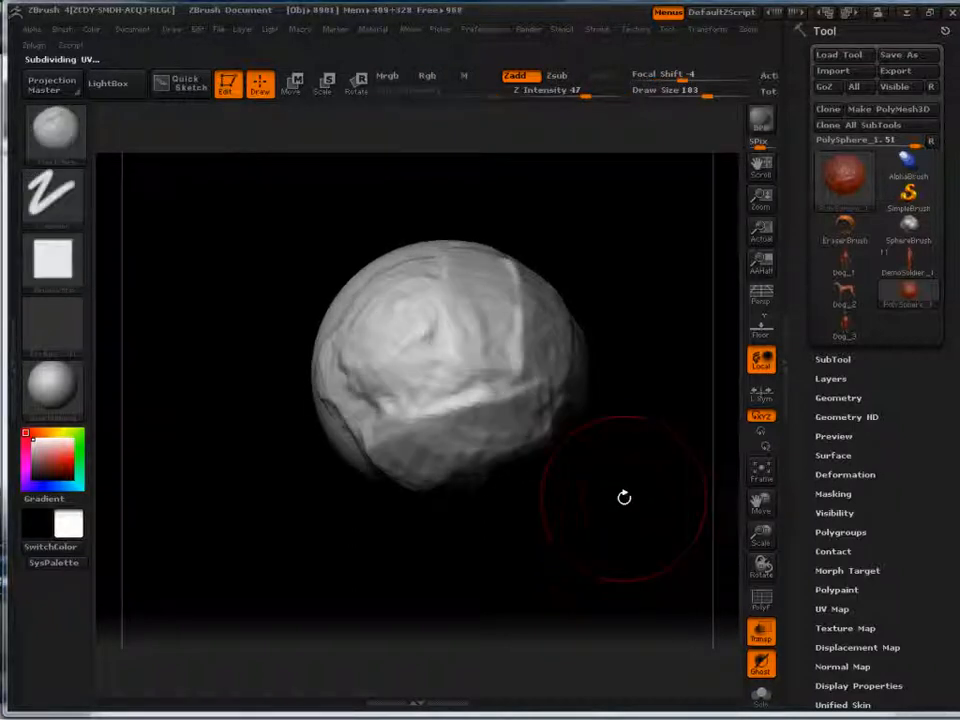
key("ctrl")
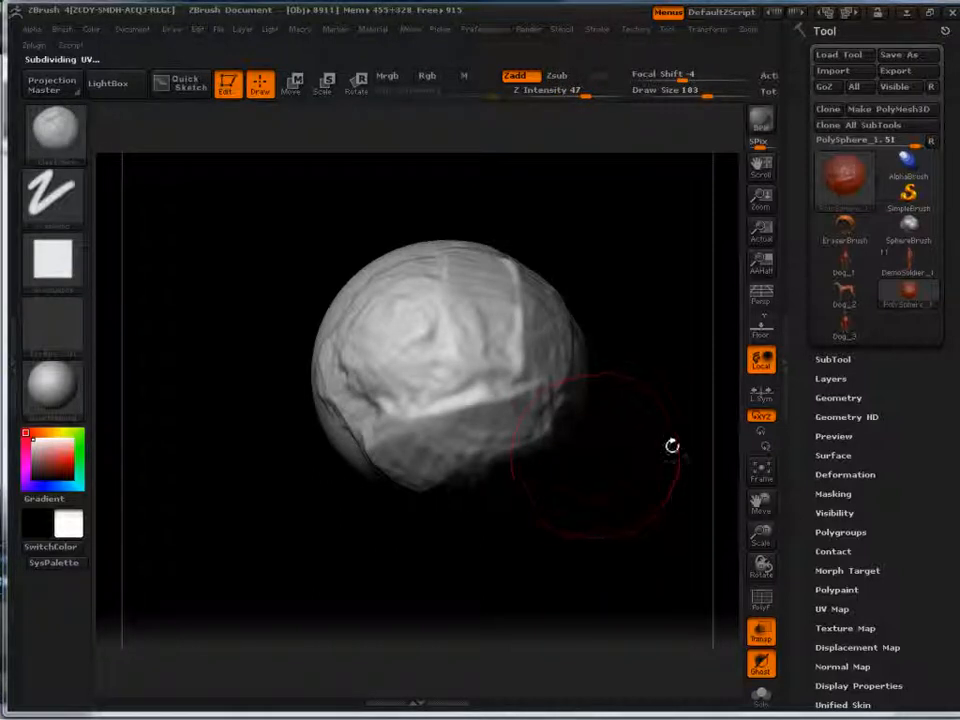
Step: Expand the Geometry section, set the sphere's subdivision level to 1 and raise it again
left_click(836, 398)
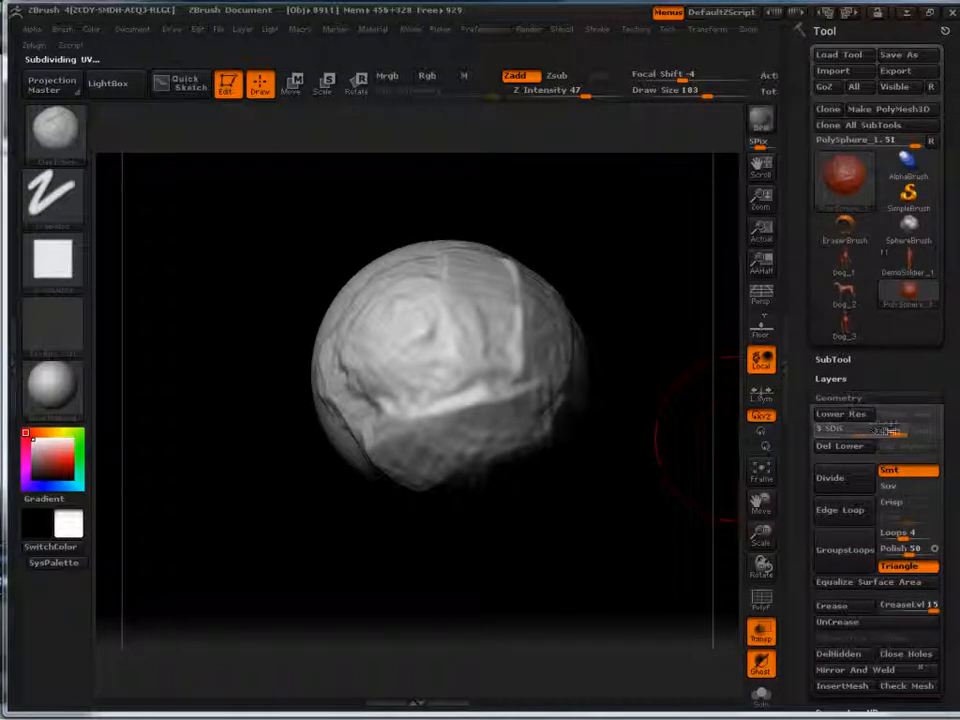
left_click(824, 430)
left_click_drag(823, 431, 892, 428)
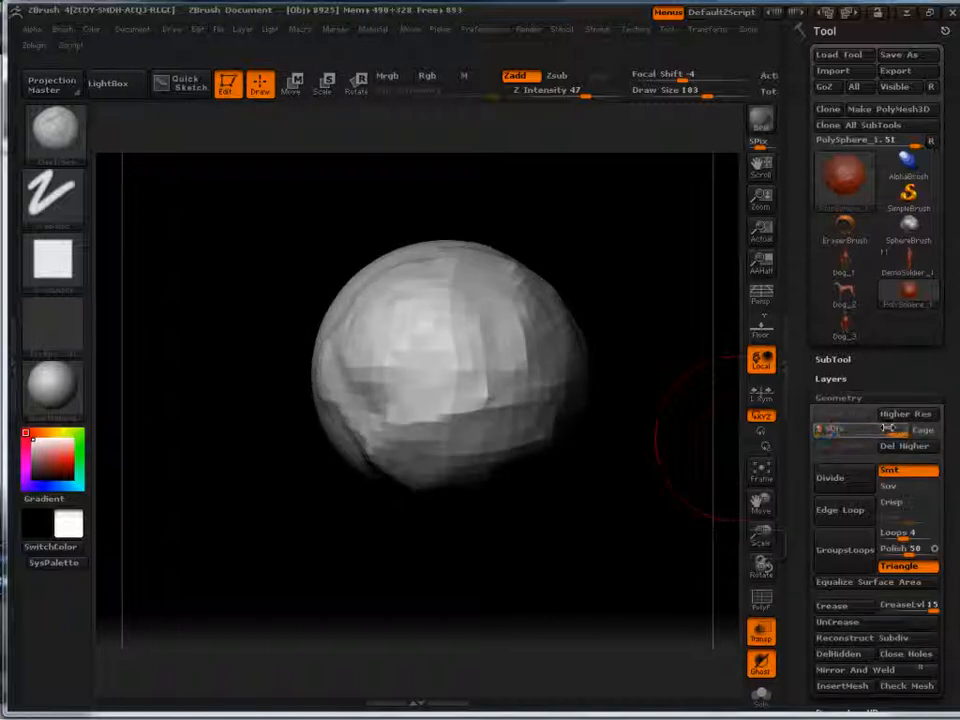